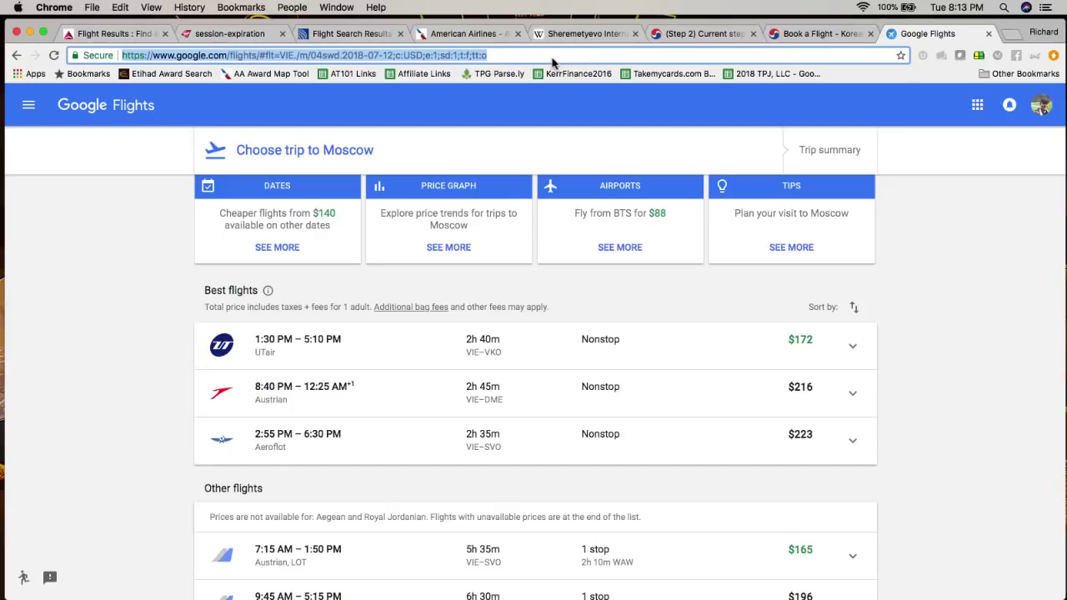
- Go to the Southwest website and open its flight Route Map
text(southw)
key(Return)
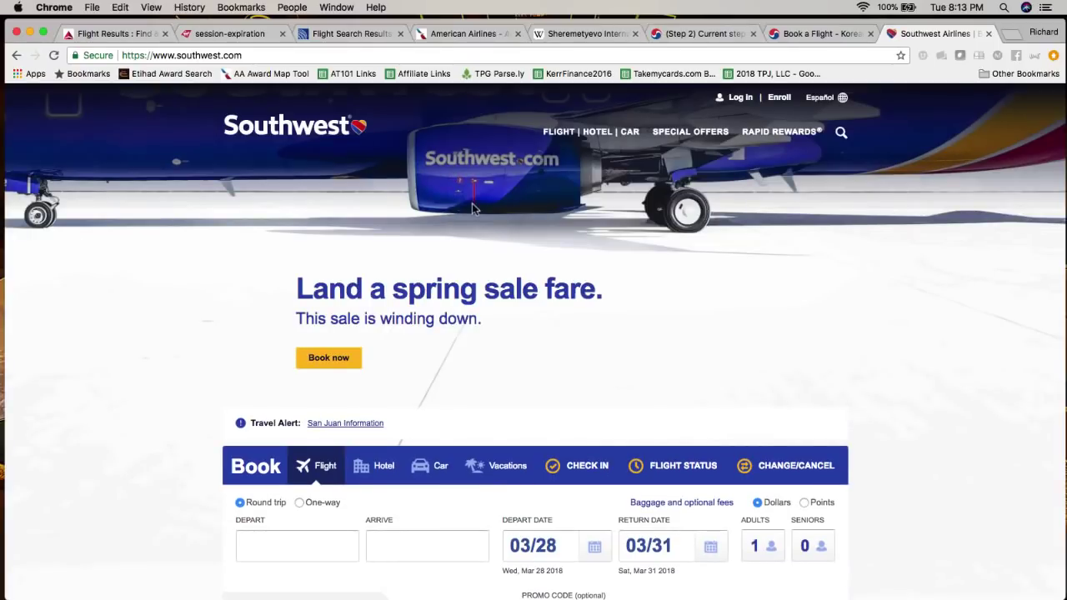
click(565, 135)
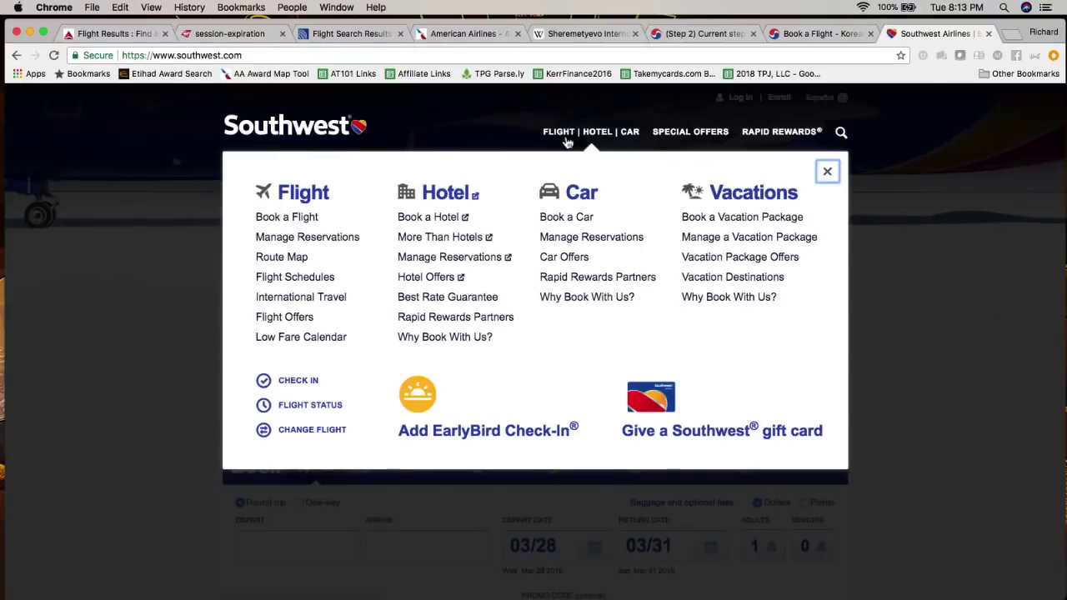
click(276, 264)
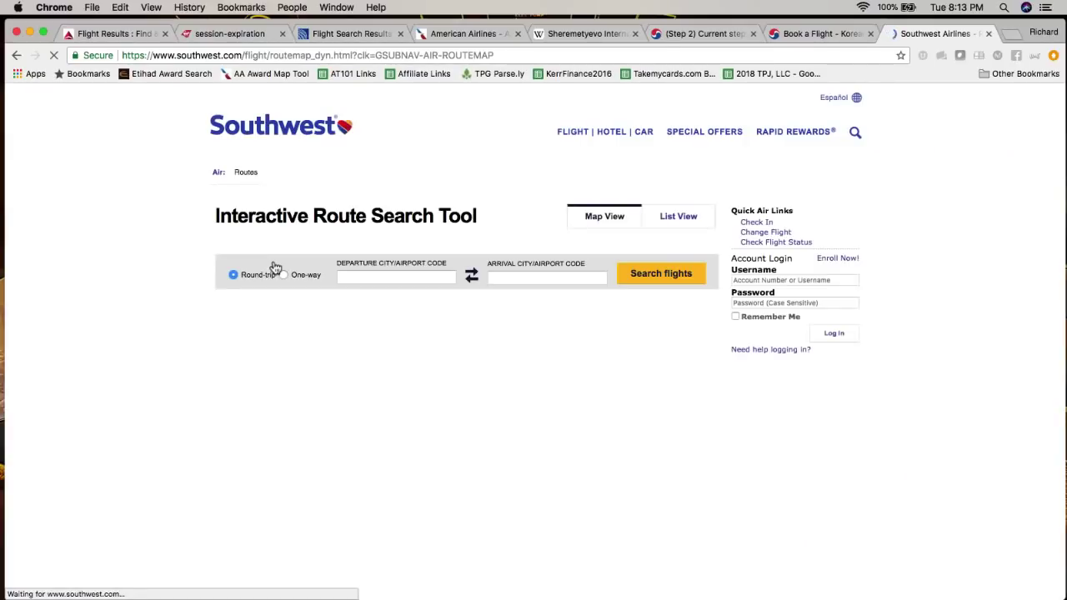
- Limit the Southwest route map of the eastern United States to nonstop flights only
scroll(91, 261, down, 3)
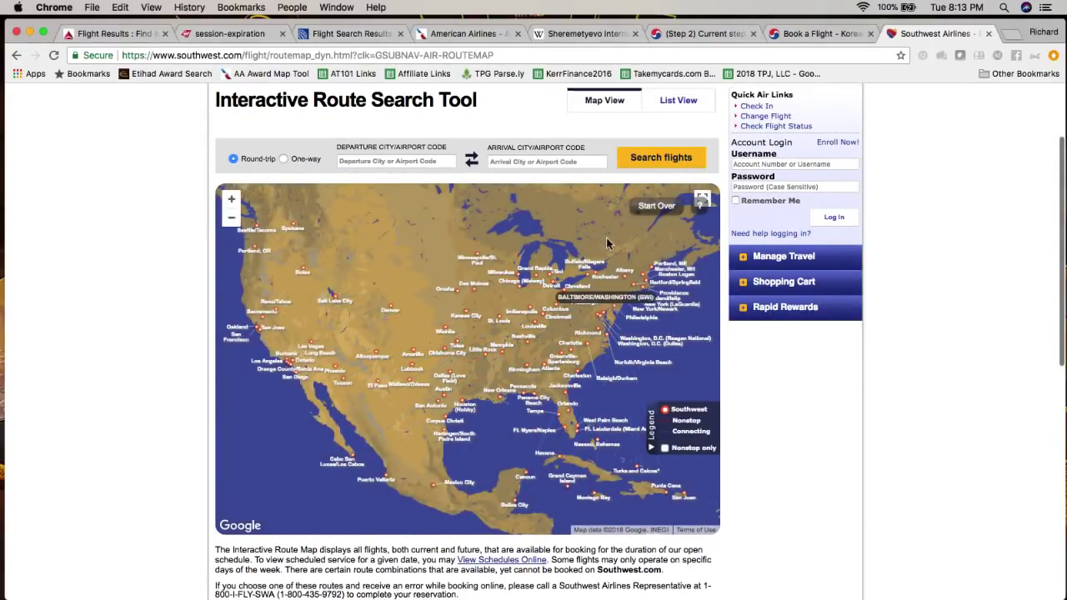
click(231, 199)
drag(584, 292, 442, 350)
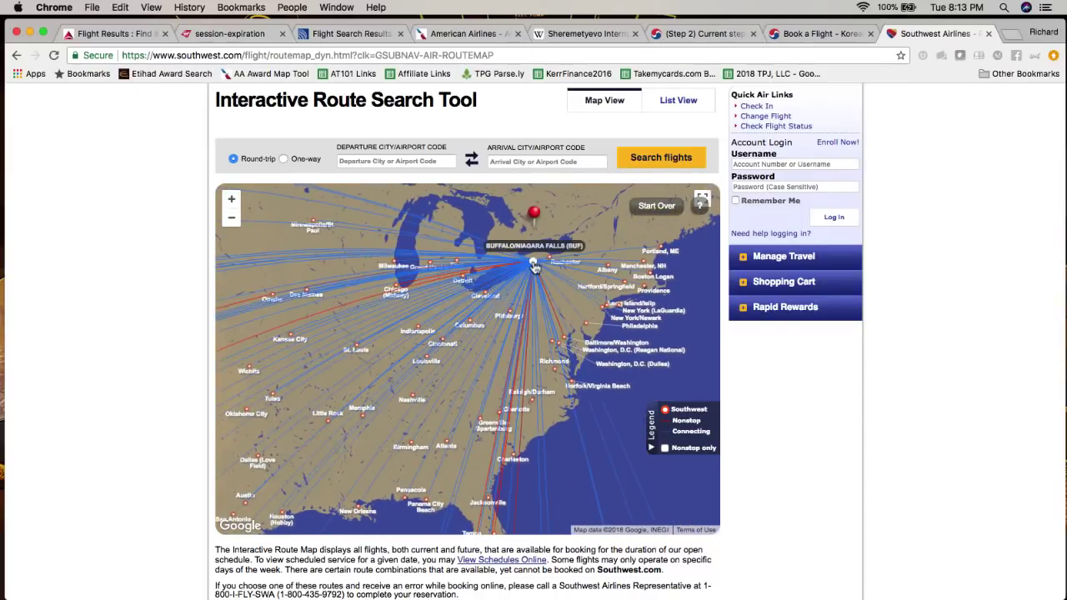
click(534, 265)
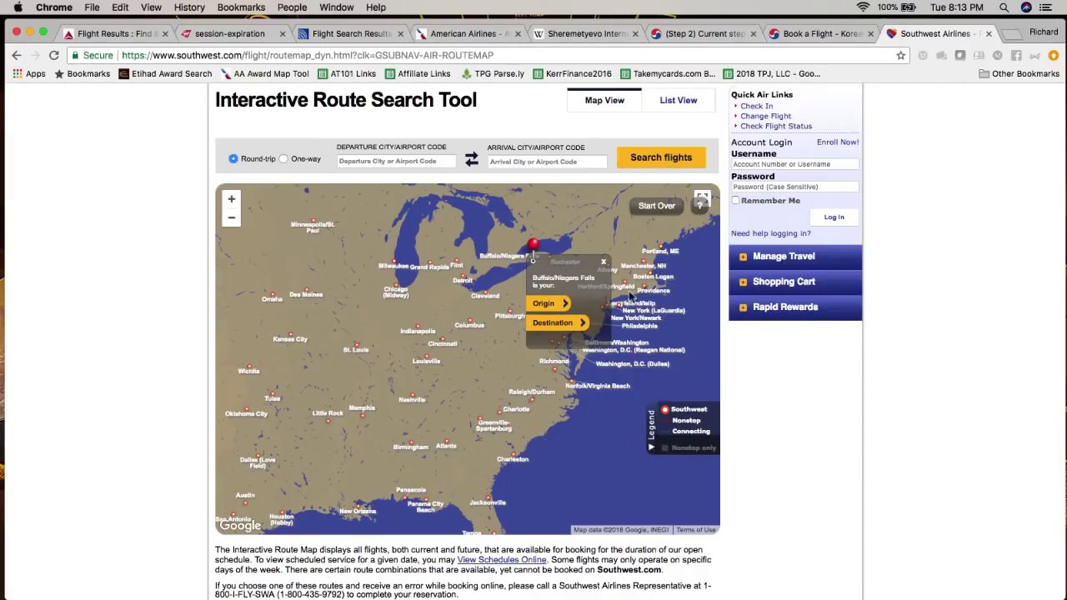
click(650, 442)
click(664, 448)
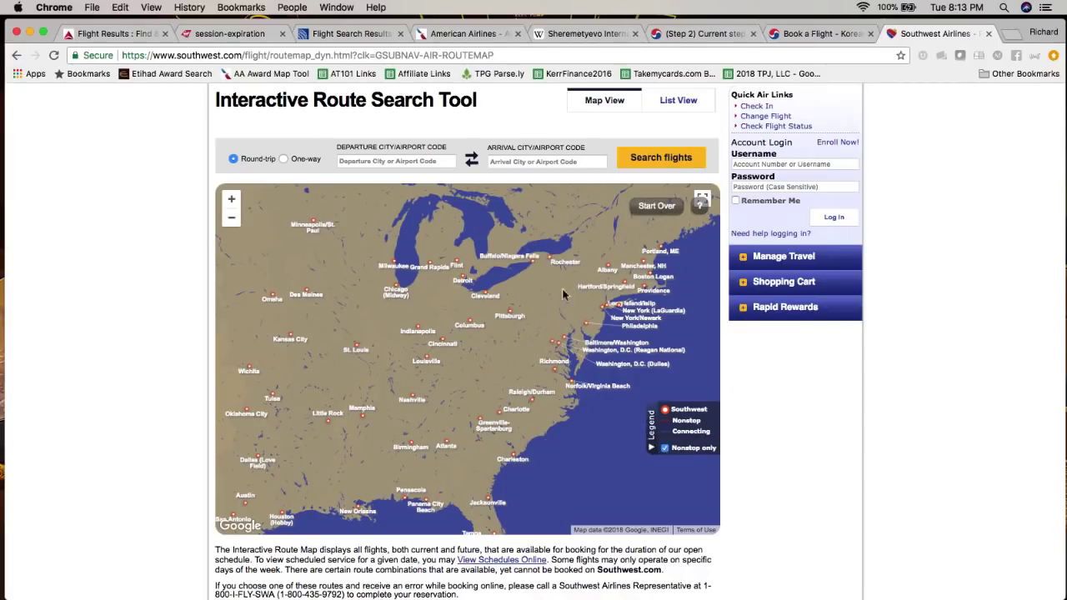
- Examine the nonstop routes from Buffalo/Niagara Falls down to Florida on the route map
click(535, 265)
click(535, 265)
drag(463, 330, 479, 256)
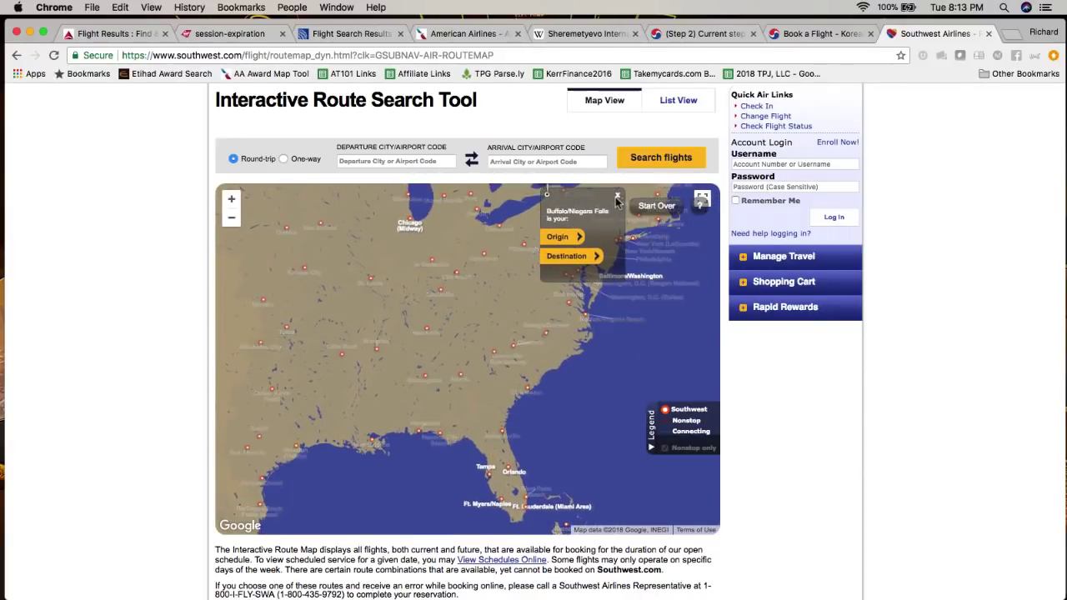
click(617, 197)
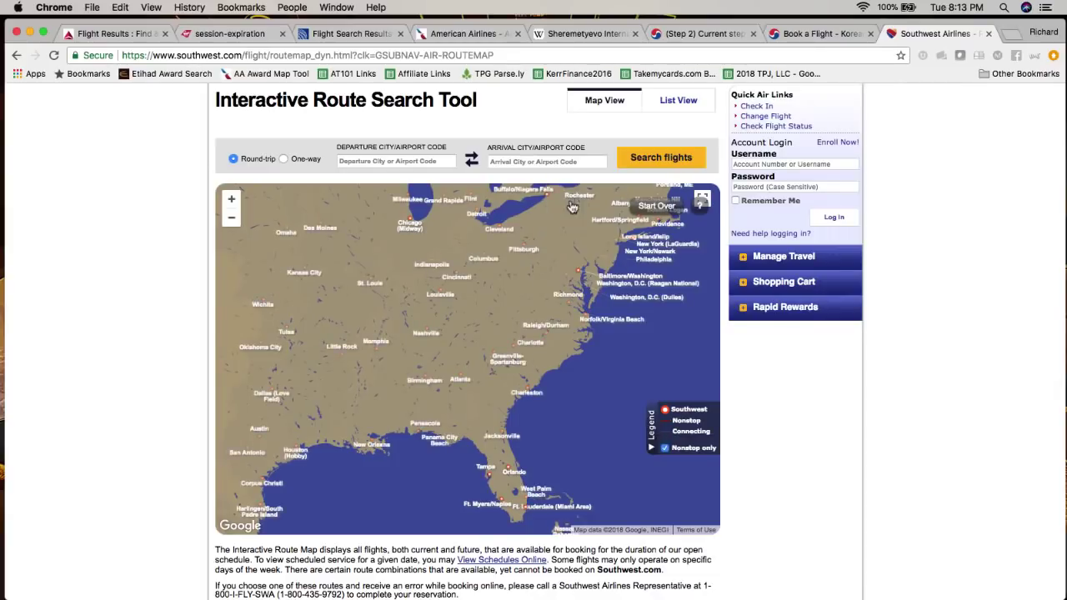
mouse_move(548, 202)
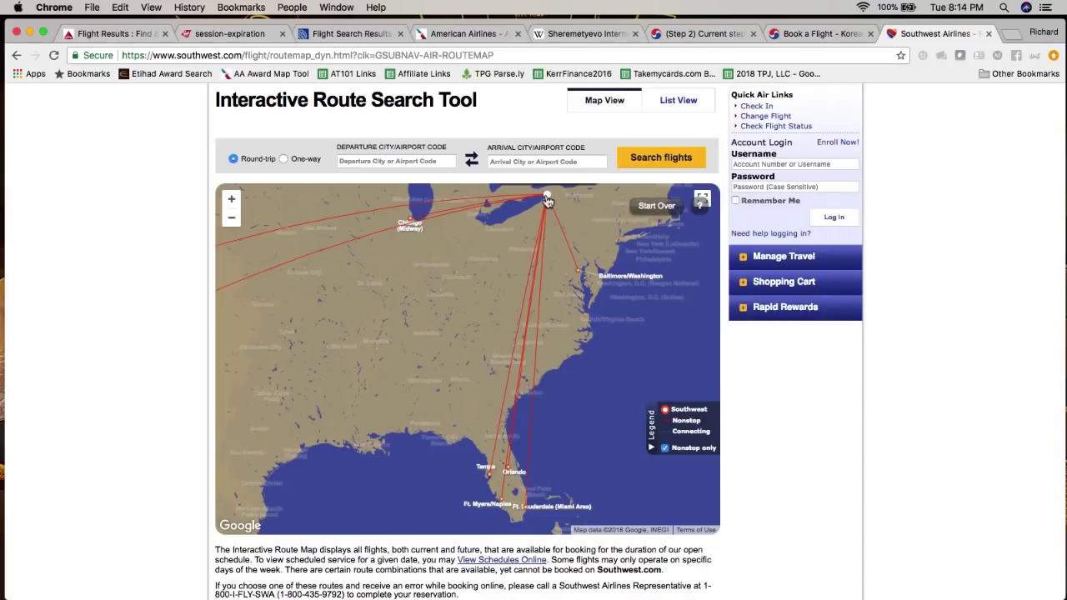
click(548, 200)
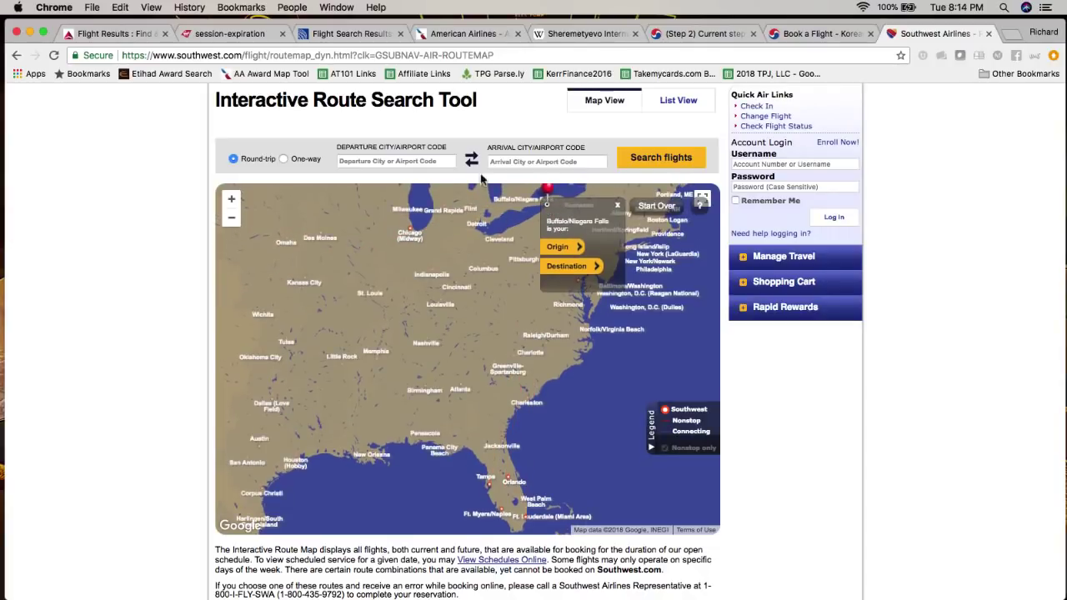
- Search Google for "hyatt coconut point" in a new browser tab and open the resort's Our Hotel page
click(1007, 38)
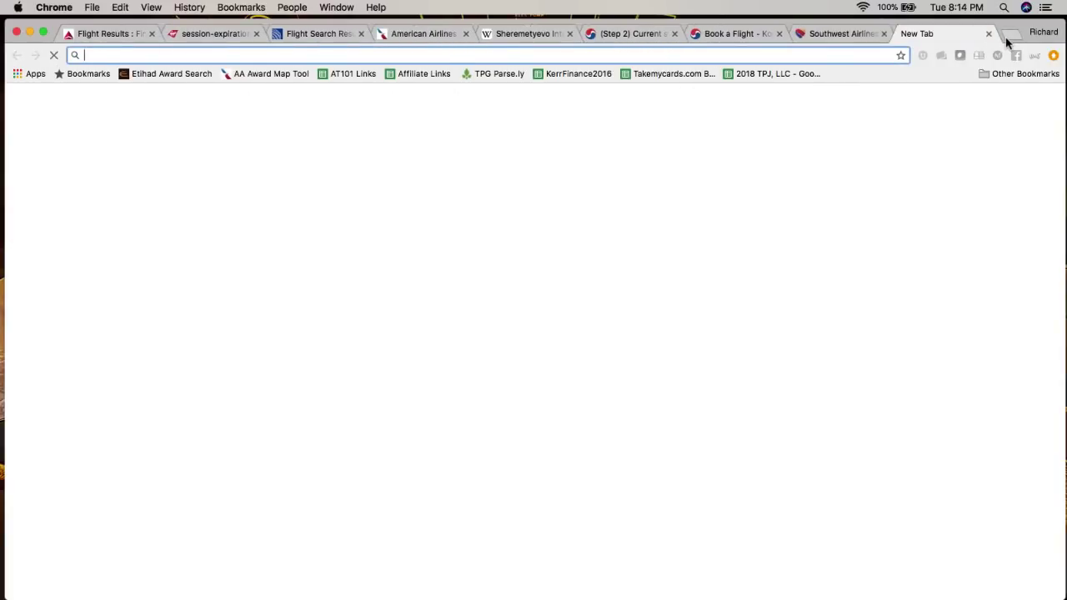
text(hyatt coconut)
key(Return)
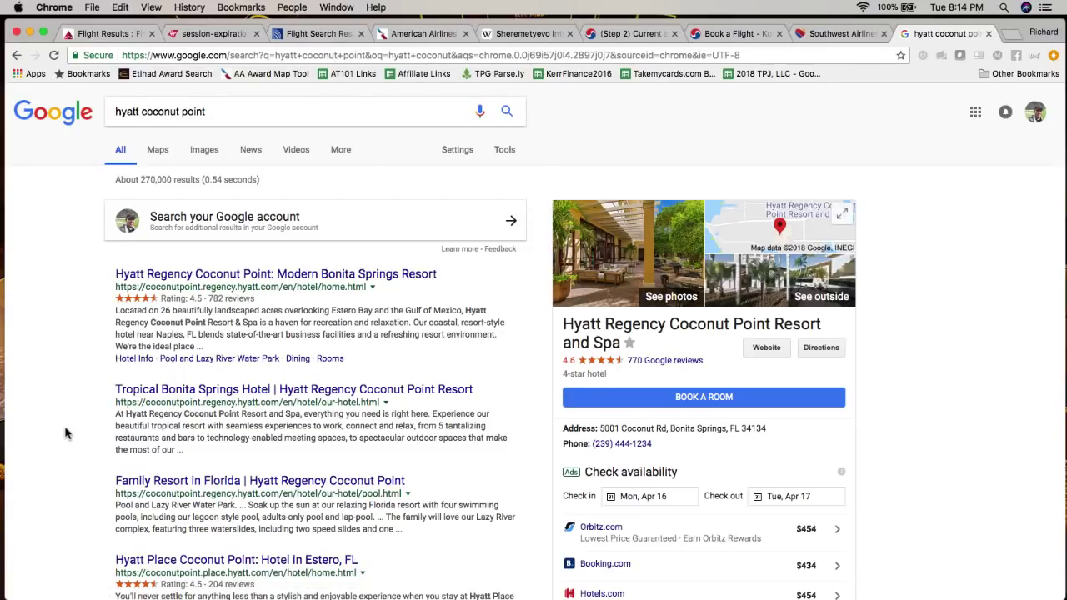
click(175, 390)
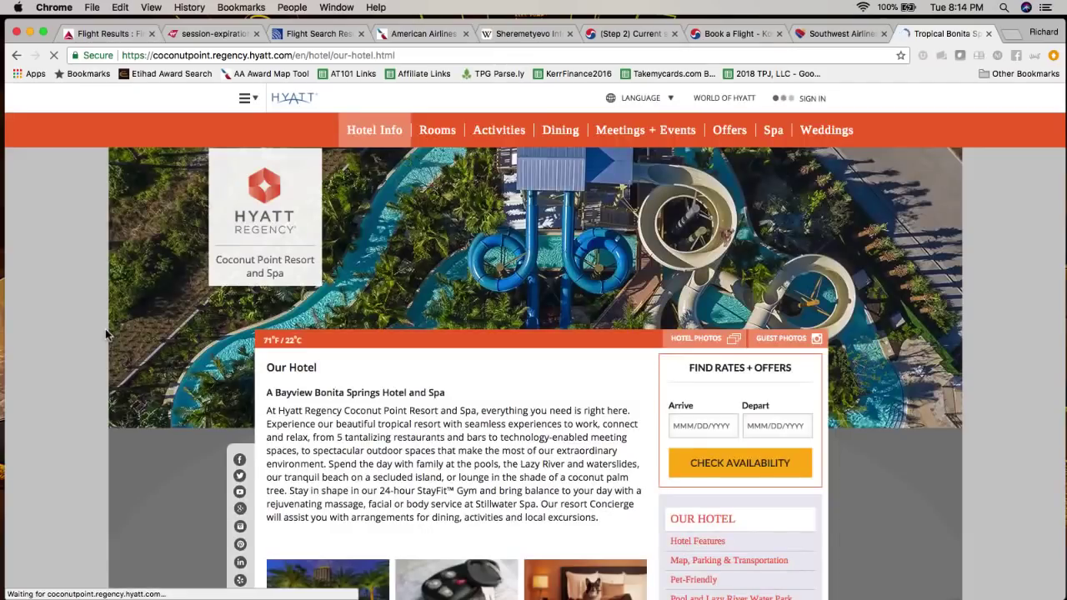
- Look through the amenities and activities on the Hyatt Regency Coconut Point hotel page
scroll(933, 369, down, 1)
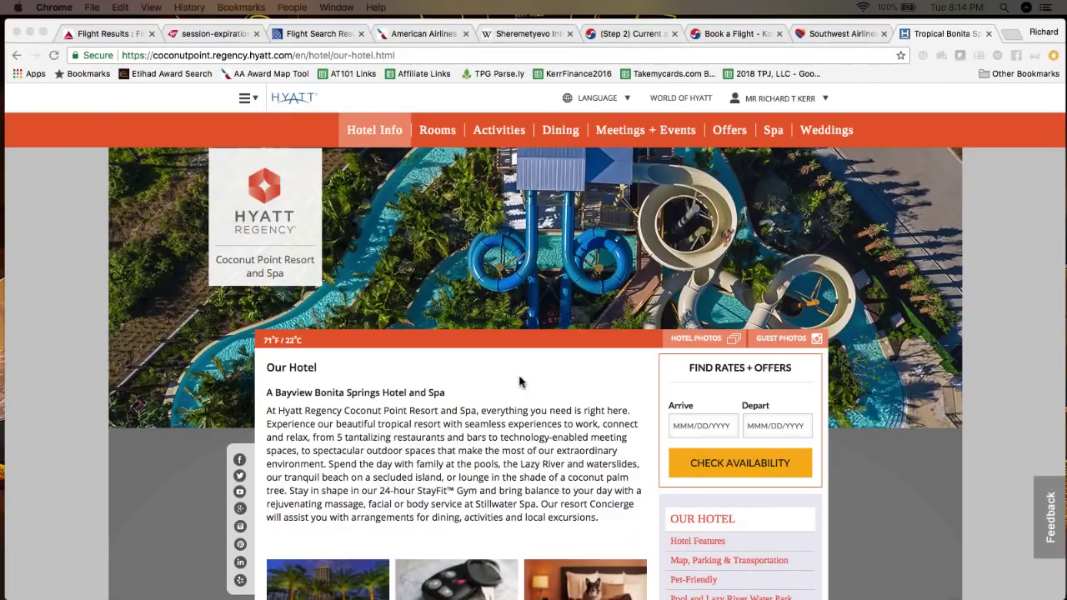
scroll(502, 371, down, 5)
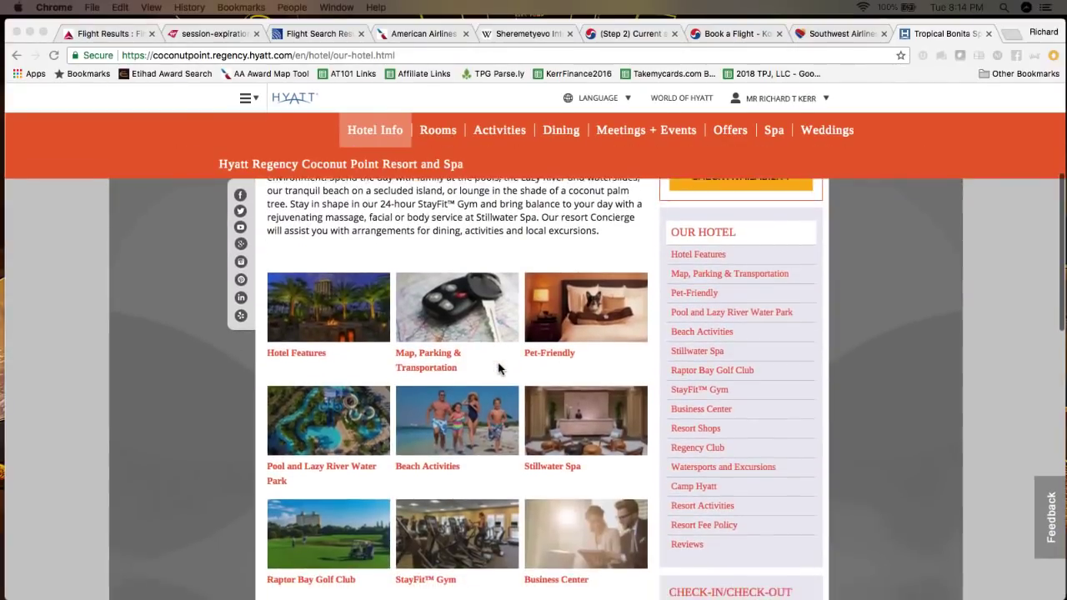
scroll(499, 370, down, 1)
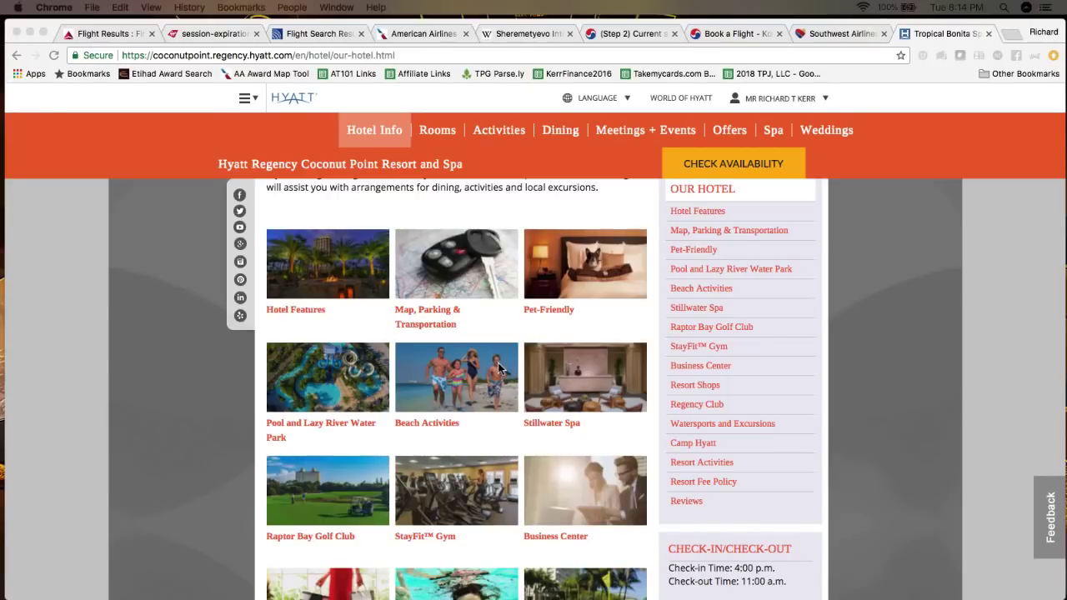
scroll(500, 369, up, 6)
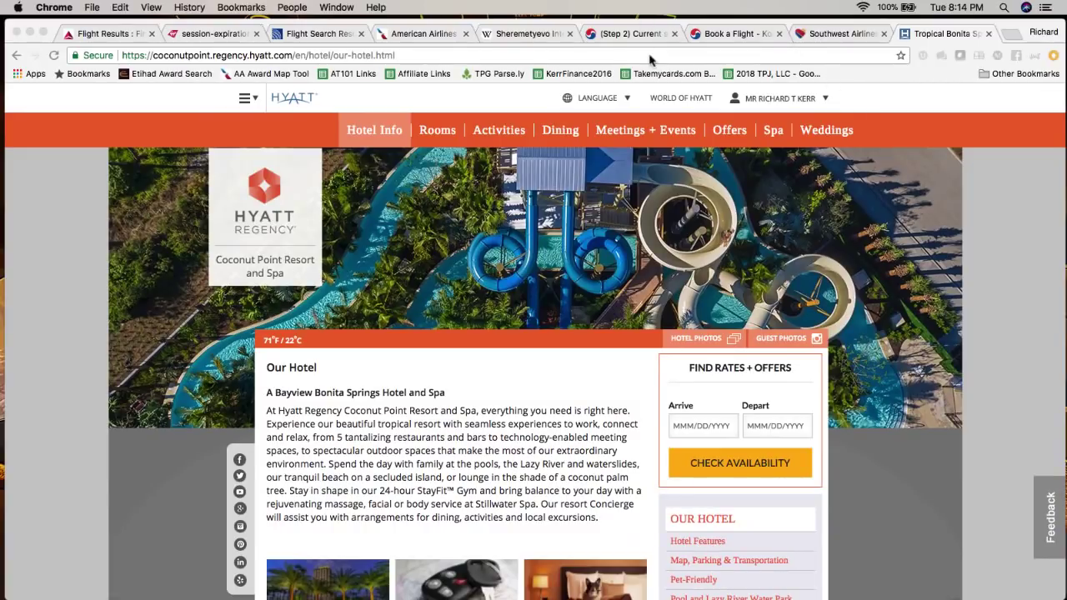
- Return to the Southwest route map and locate Ft. Myers/Naples in Florida
click(650, 55)
click(838, 33)
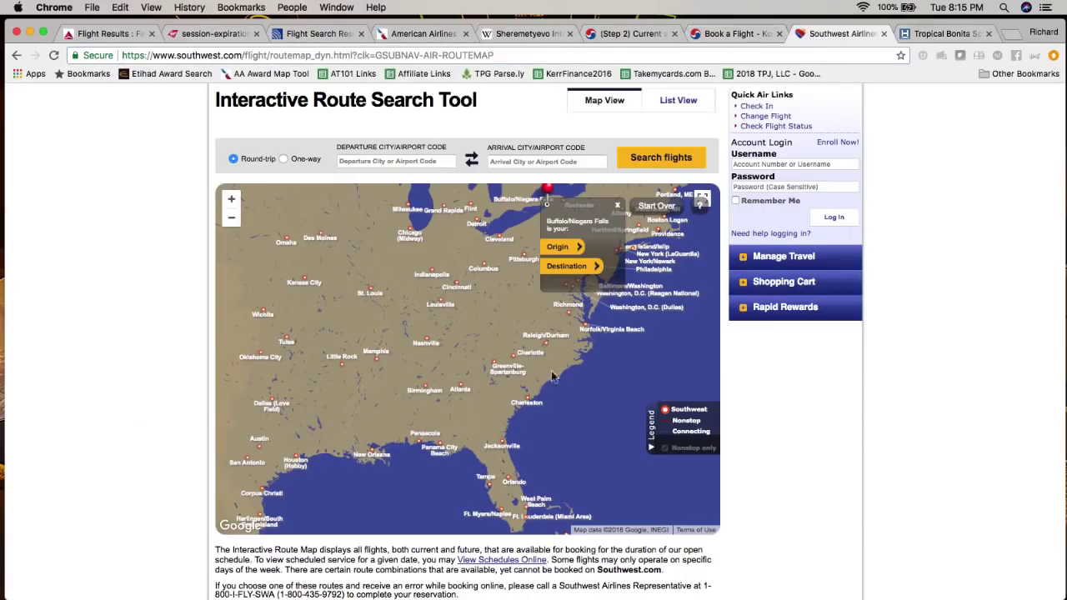
mouse_move(500, 512)
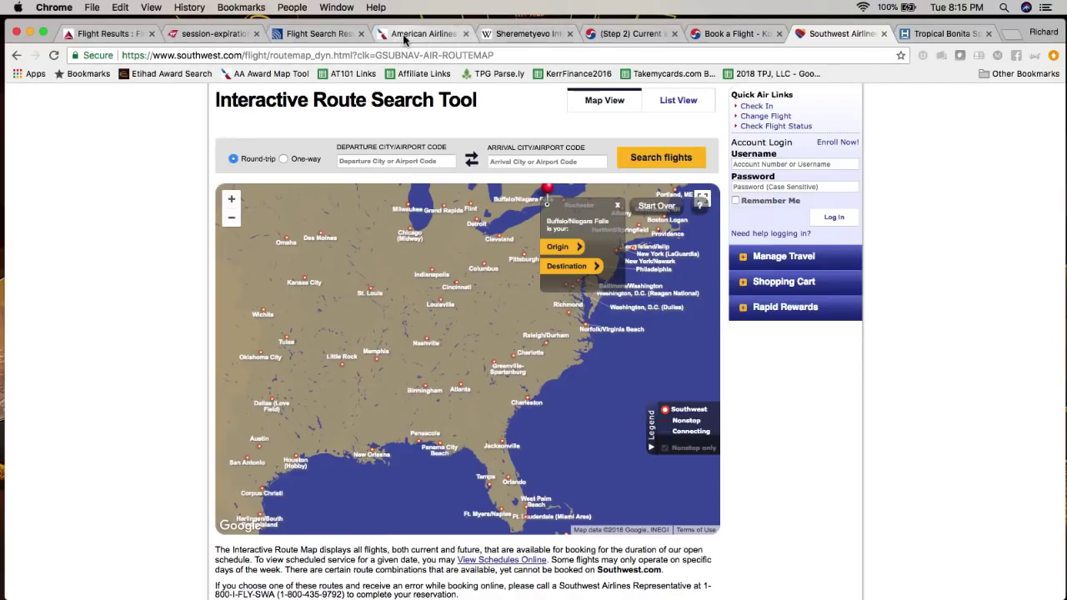
- Open Delta's advanced flight search and set the one-way route from LAX to London Area Airports (LON)
click(109, 36)
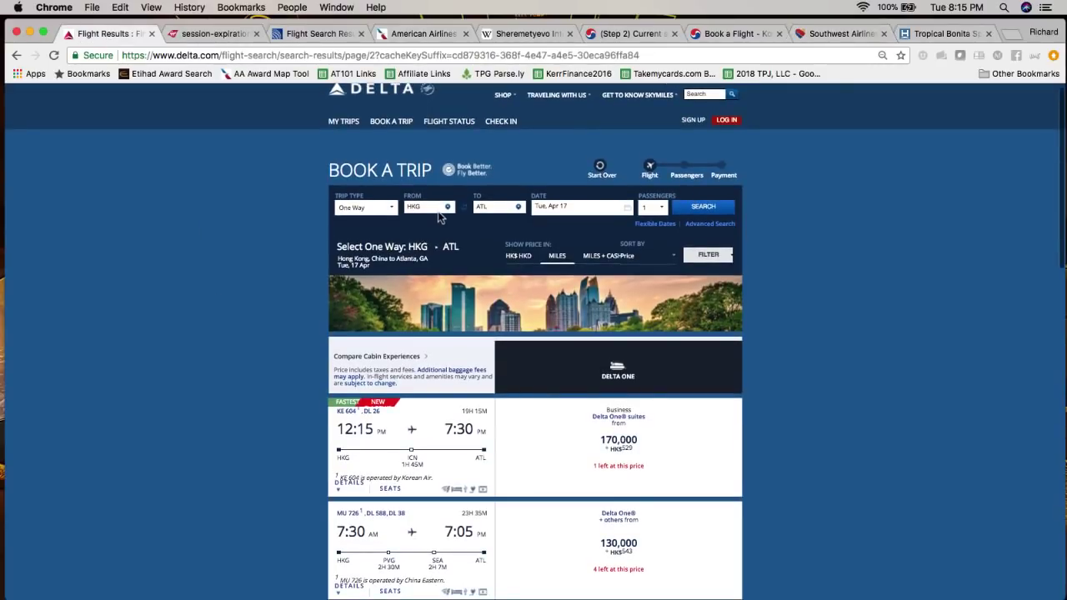
click(710, 224)
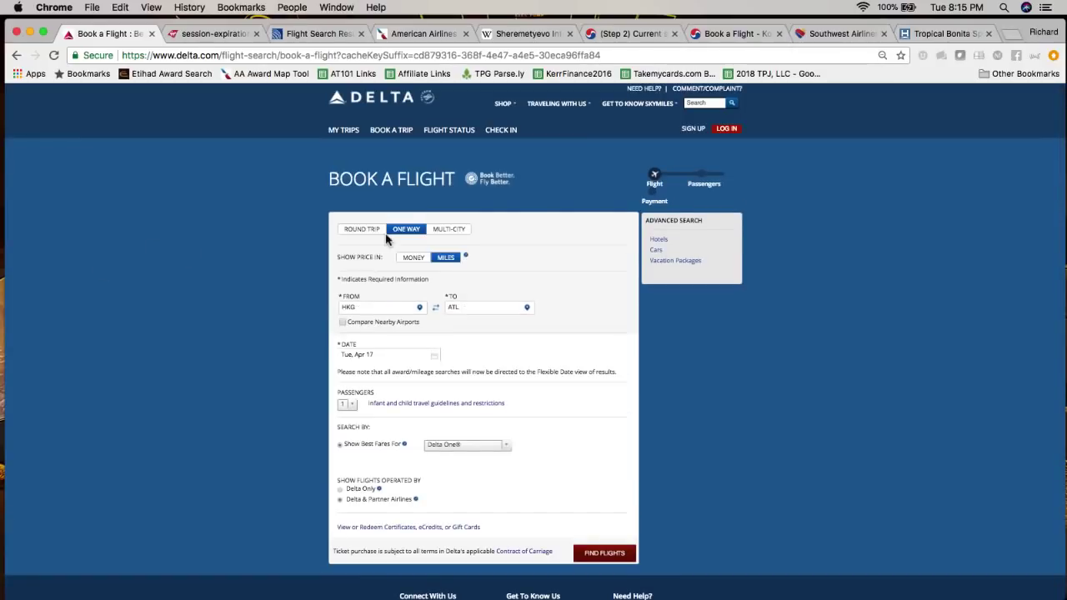
click(379, 309)
text(lax)
click(387, 319)
click(477, 306)
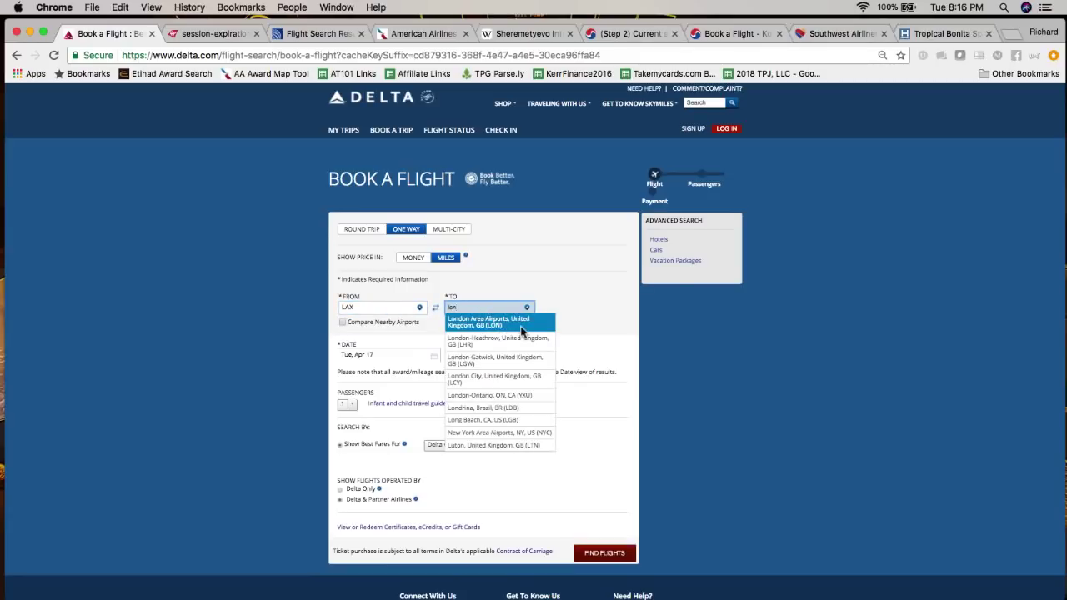
click(522, 331)
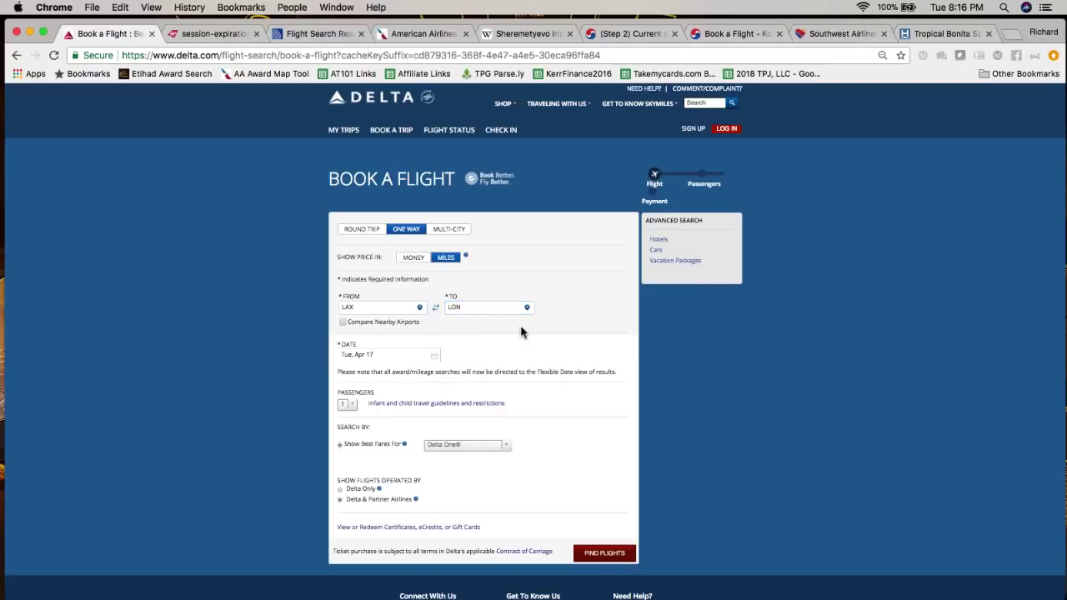
- Set the Delta departure date to Friday, June 1
key(super+Tab)
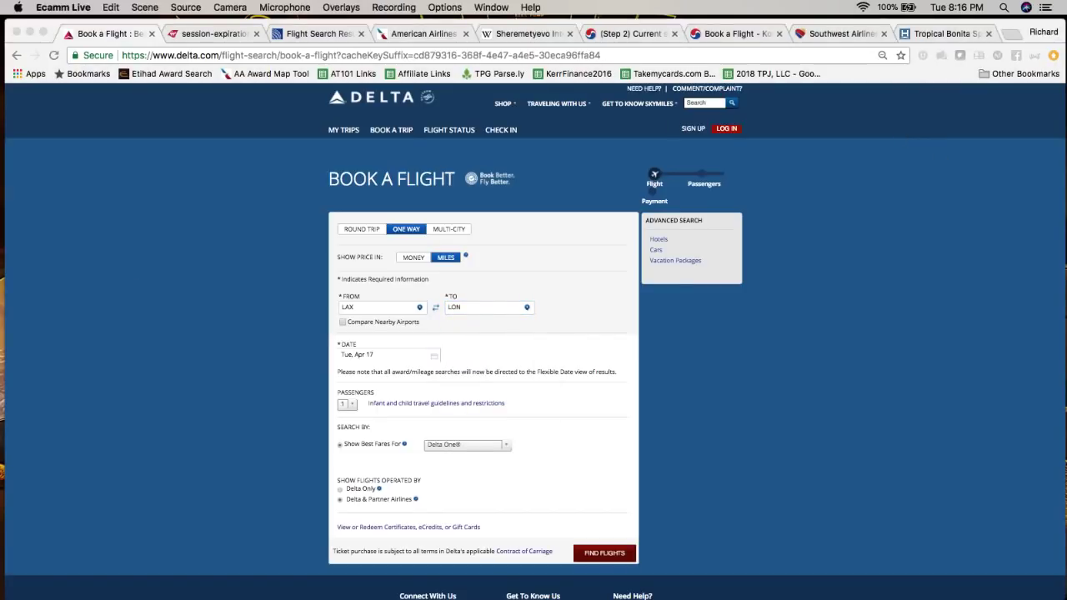
click(430, 357)
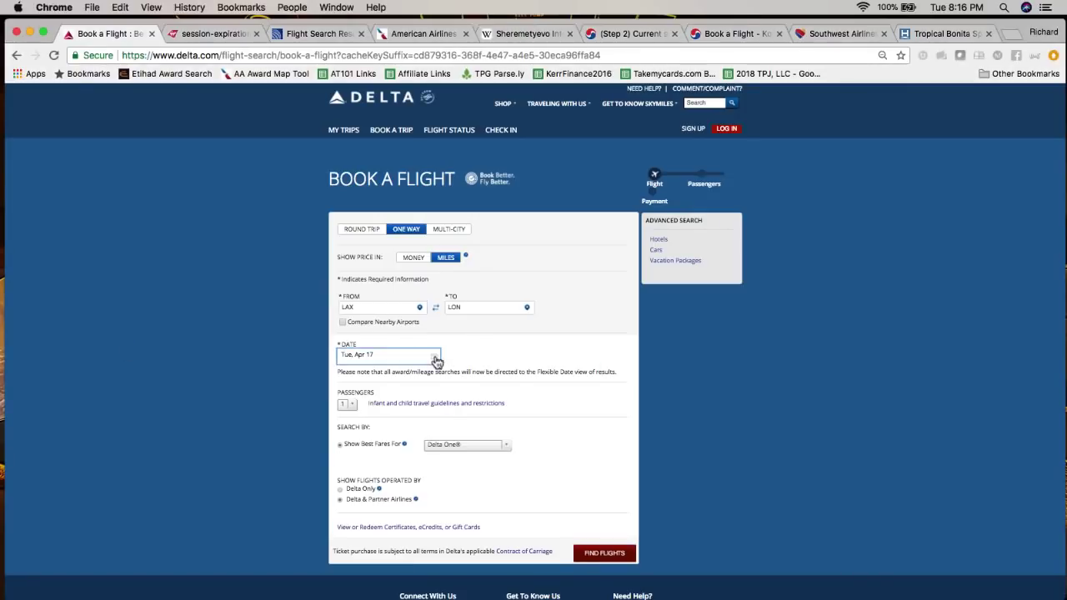
click(579, 374)
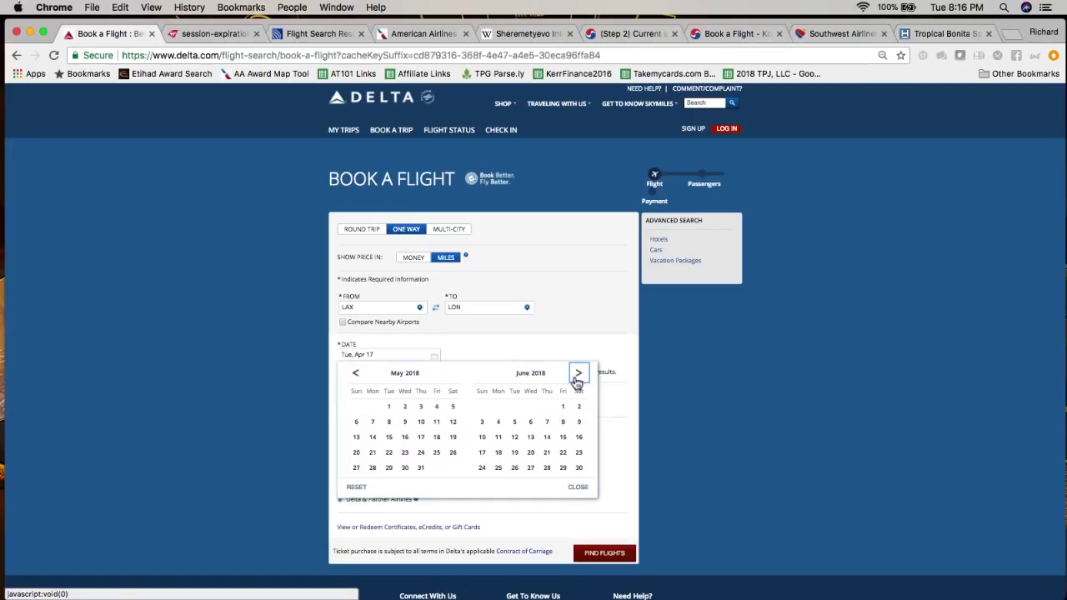
click(563, 407)
- Search for Main Cabin best fares on flights operated by Delta & Partner Airlines
click(467, 445)
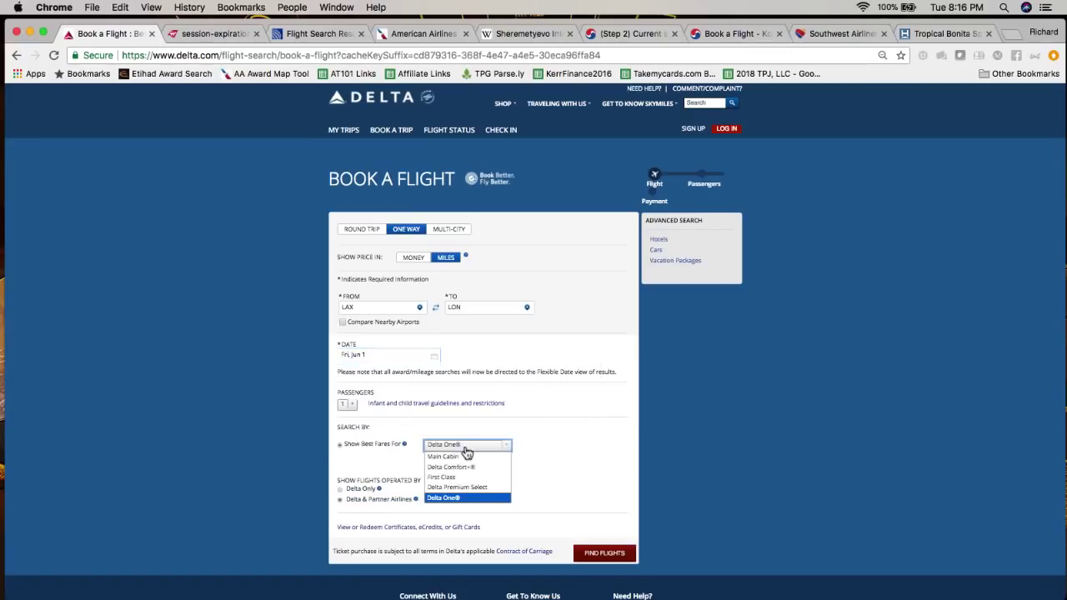
click(466, 456)
scroll(464, 464, down, 2)
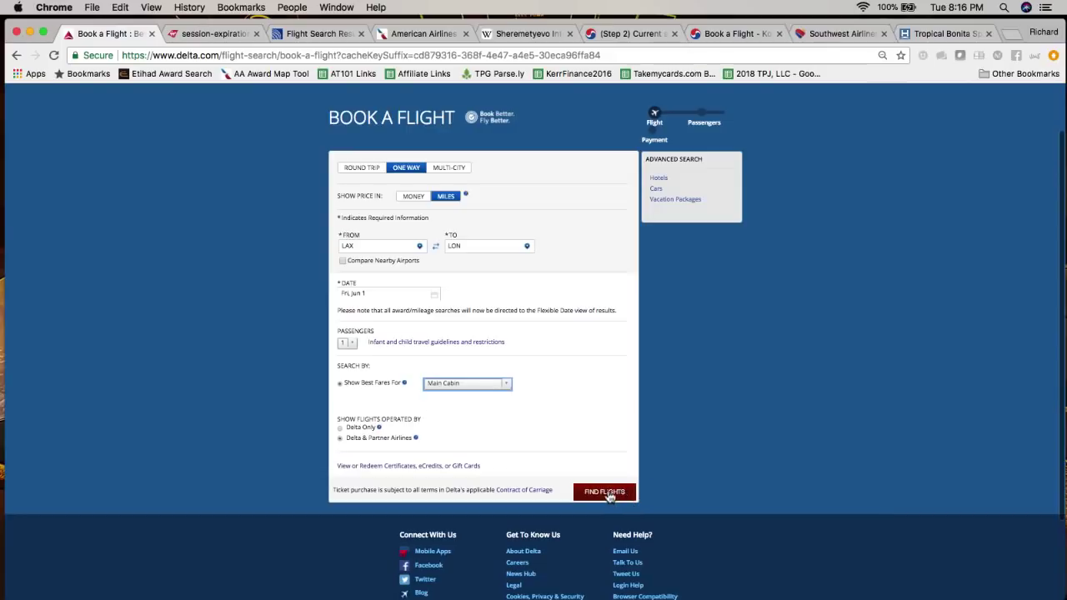
click(342, 440)
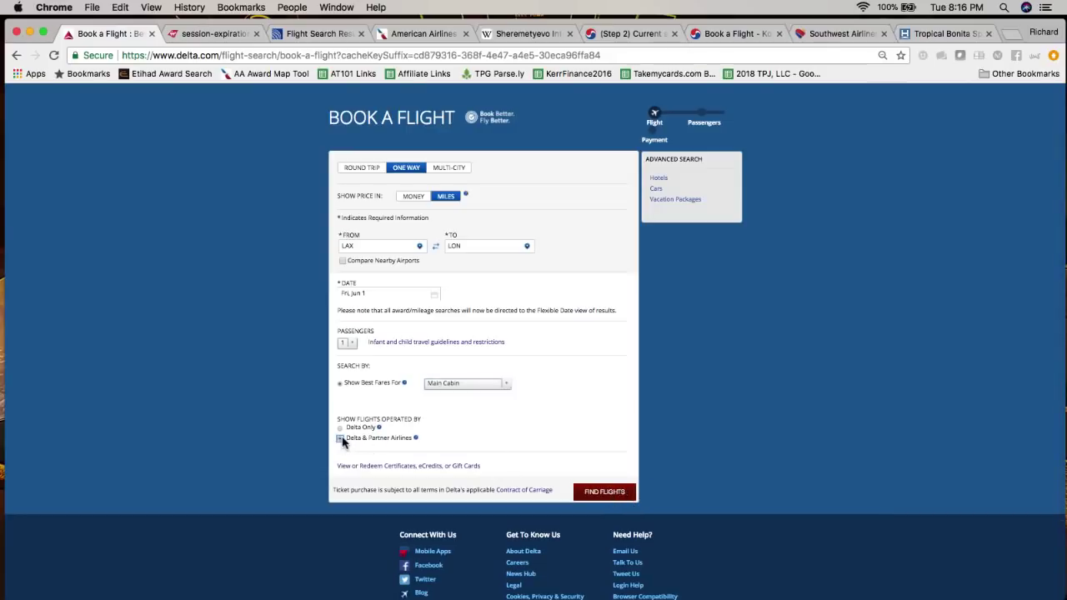
click(610, 492)
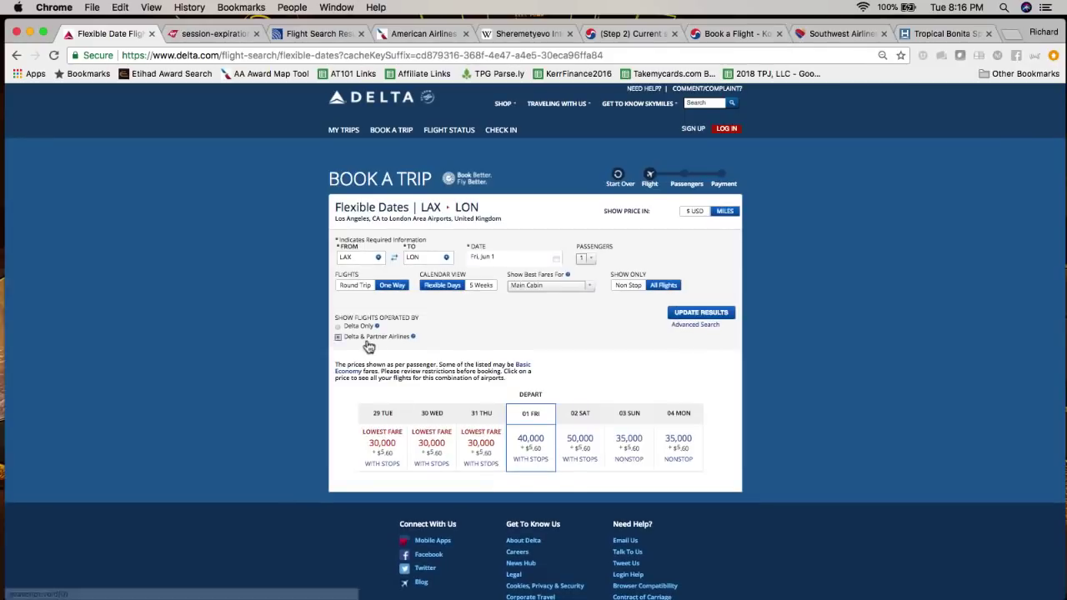
- Change the calendar view to 5 Weeks, update the results and review the mileage prices by day
click(482, 286)
click(677, 315)
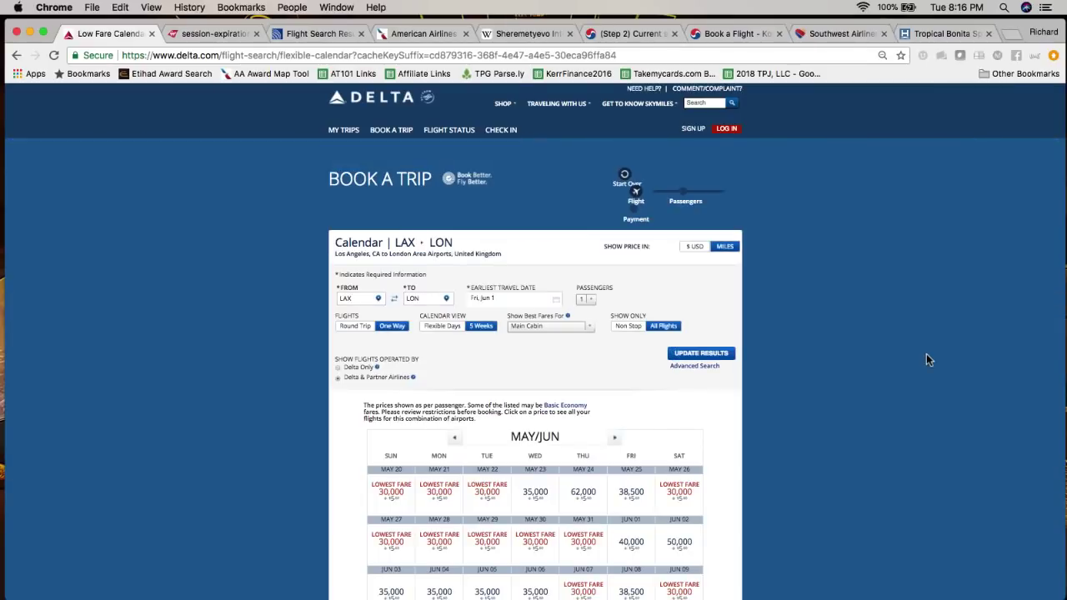
scroll(926, 353, down, 5)
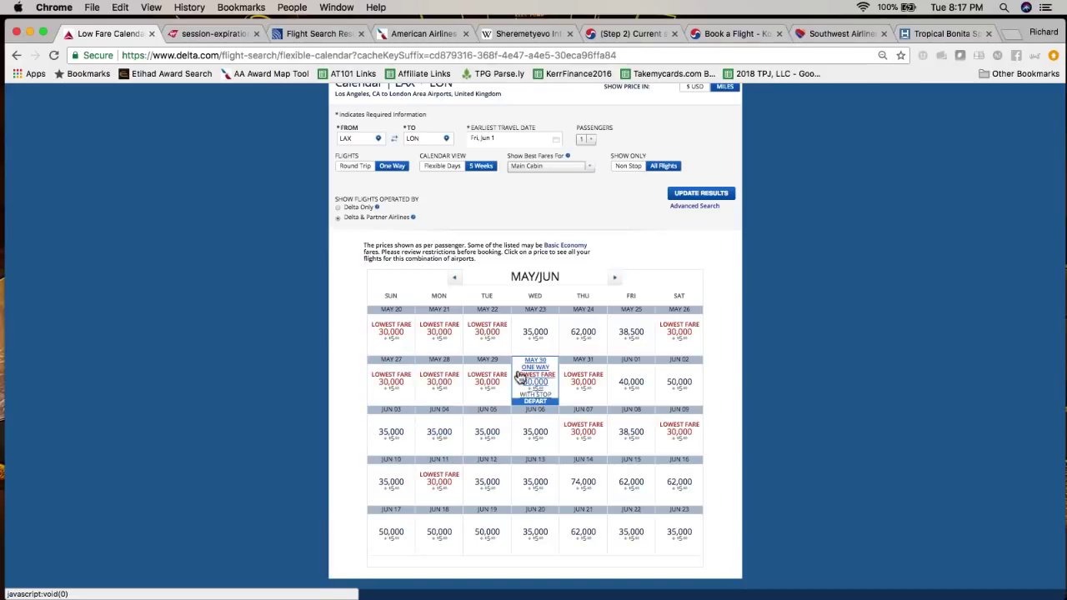
- Update the Delta fare calendar for 5 passengers with the earliest travel date Tuesday, May 22, and review the mileage prices
click(587, 139)
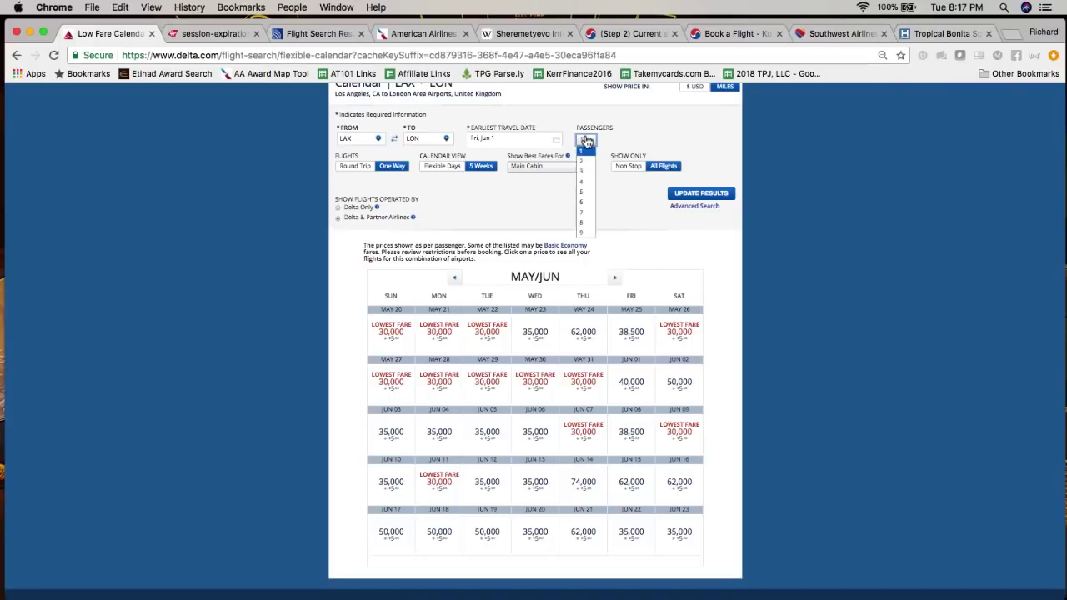
click(586, 195)
click(513, 138)
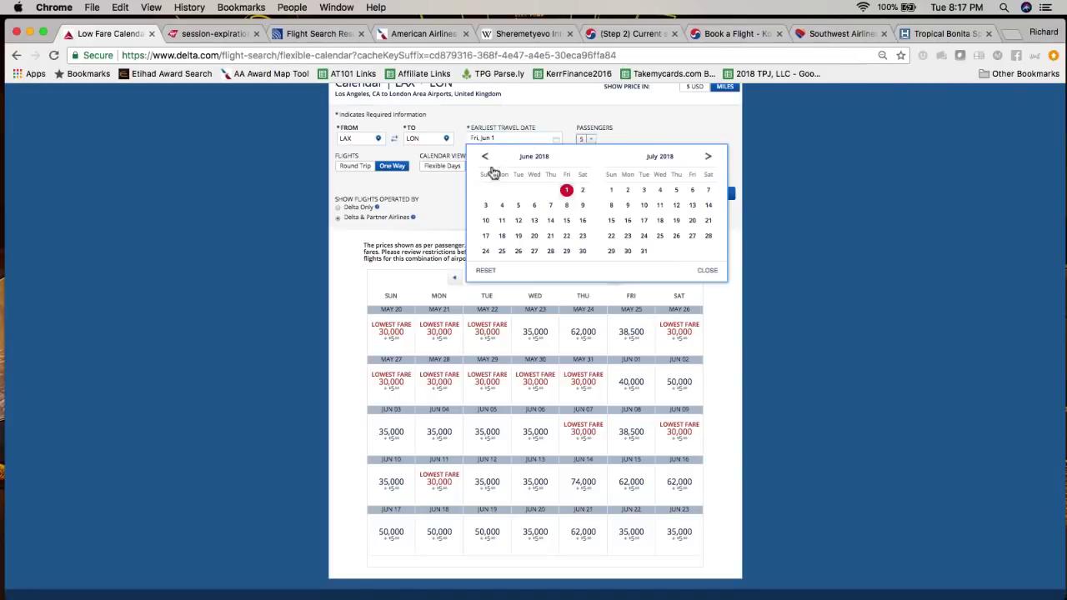
click(486, 158)
click(518, 236)
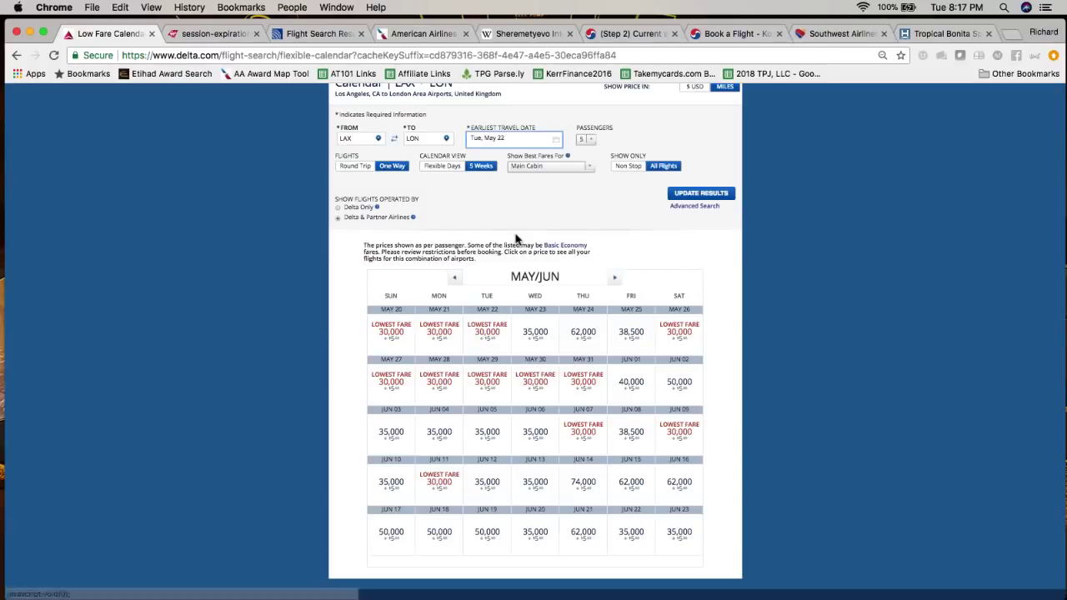
click(697, 195)
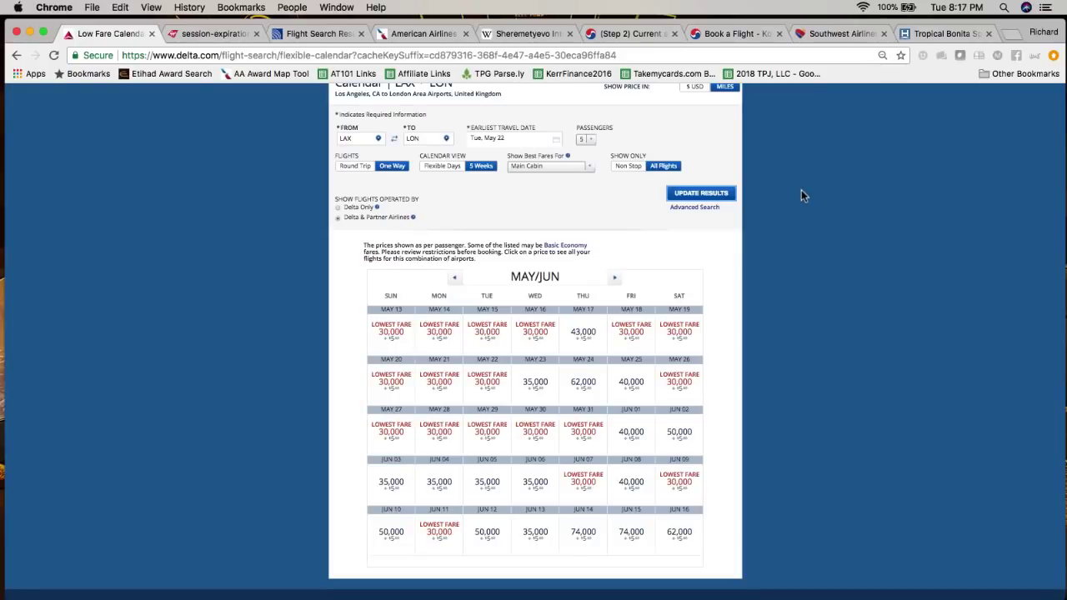
scroll(801, 190, down, 1)
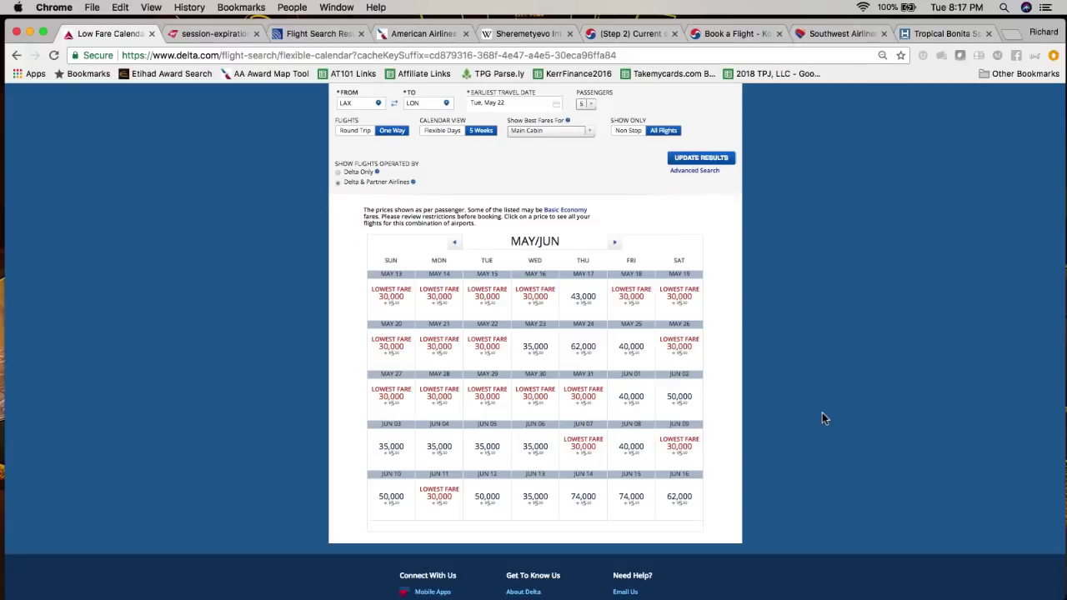
scroll(822, 417, up, 2)
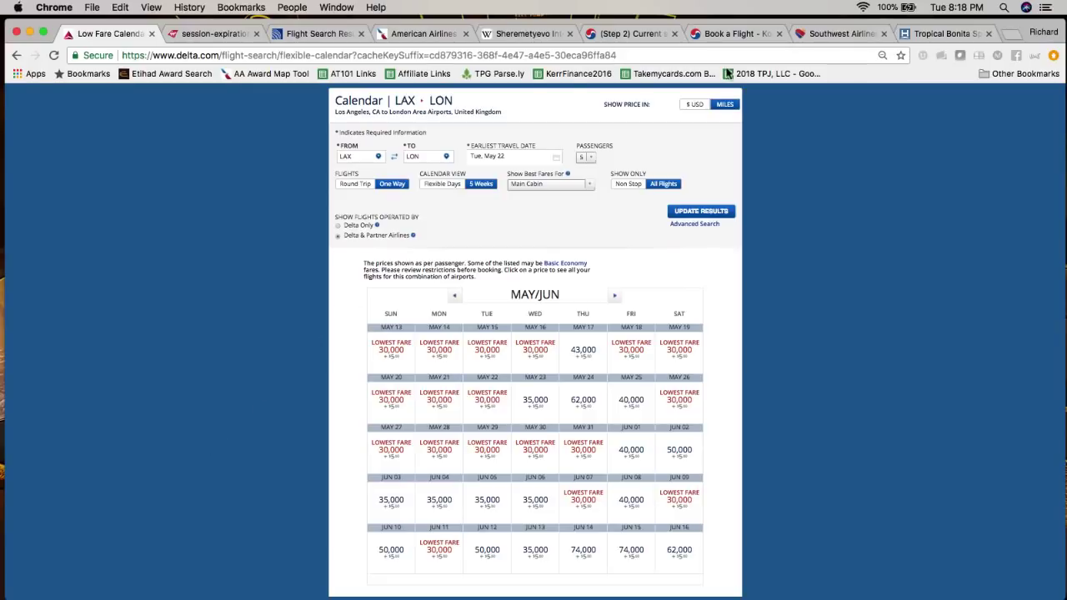
- Go to lifemiles.com and switch the site language to English
click(830, 55)
text(lifemiles.com)
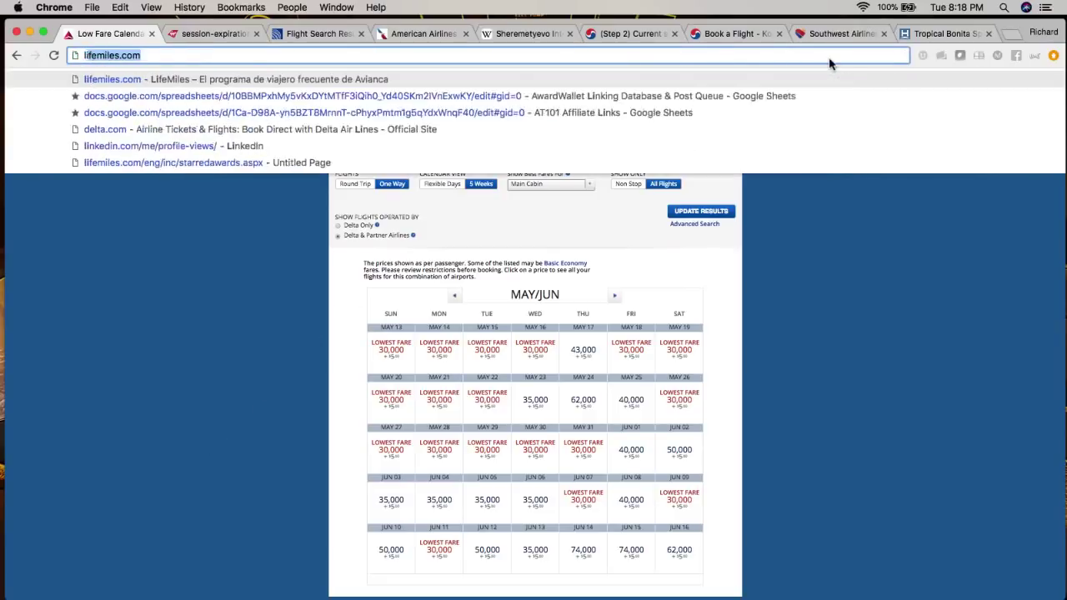
key(Return)
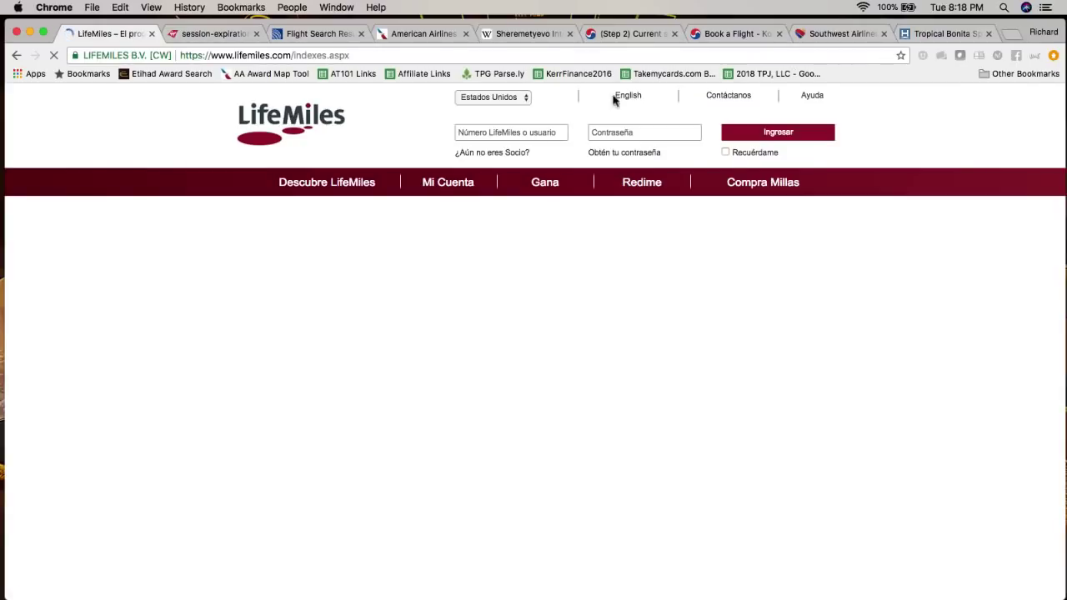
mouse_move(410, 202)
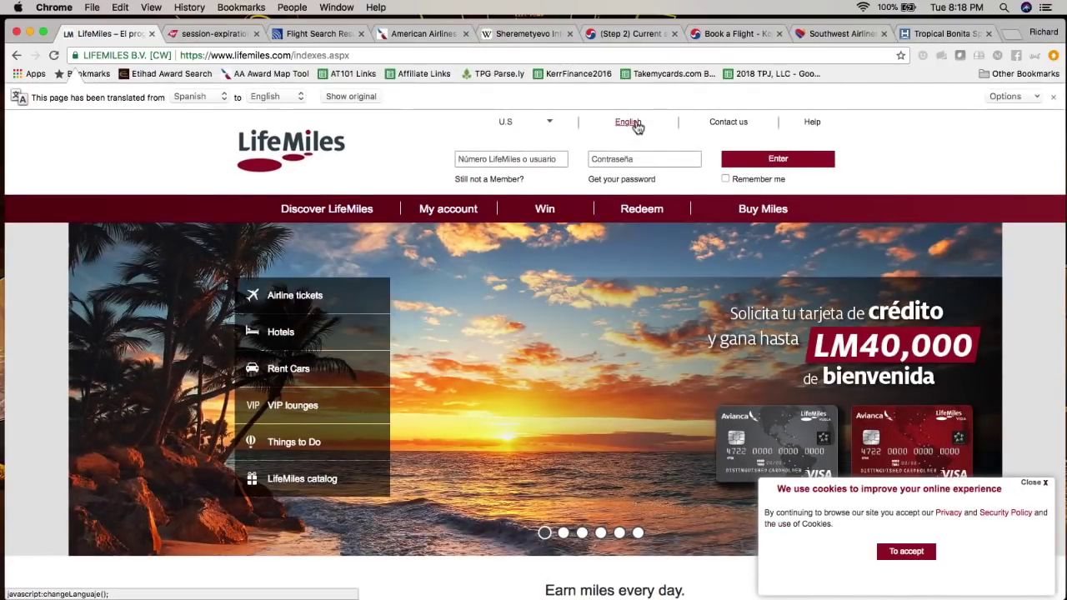
click(631, 123)
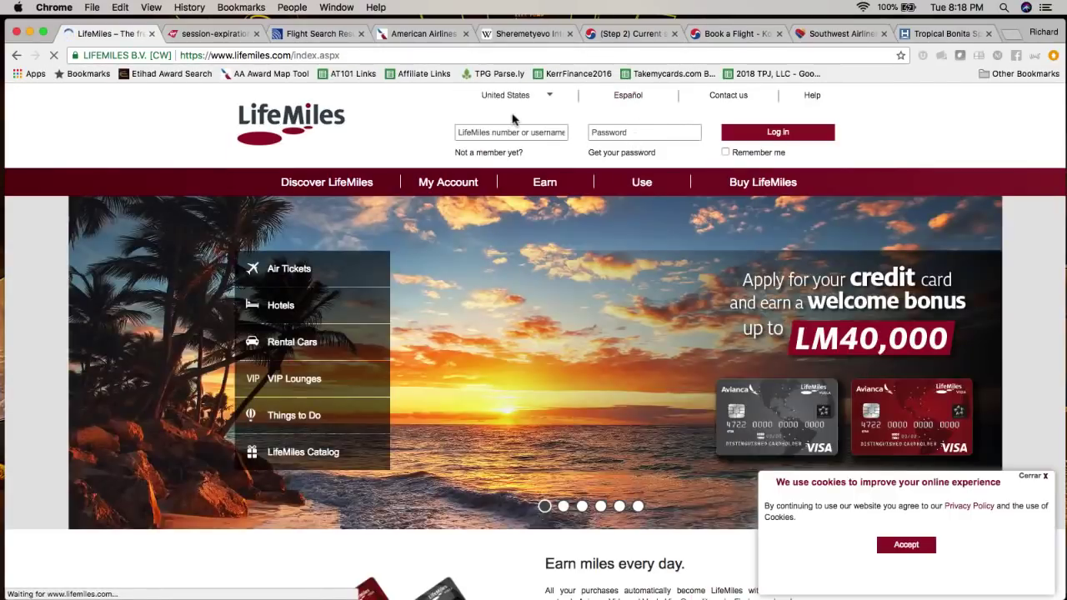
- Sign in to the LifeMiles account in a separate browser window and highlight the account's miles balance
click(515, 134)
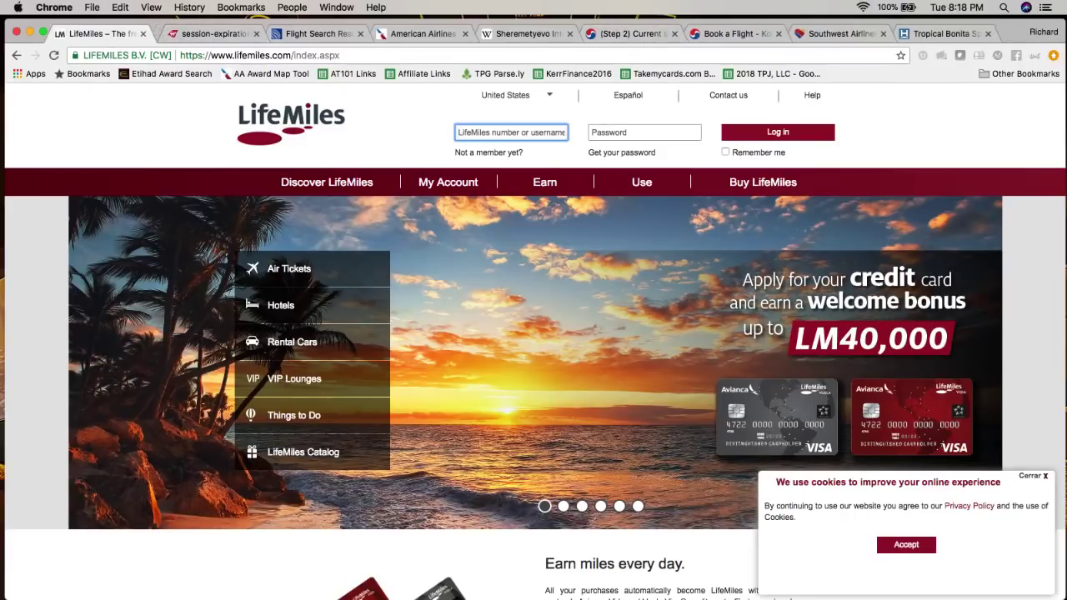
key(super+w)
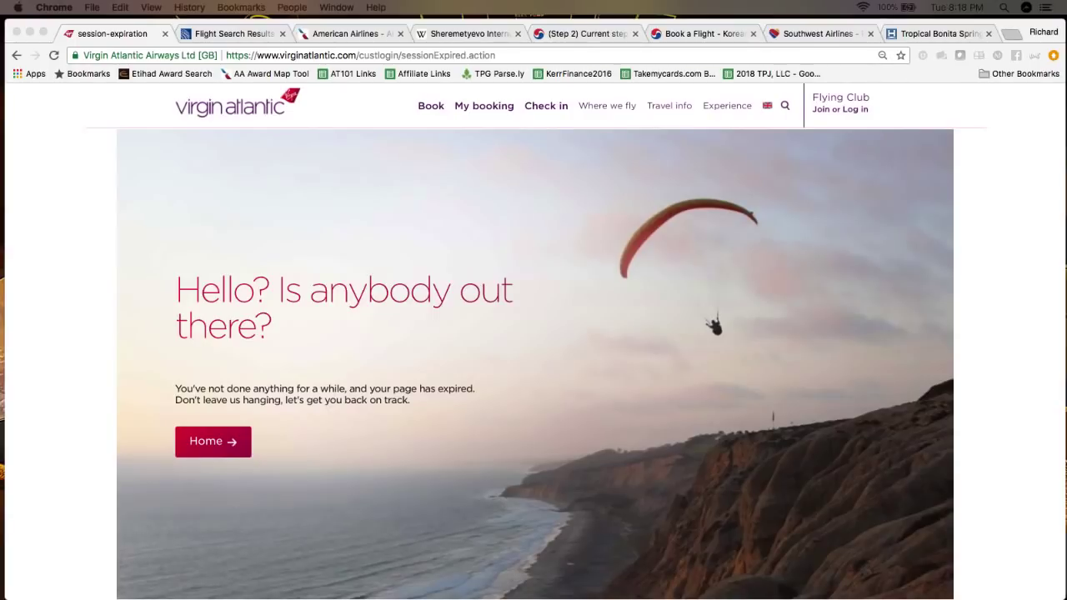
drag(270, 194, 755, 52)
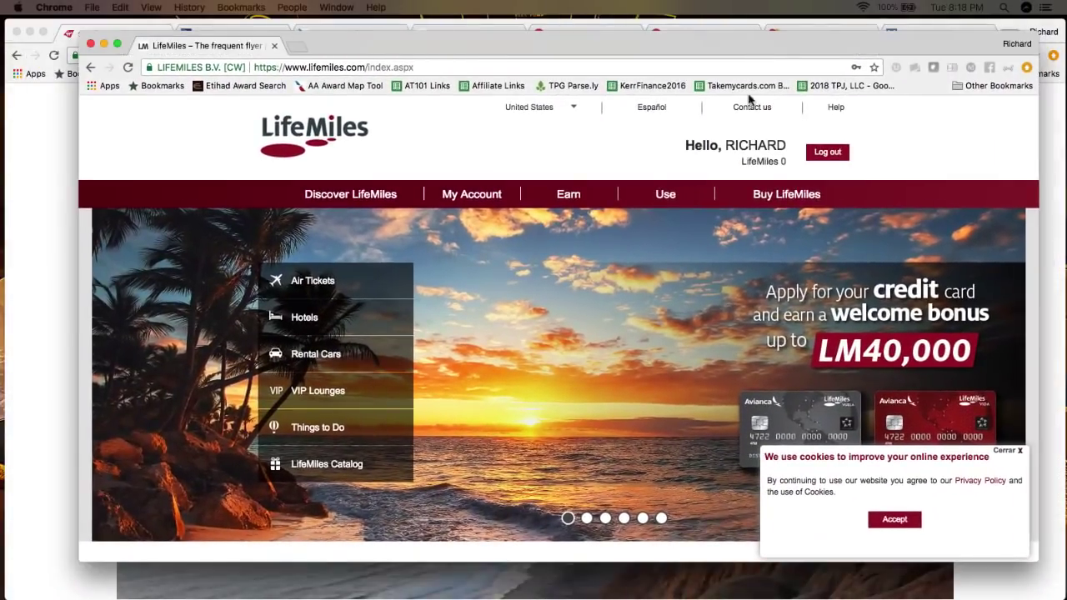
drag(735, 158, 793, 161)
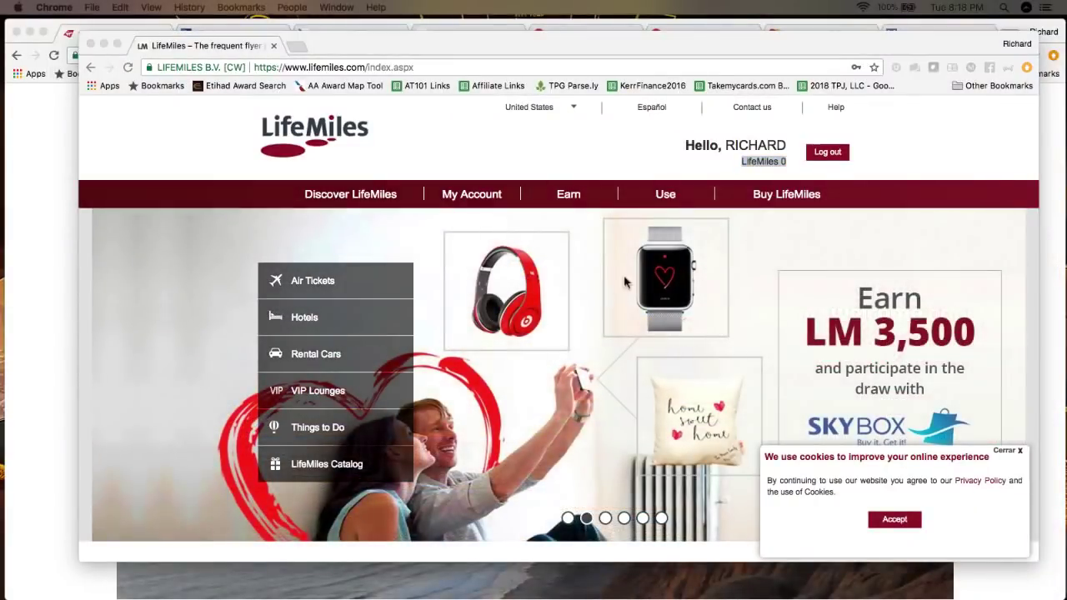
click(550, 148)
- Open the LifeMiles airline ticket redemption search, choose a one-way trip and accept the cookie notice
mouse_move(682, 194)
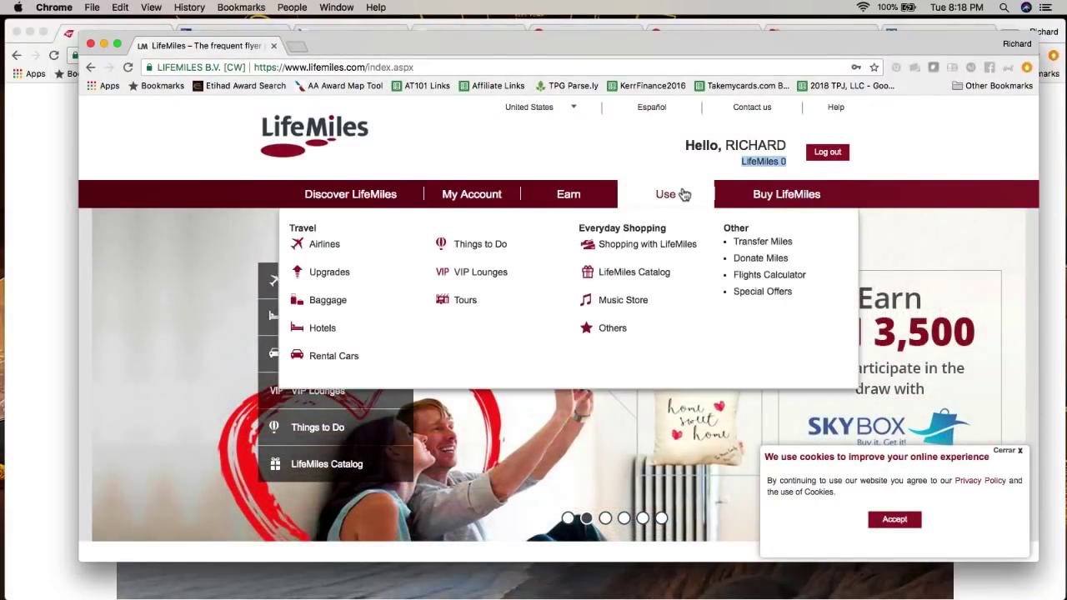
click(333, 244)
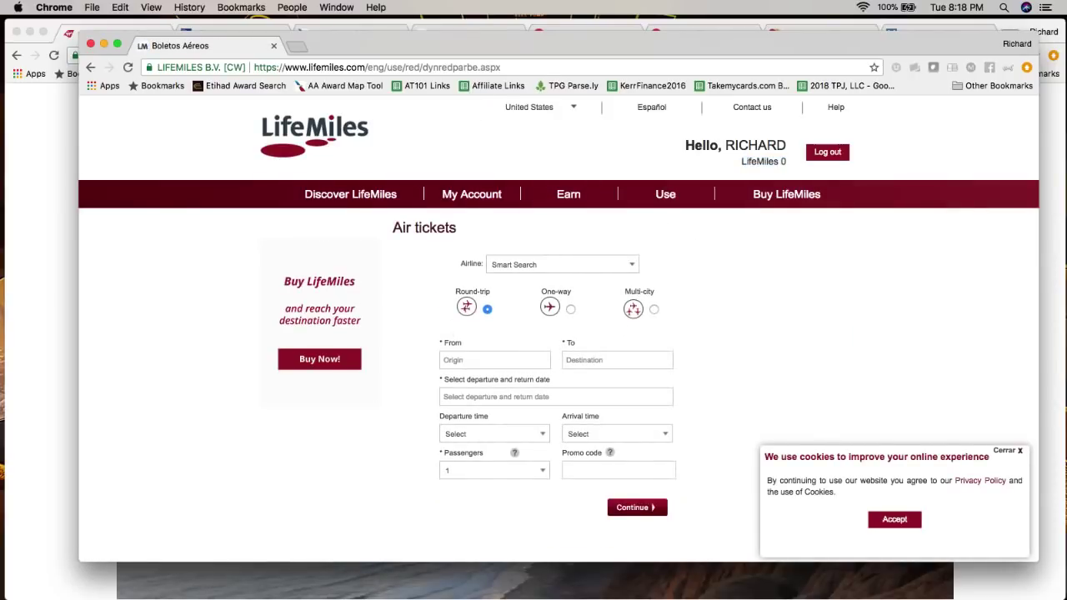
click(571, 310)
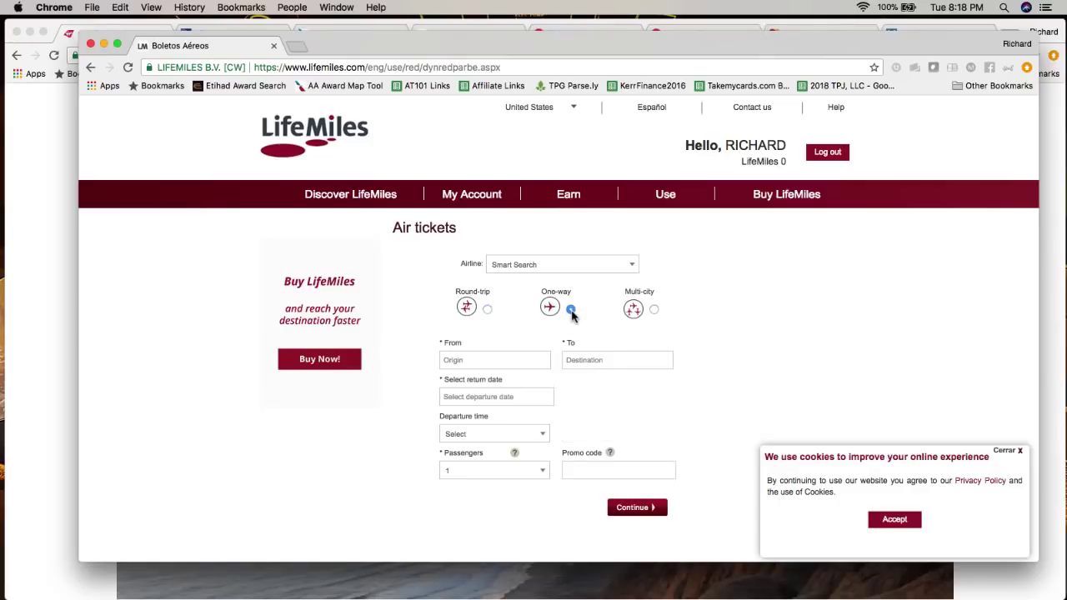
click(894, 520)
- Set the origin to New Orleans (MSY) and the destination to Lima (LIM)
click(503, 360)
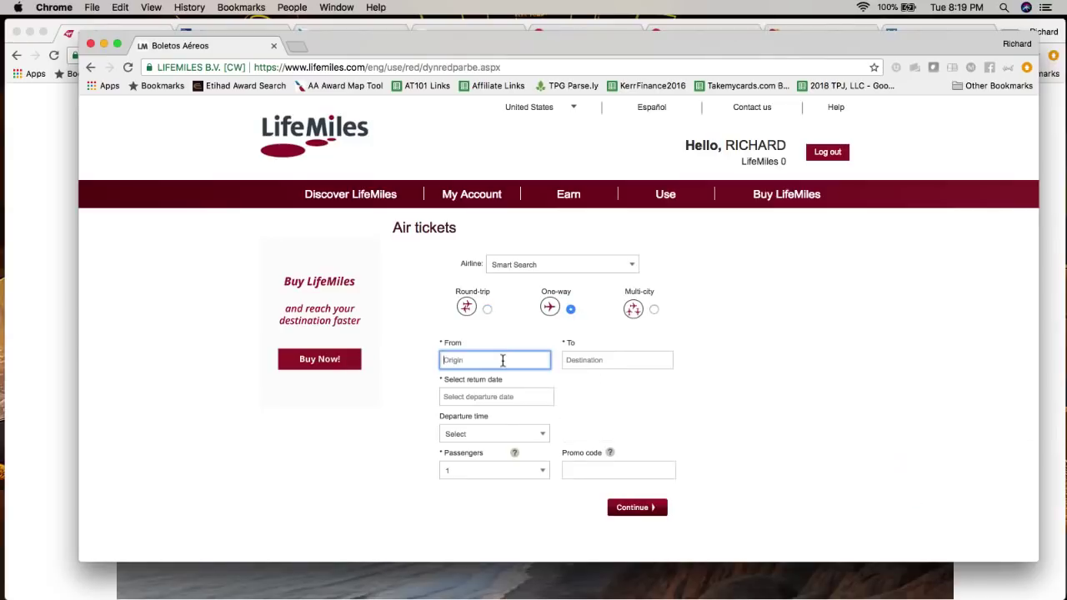
text(msy)
click(534, 375)
text(lim)
click(593, 381)
- Set the LifeMiles departure date to 07/04/2018
click(518, 396)
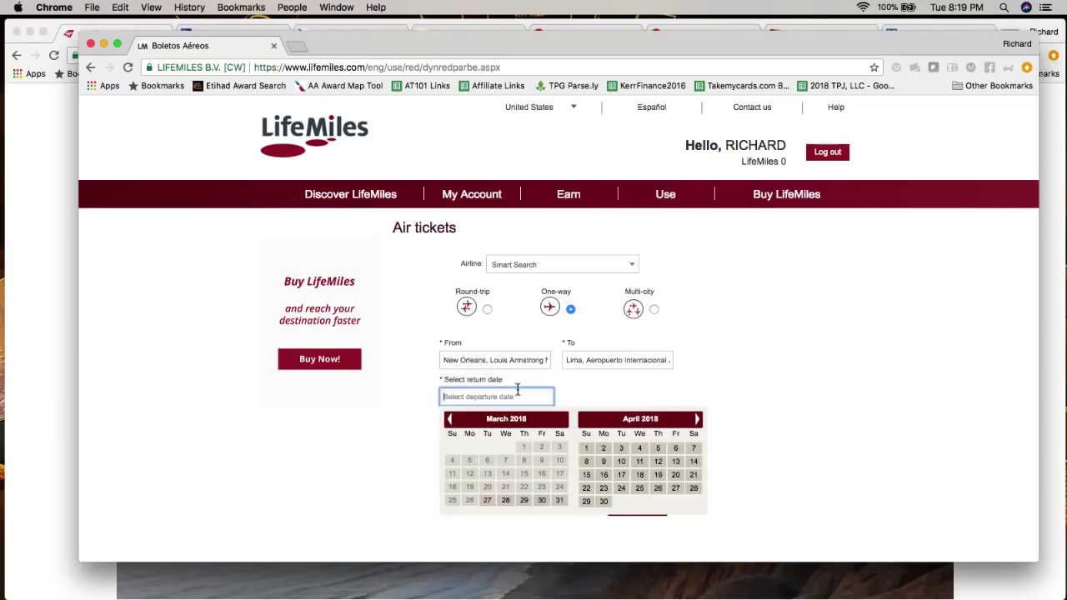
click(697, 421)
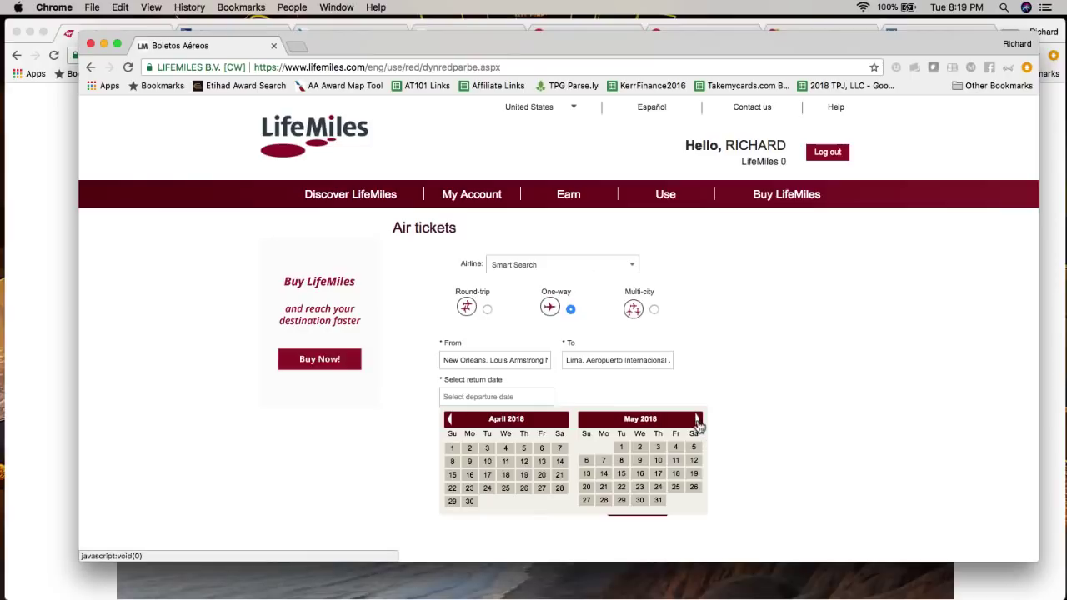
click(698, 424)
click(698, 423)
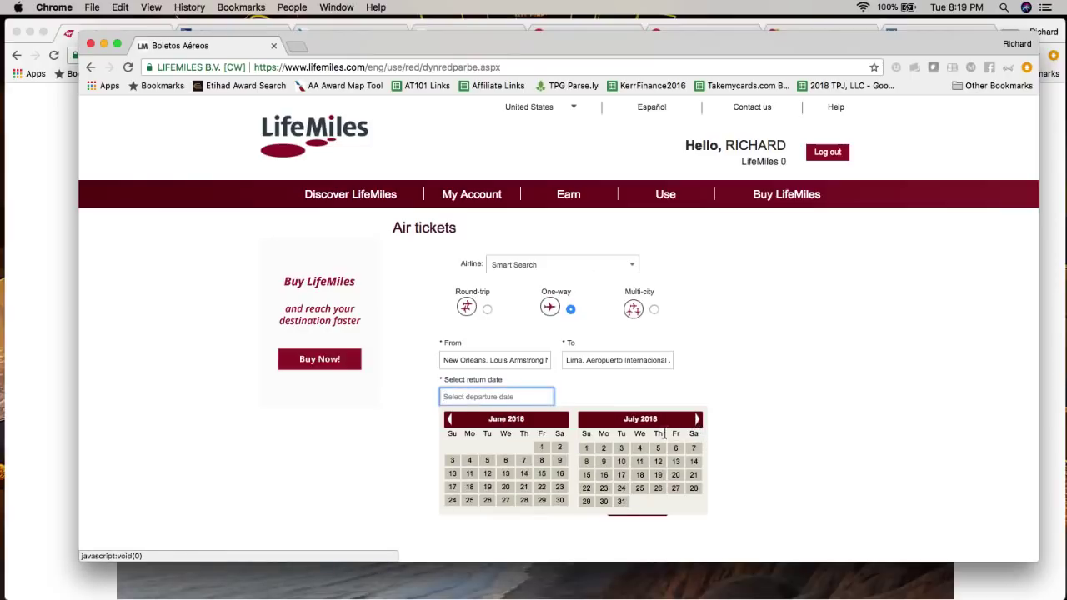
click(639, 449)
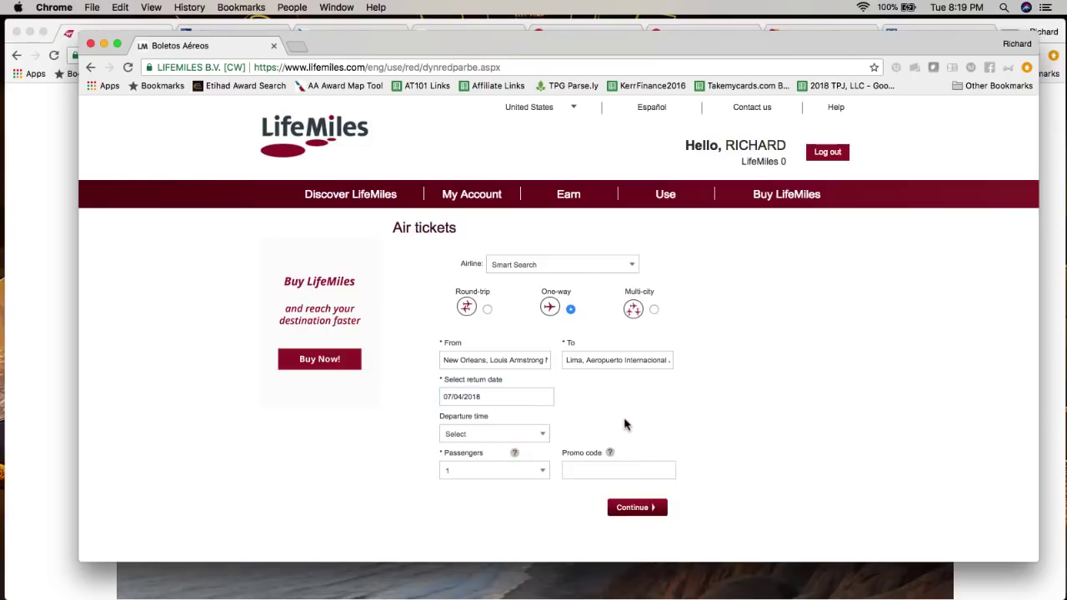
- Choose the number of passengers and search for the New Orleans to Lima award flights
click(485, 476)
click(460, 526)
click(633, 514)
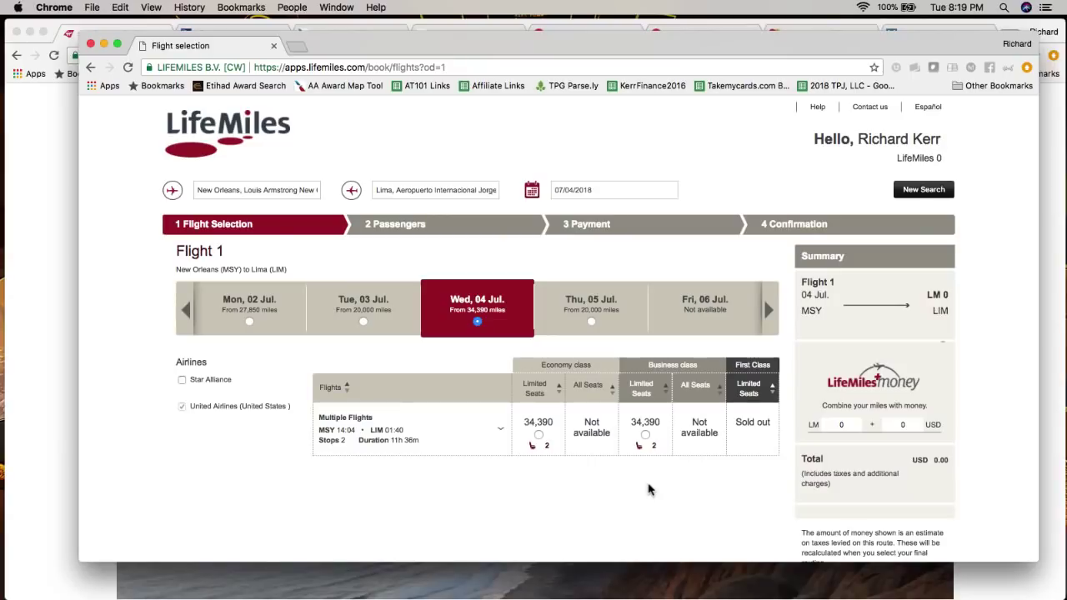
- Switch to Tuesday, July 3, expand the 07:13 to 15:17 itinerary and examine its segments and mileage prices by class
click(365, 328)
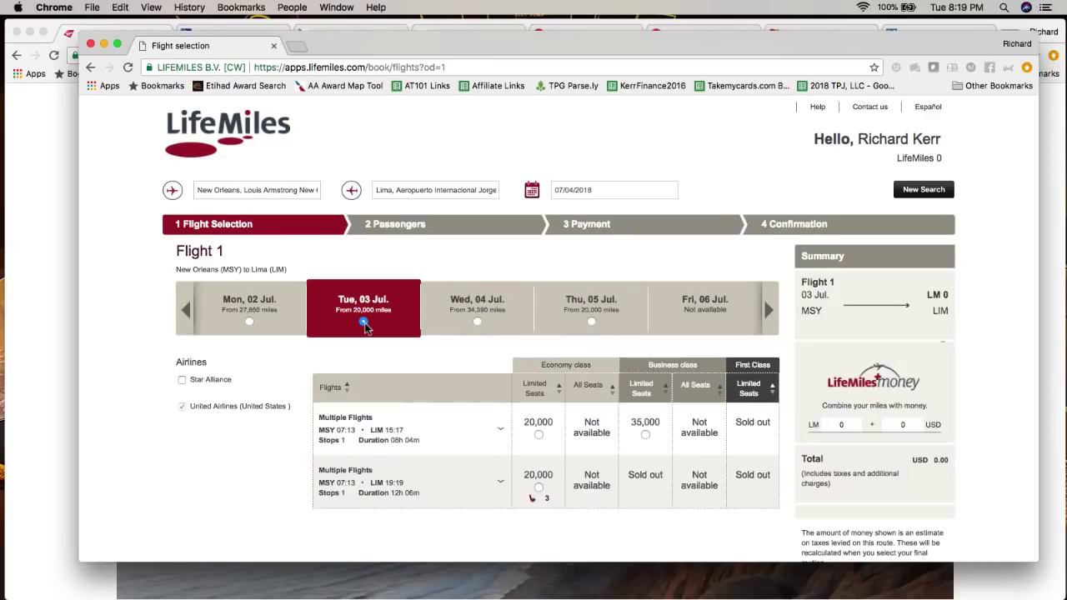
click(500, 429)
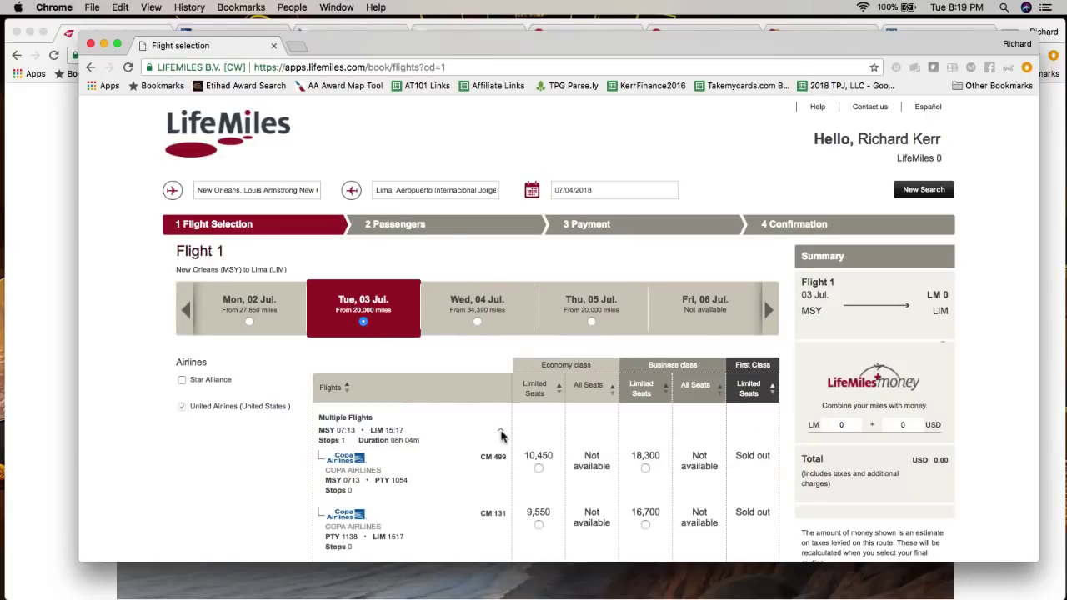
scroll(210, 433, down, 2)
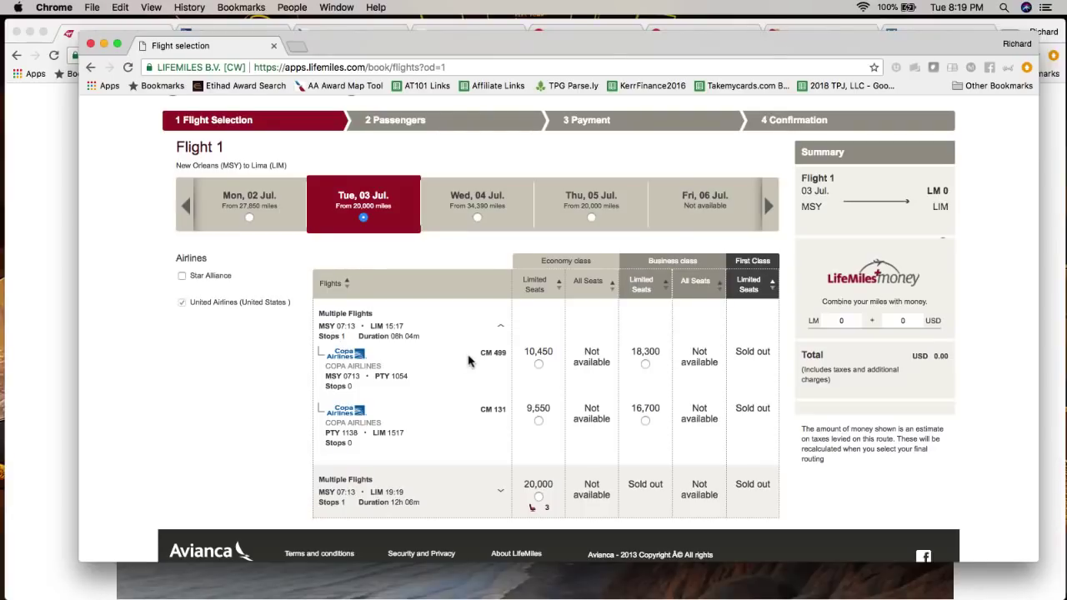
scroll(469, 361, down, 1)
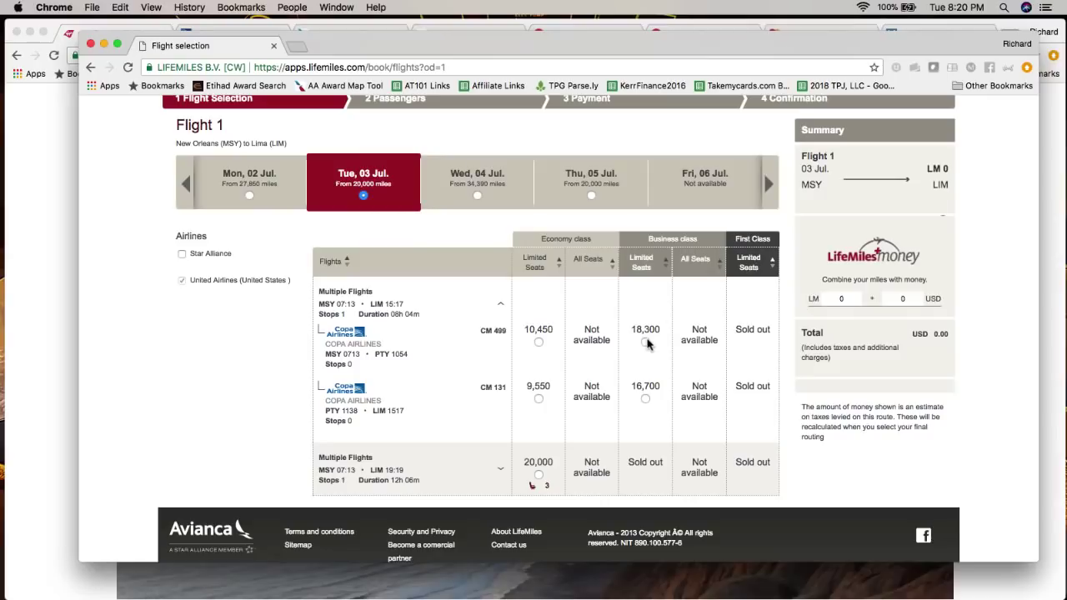
scroll(292, 361, up, 3)
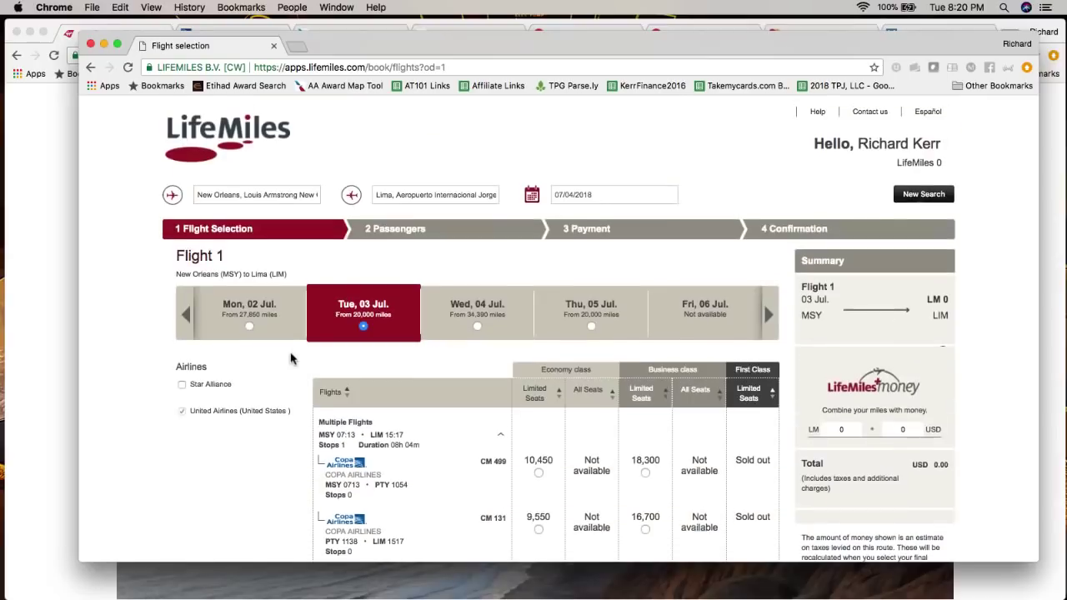
scroll(750, 384, down, 3)
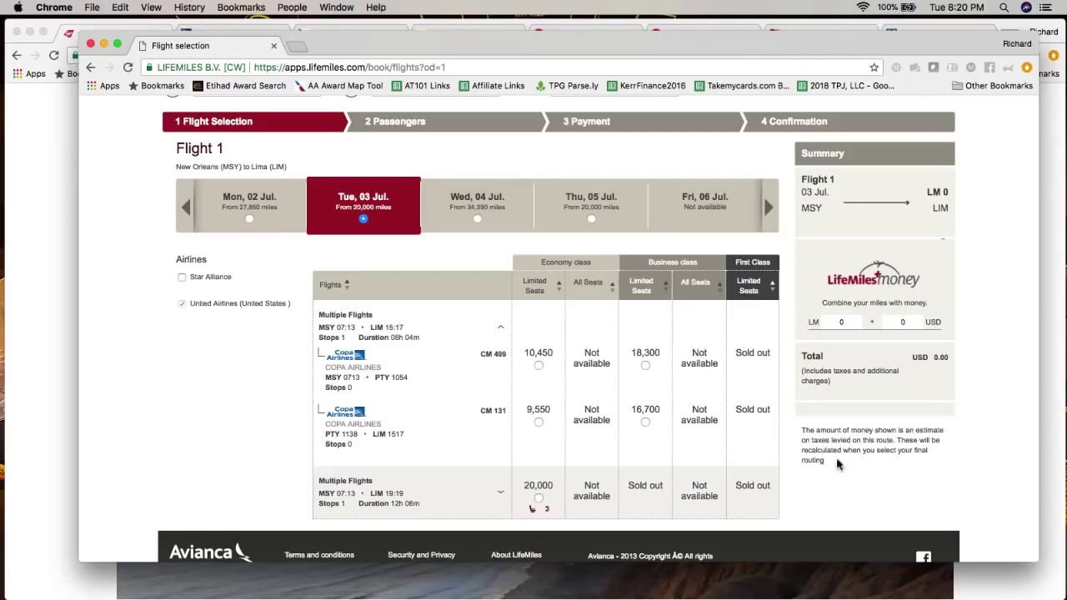
scroll(742, 406, down, 1)
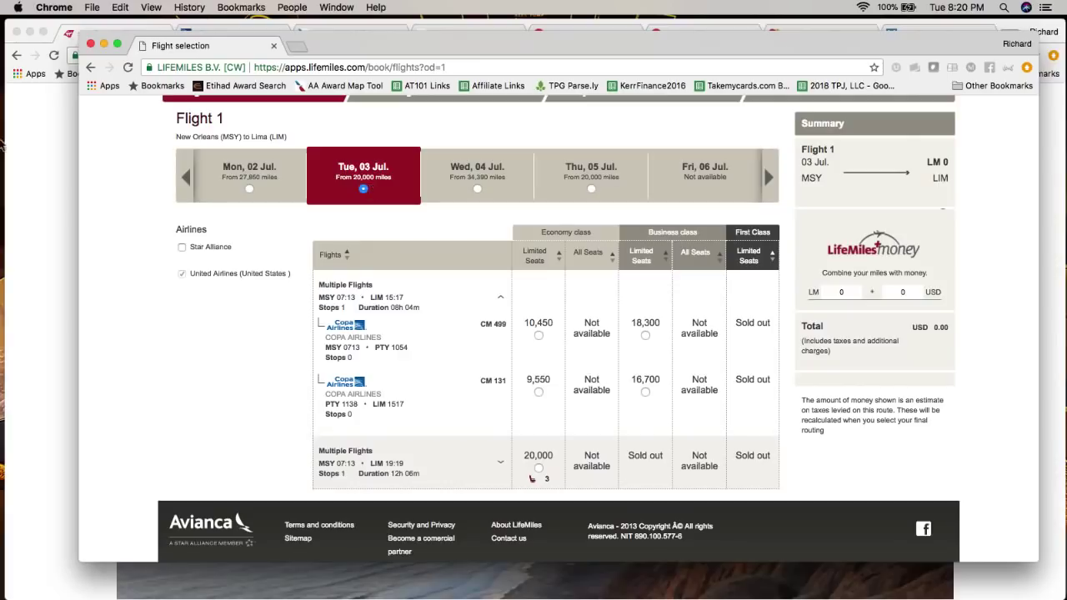
- Close the LifeMiles window and go from the Southwest route map to the Southwest home page
click(90, 47)
click(782, 35)
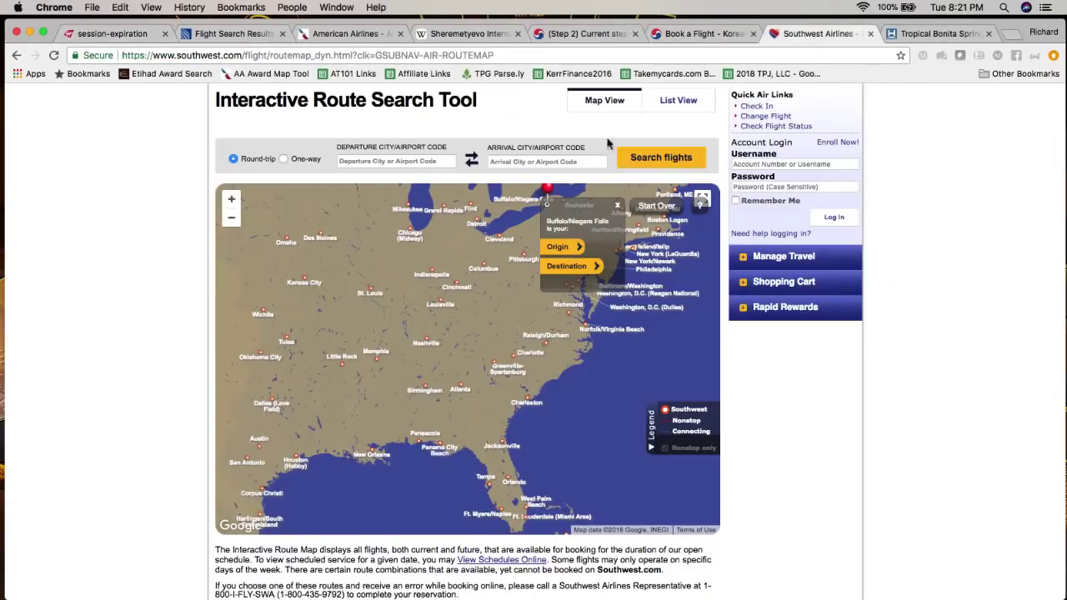
scroll(613, 133, up, 3)
click(248, 145)
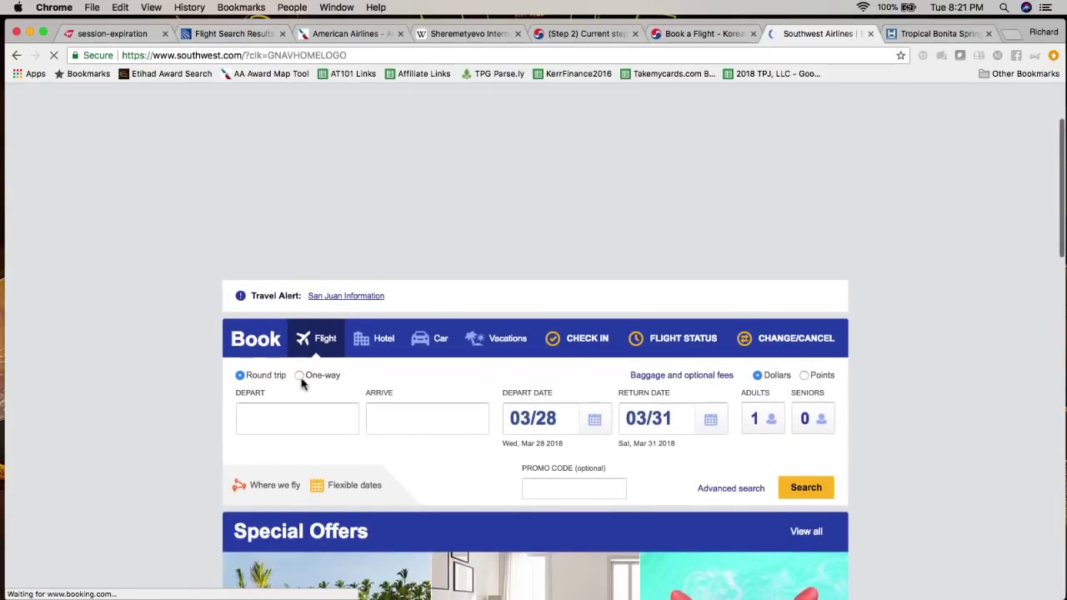
- Set up a one-way Southwest flight from St. Louis (STL) to Montego Bay, Jamaica (MBJ)
click(300, 376)
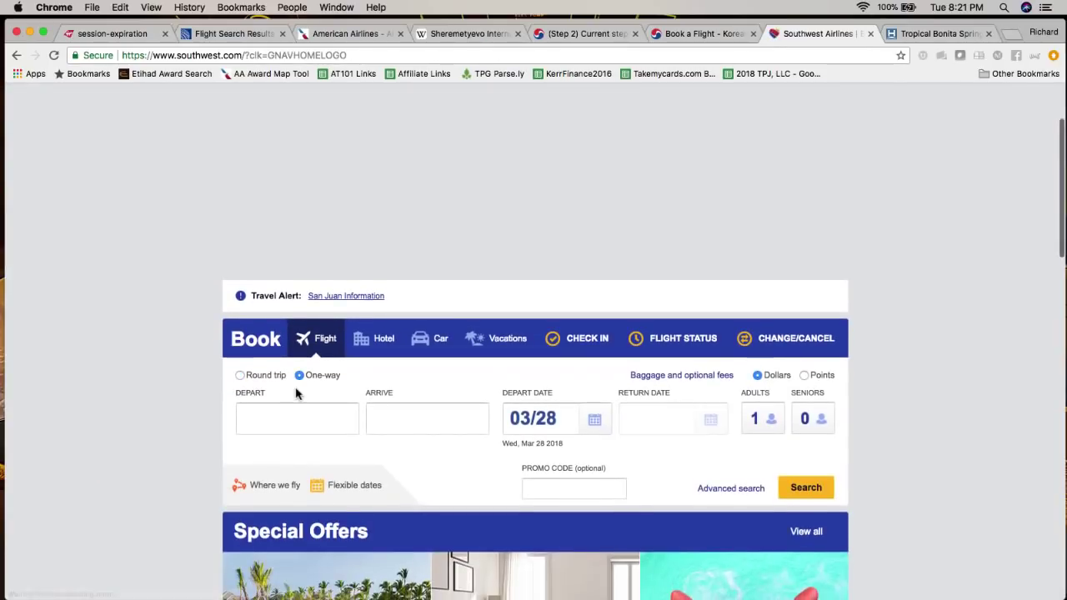
scroll(86, 353, down, 2)
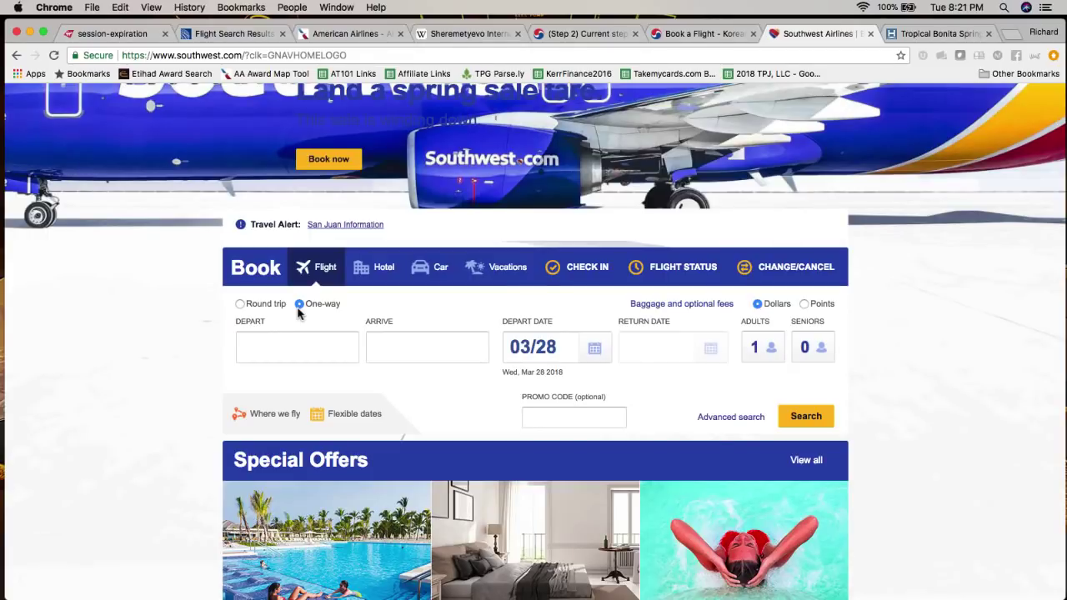
click(280, 341)
text(stl)
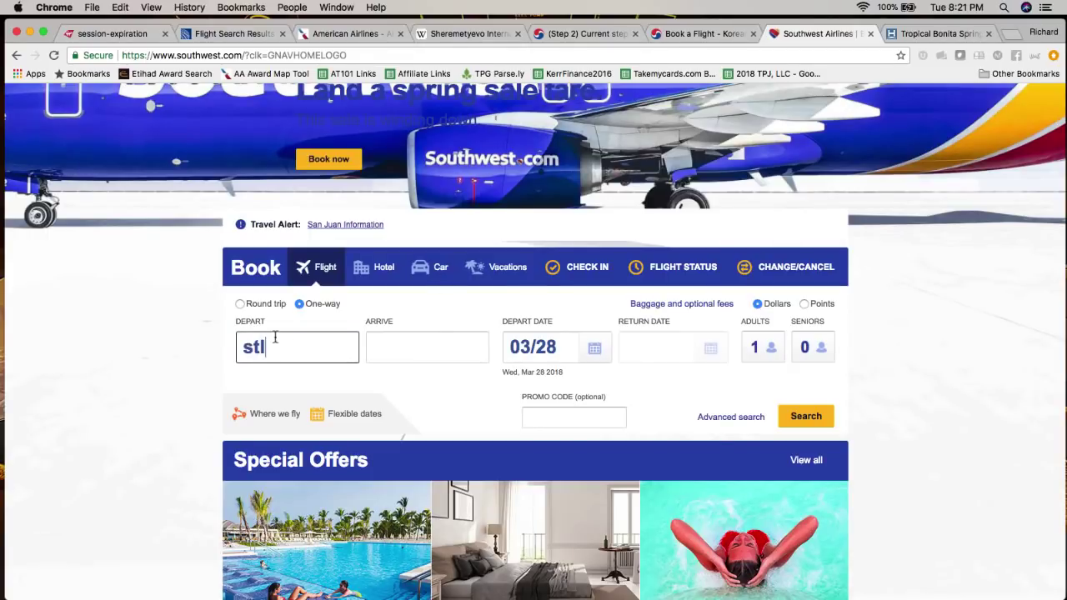
click(313, 315)
click(396, 344)
text(mbj)
click(442, 311)
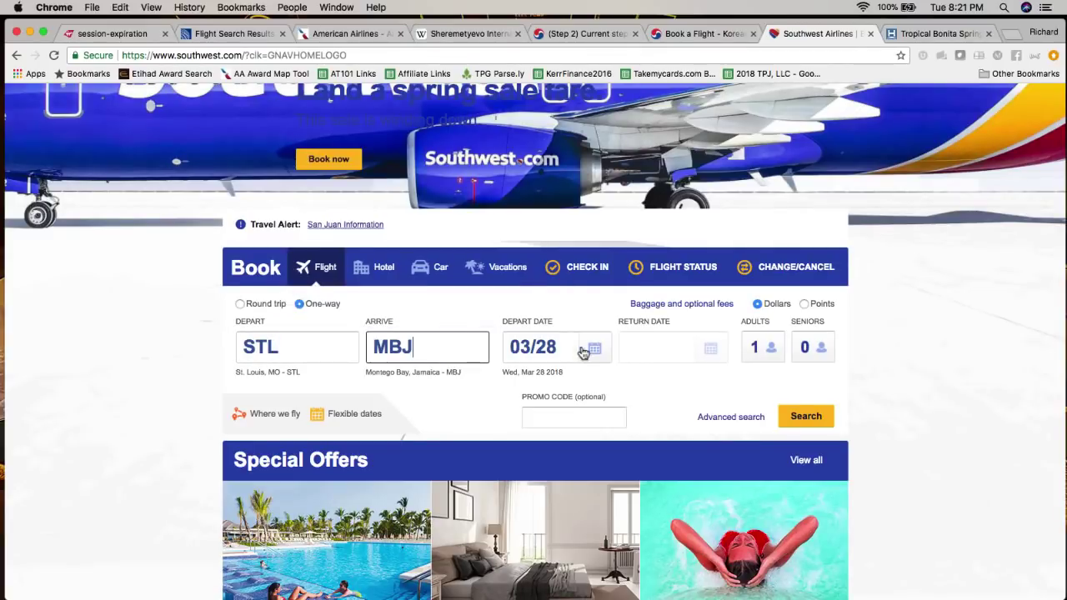
- Set the Southwest departure date to July 27, 2018
click(593, 351)
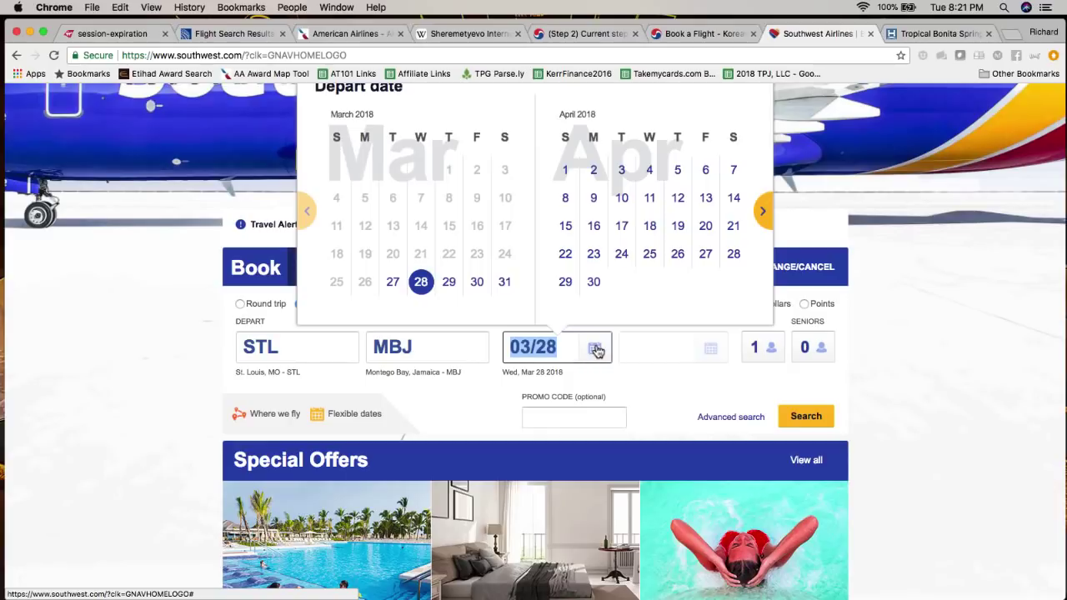
click(760, 212)
click(761, 212)
click(760, 212)
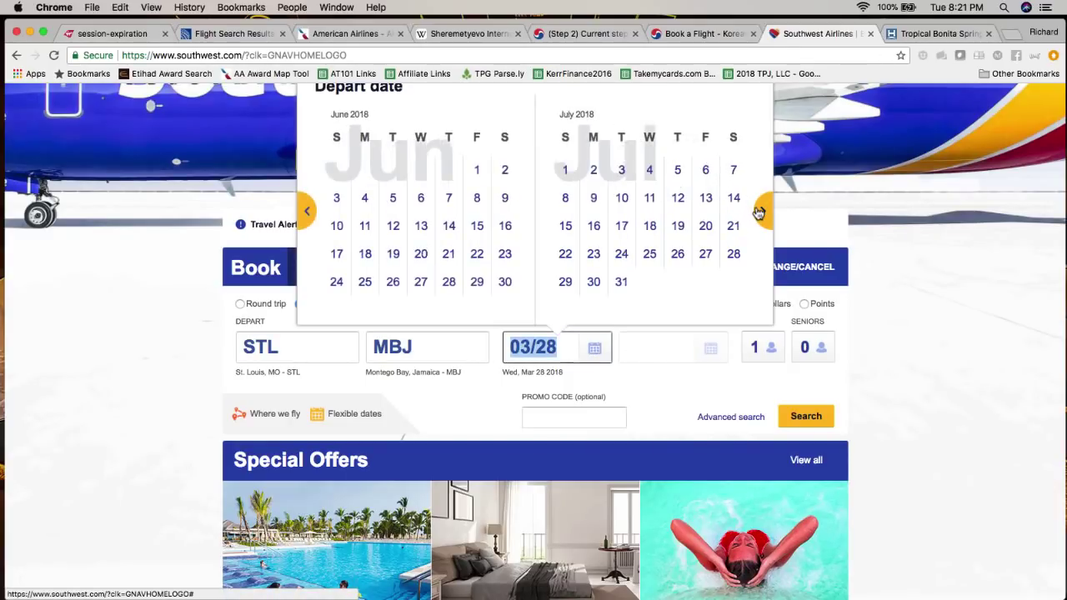
click(705, 254)
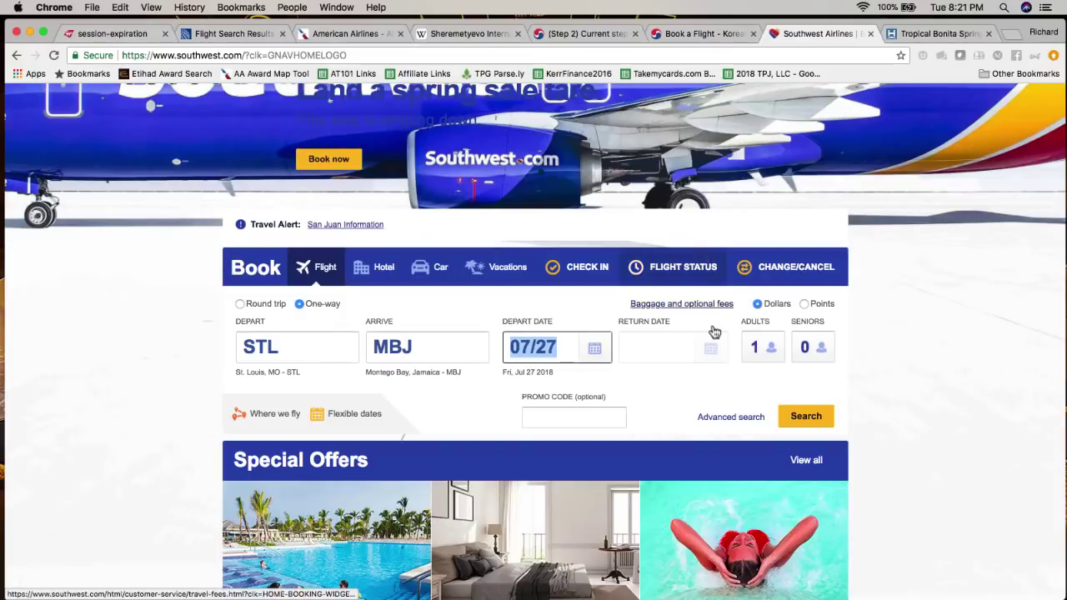
- Set the number of adults to 2 and search for the Southwest flights
click(753, 351)
click(793, 285)
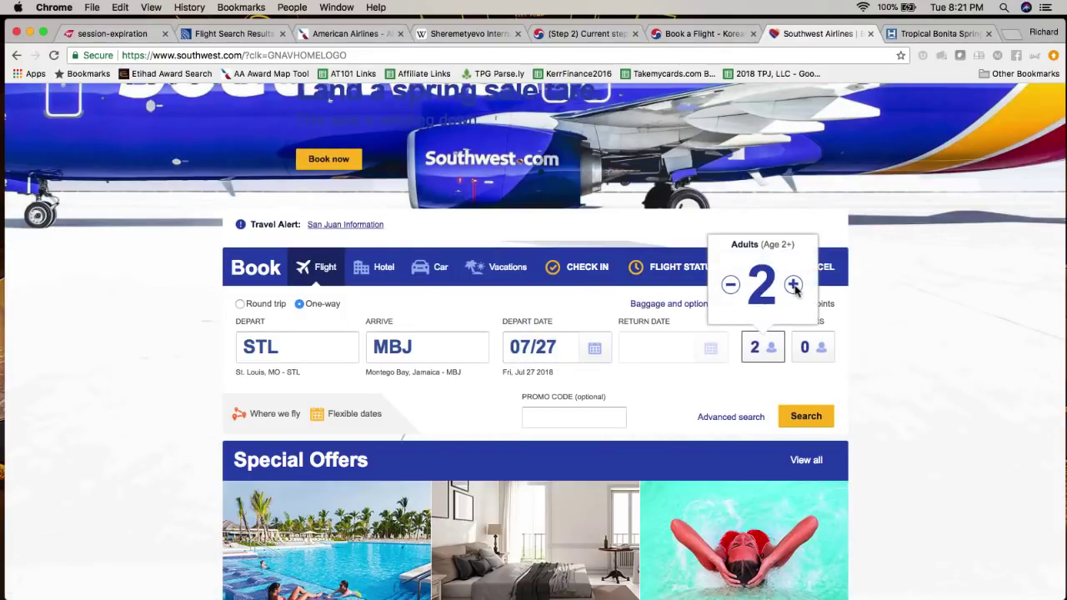
click(799, 419)
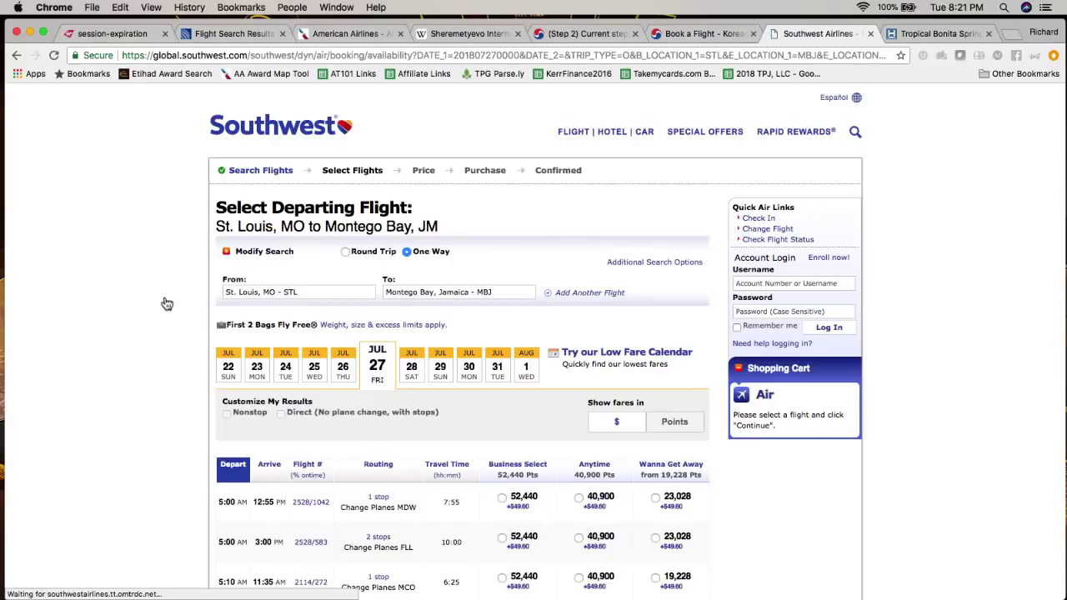
- Look over the July 27 departures and open the Low Fare Calendar to view the July fares
scroll(164, 302, down, 3)
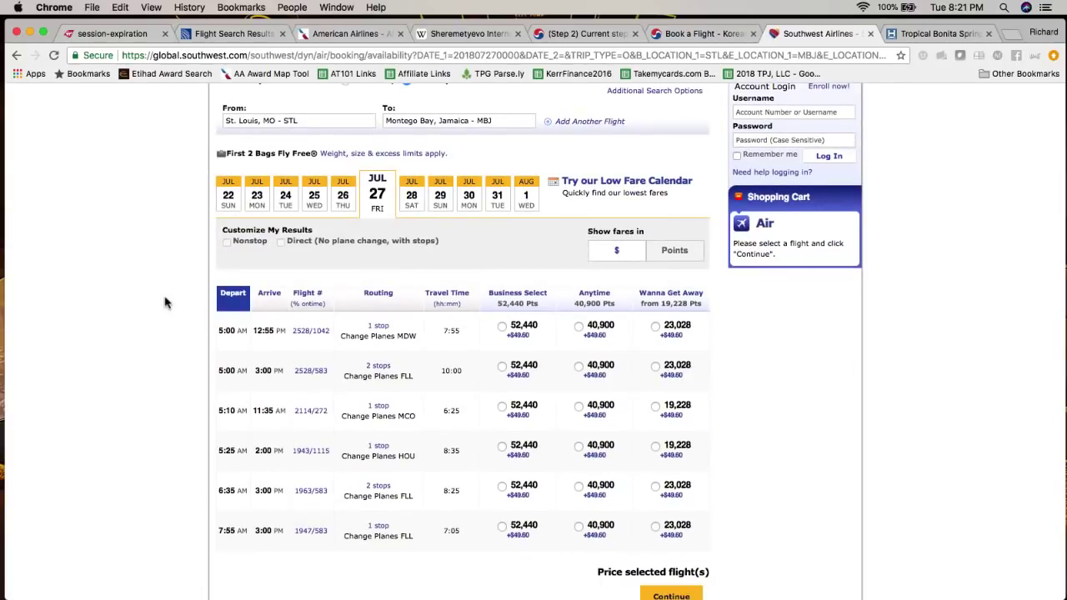
click(608, 185)
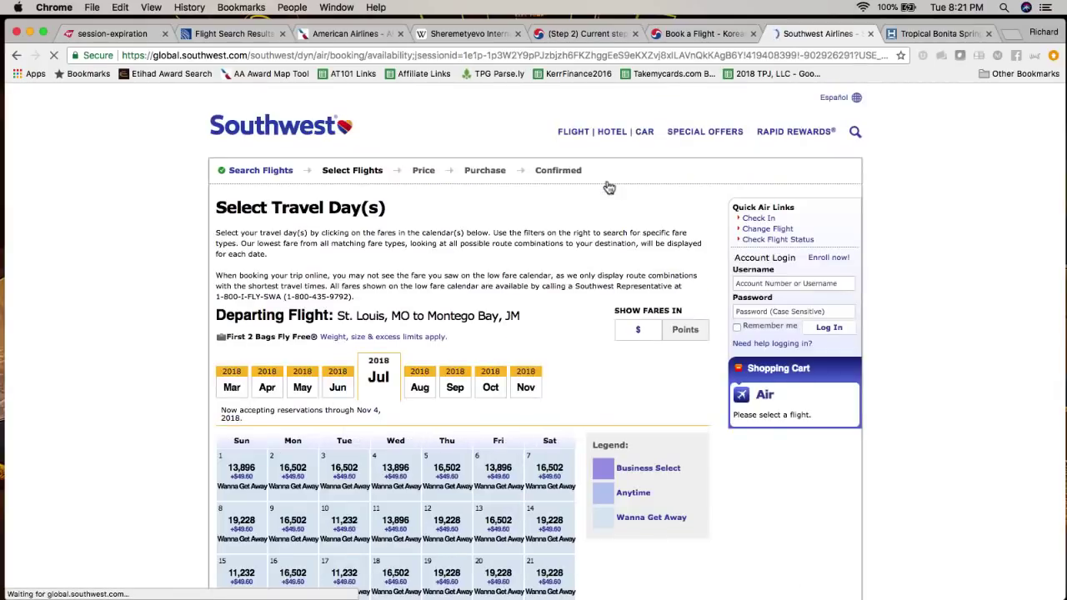
scroll(609, 187, down, 5)
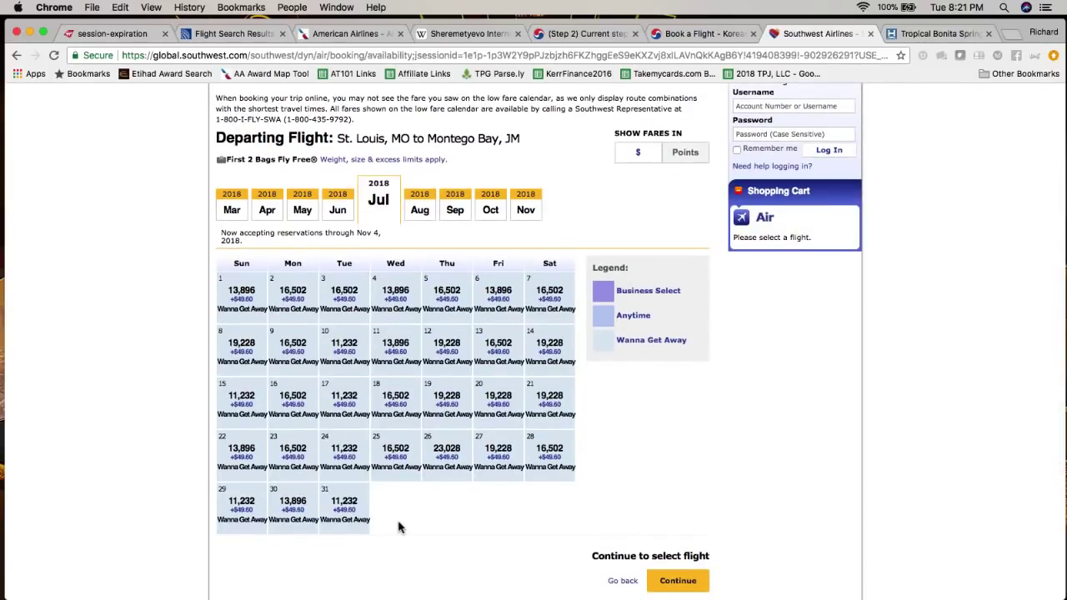
- Check the tax and fee note for July 31, select that day's Wanna Get Away fare and examine the July calendar
click(351, 515)
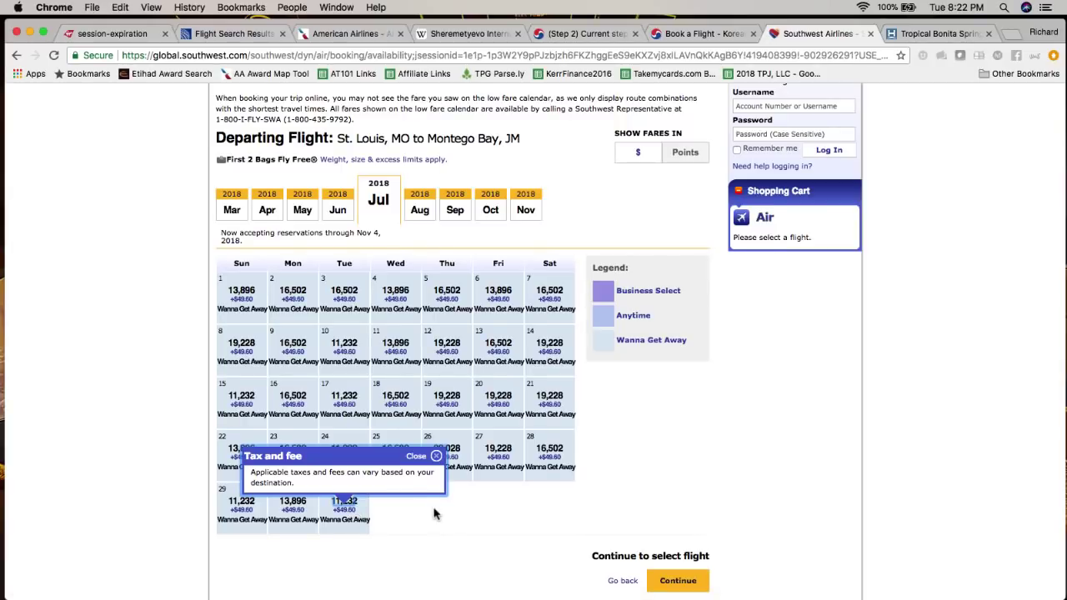
click(436, 456)
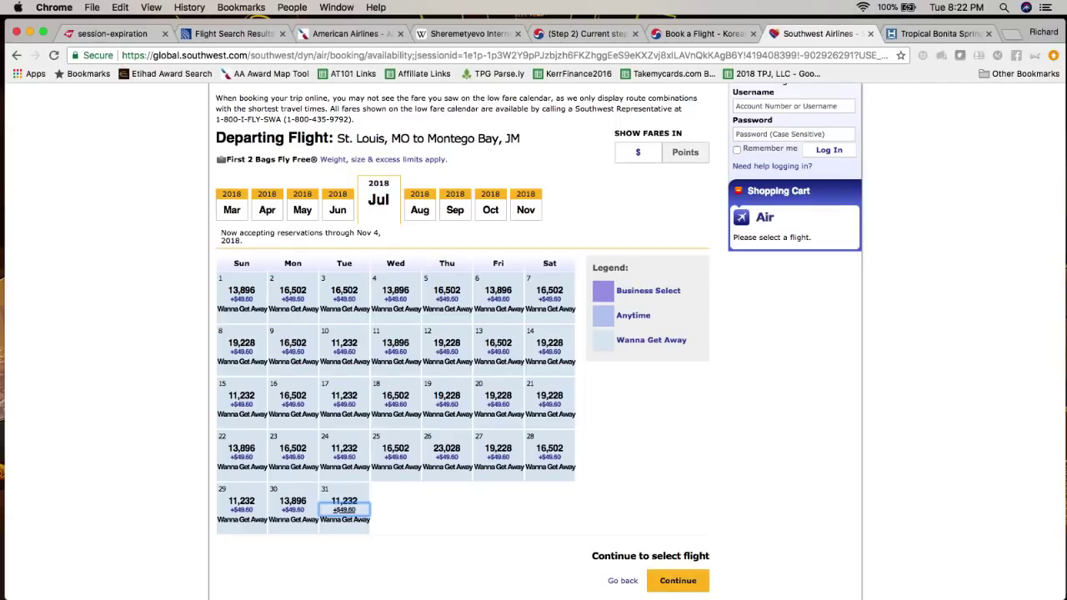
click(362, 500)
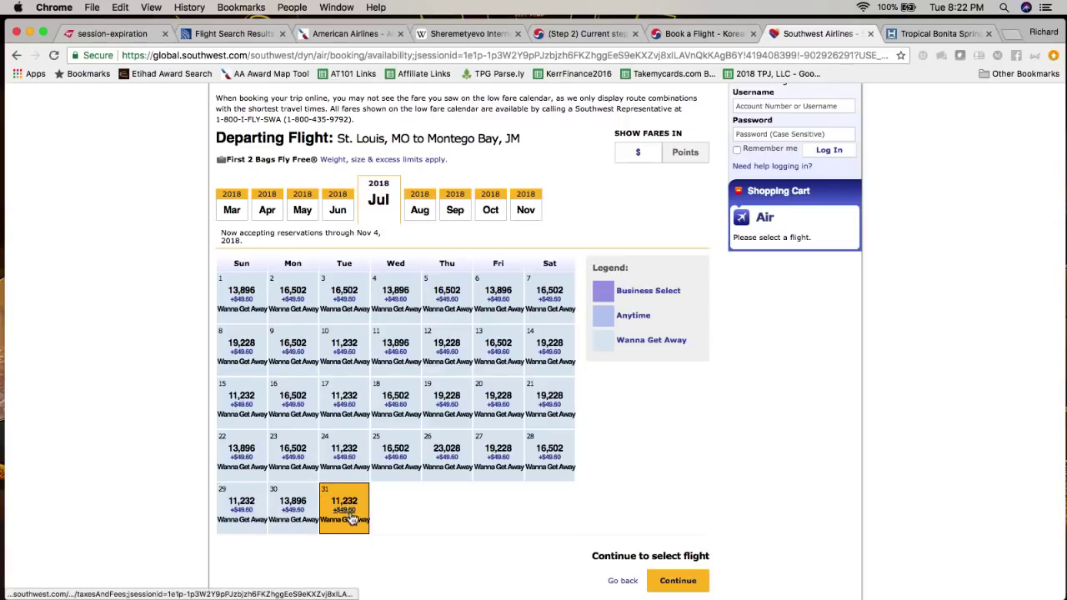
mouse_move(350, 516)
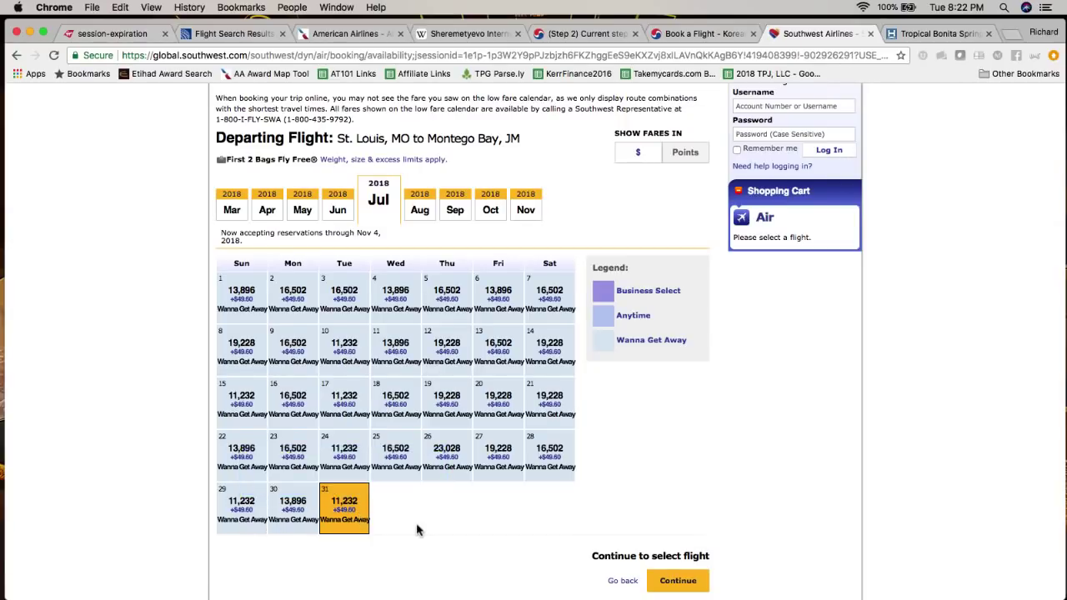
scroll(512, 382, up, 2)
scroll(512, 382, down, 6)
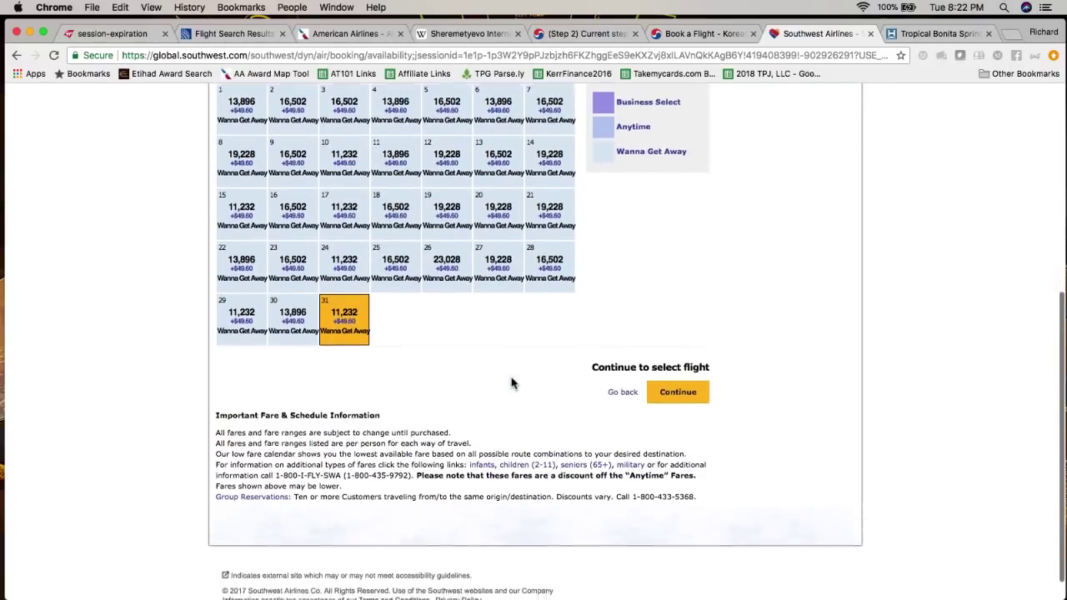
scroll(512, 382, up, 10)
scroll(511, 382, down, 5)
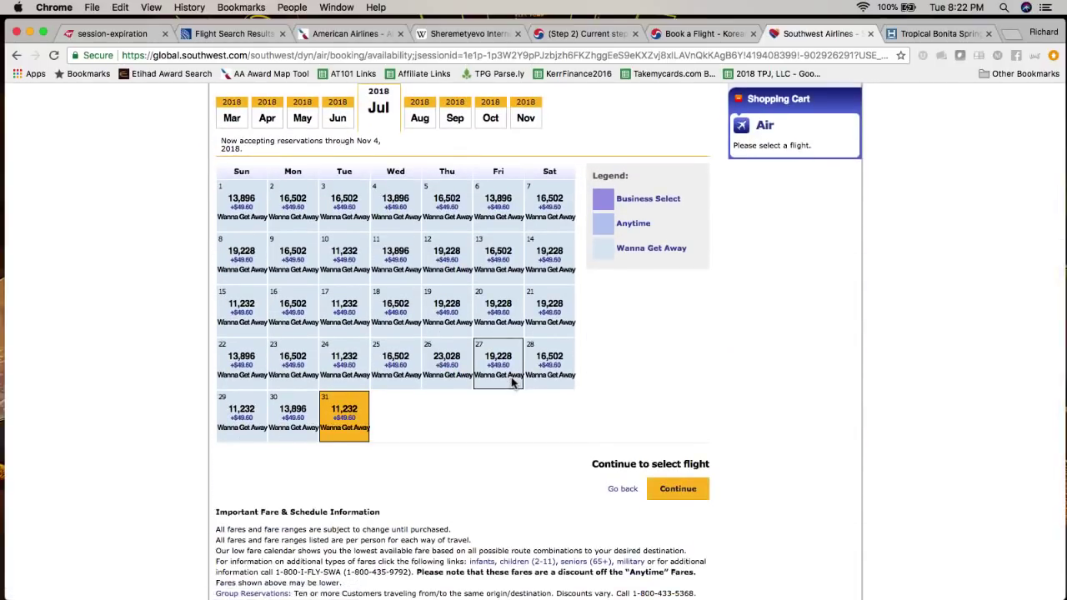
scroll(512, 382, up, 4)
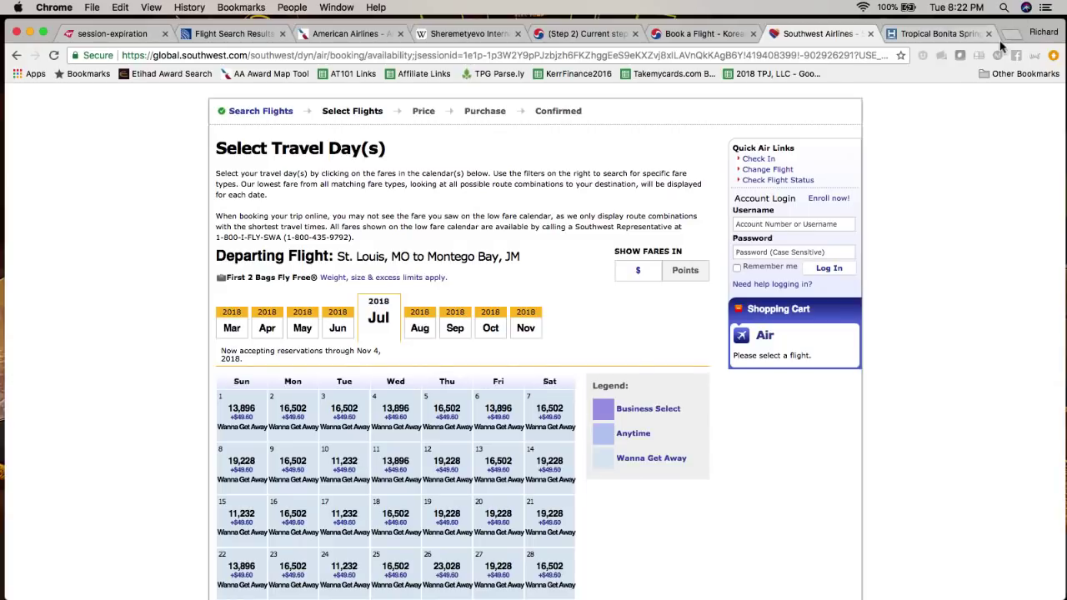
- Switch to the Hyatt page, search the web for All Nippon Airways from there and open ANA's United States website
click(941, 35)
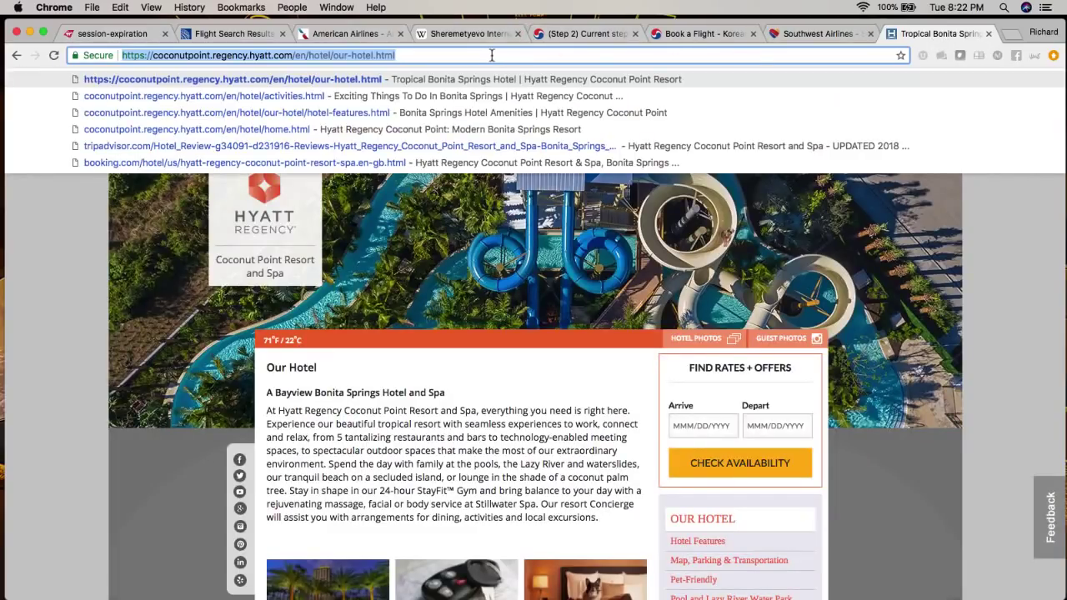
text(ana)
key(BackSpace)
key(BackSpace)
key(BackSpace)
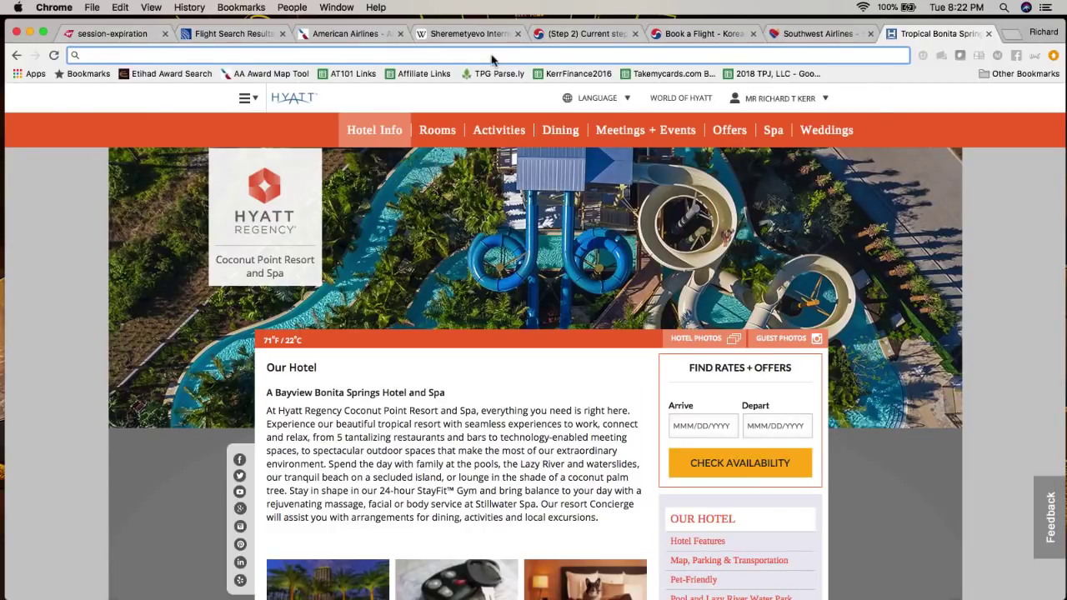
text(all nippon airw)
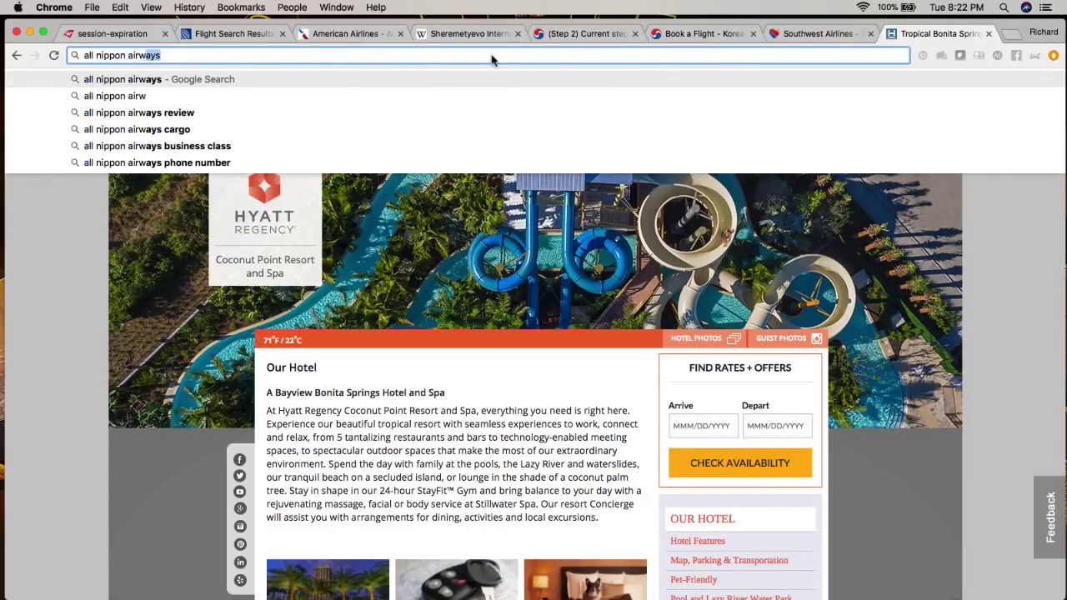
text(yas)
key(Return)
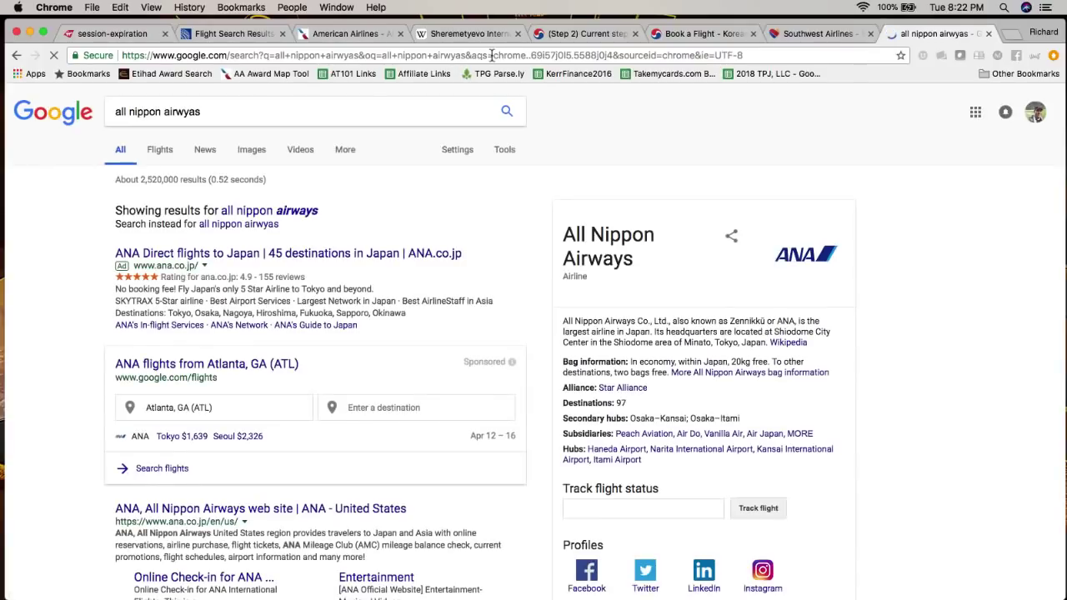
scroll(33, 342, down, 3)
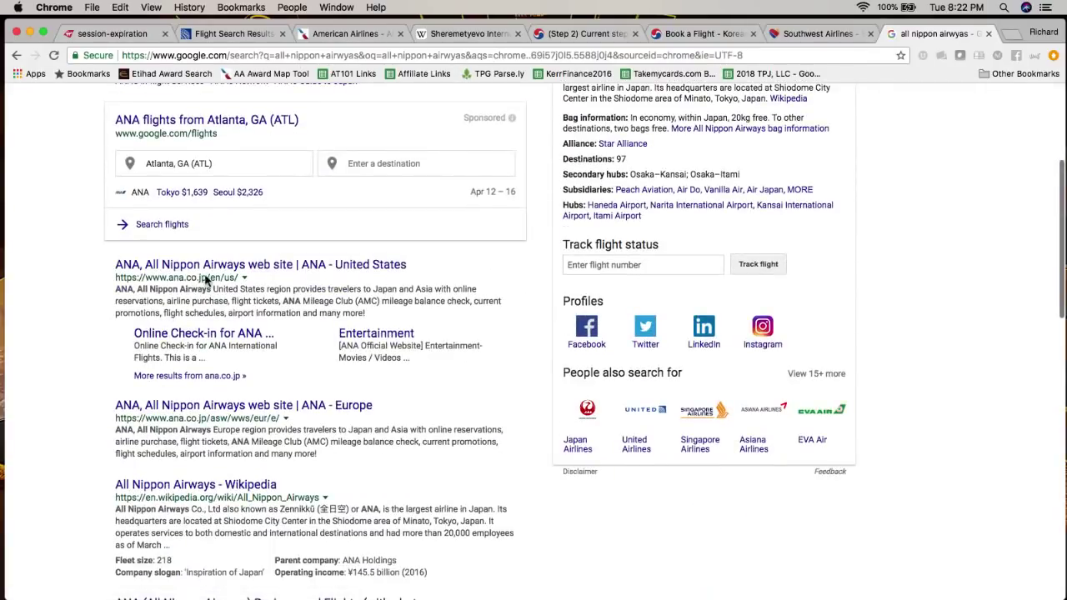
click(230, 267)
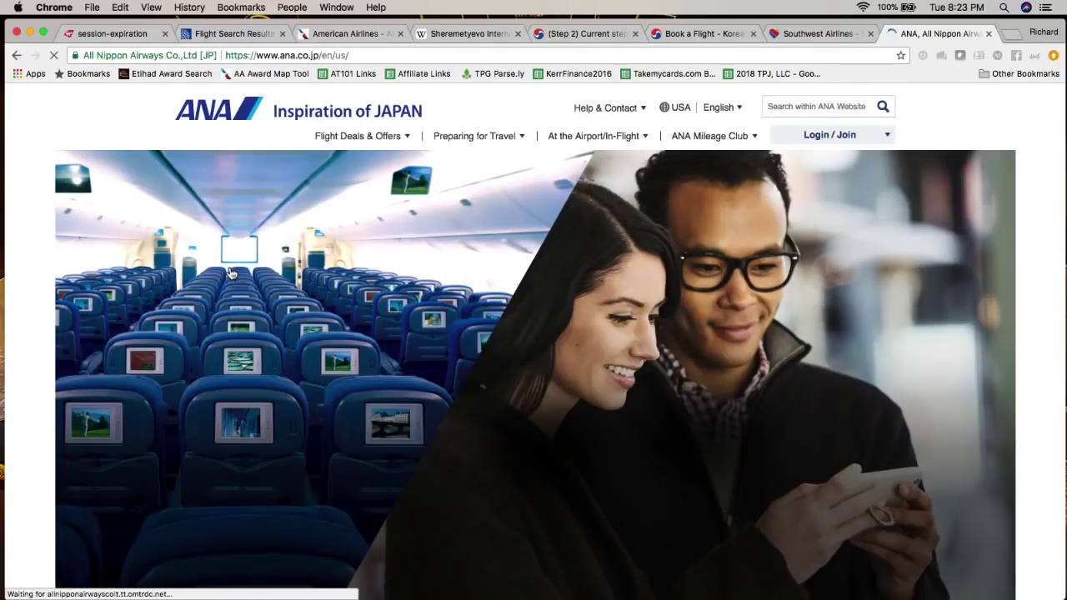
- Open the Award Booking flight search on the ANA website, going through the member login
click(750, 137)
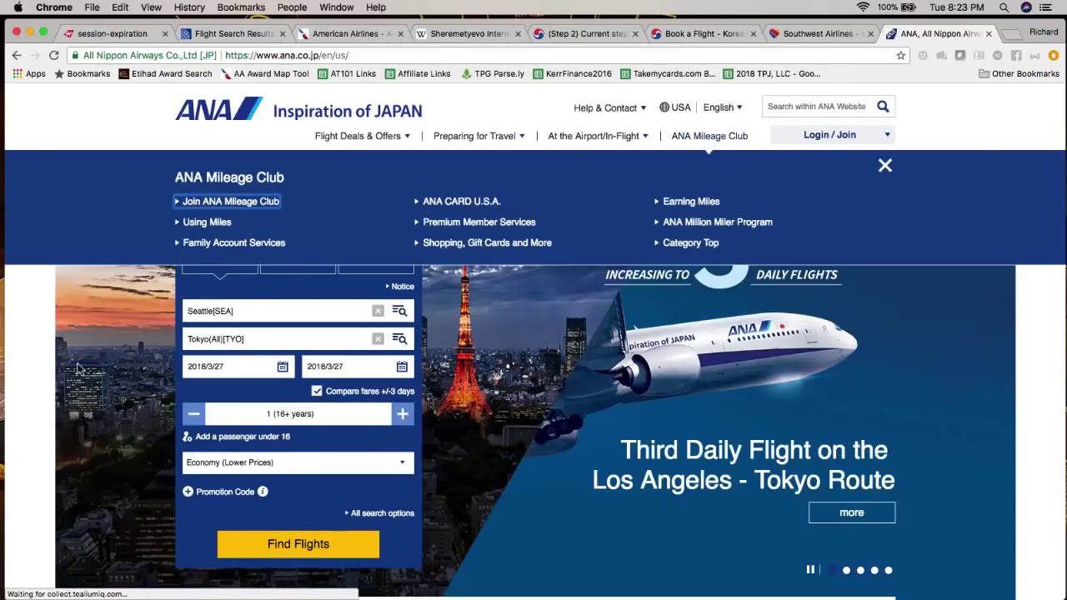
key(Escape)
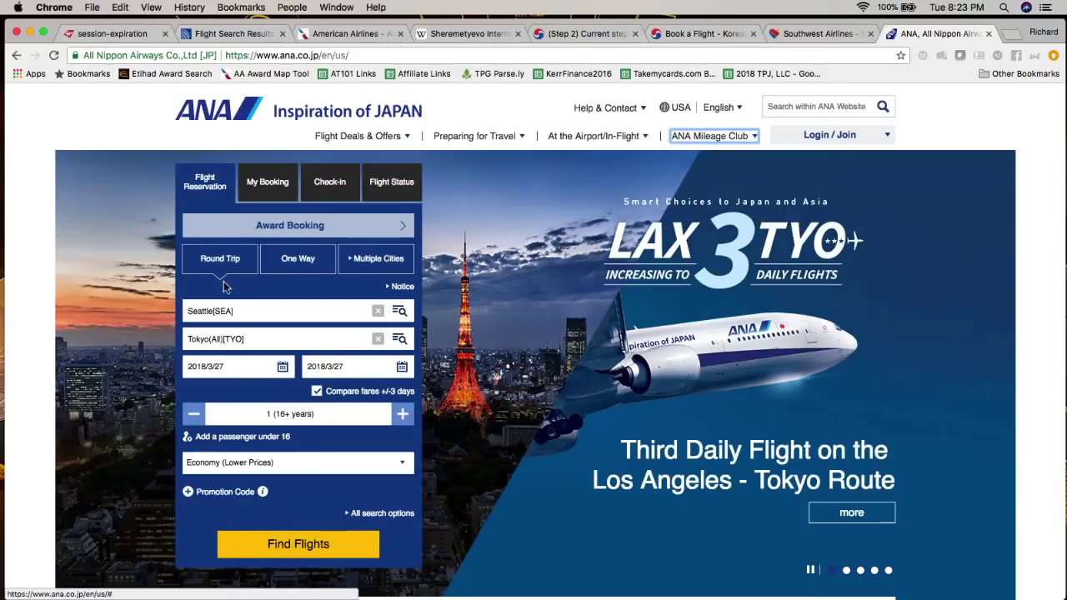
click(337, 236)
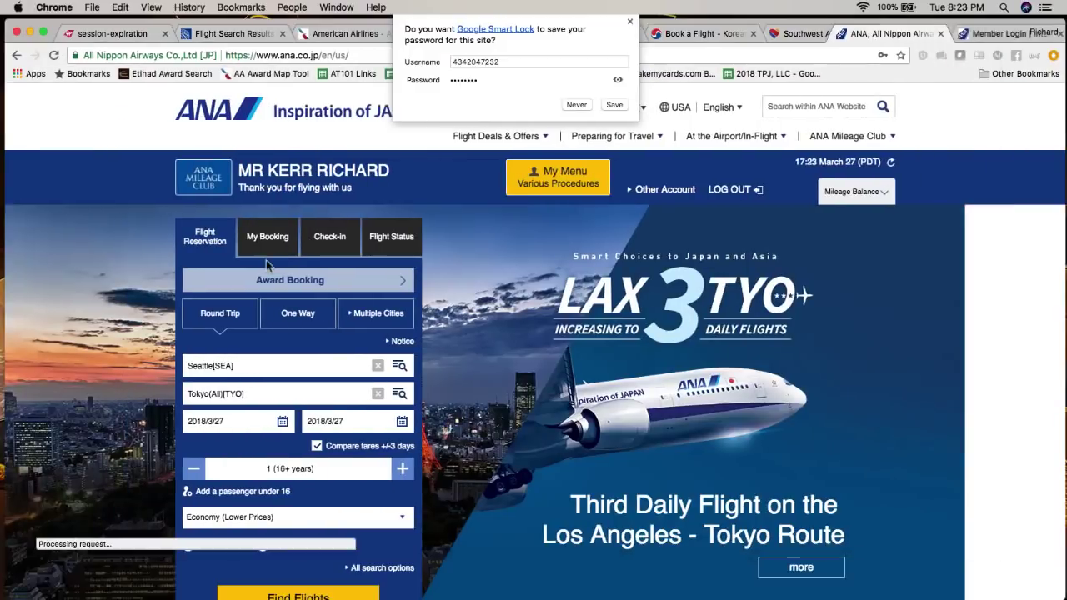
click(299, 282)
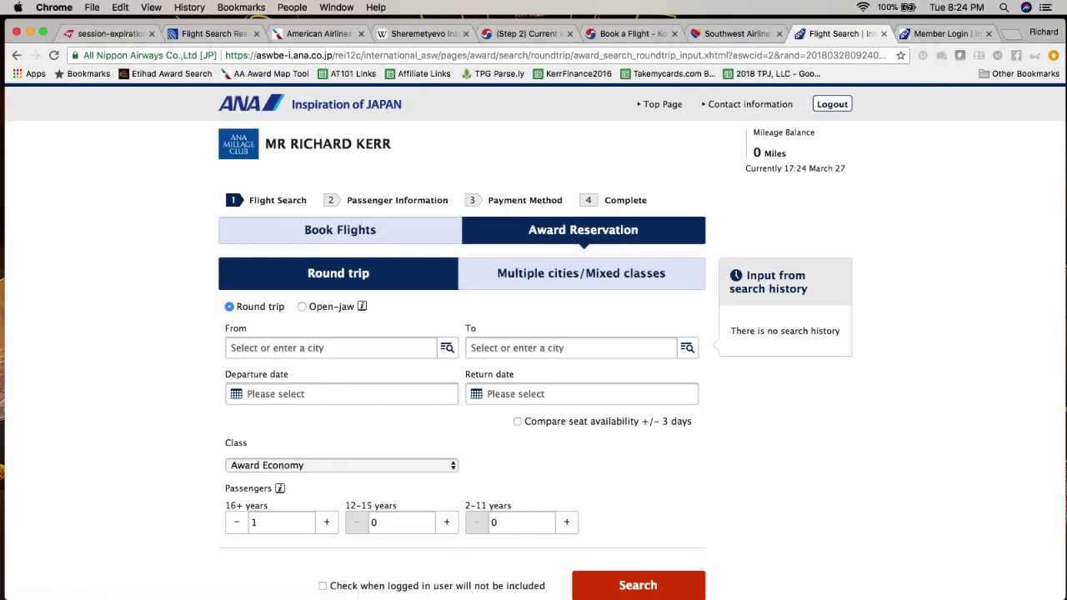
- Set the round-trip ANA award route from Houston to Tokyo (Narita)
scroll(411, 425, down, 3)
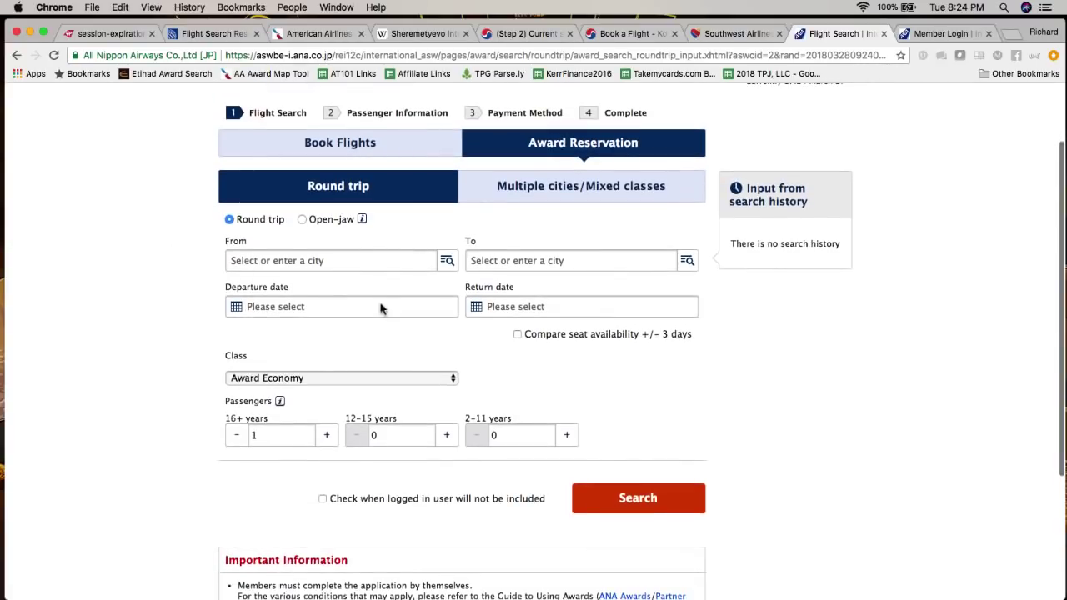
click(365, 267)
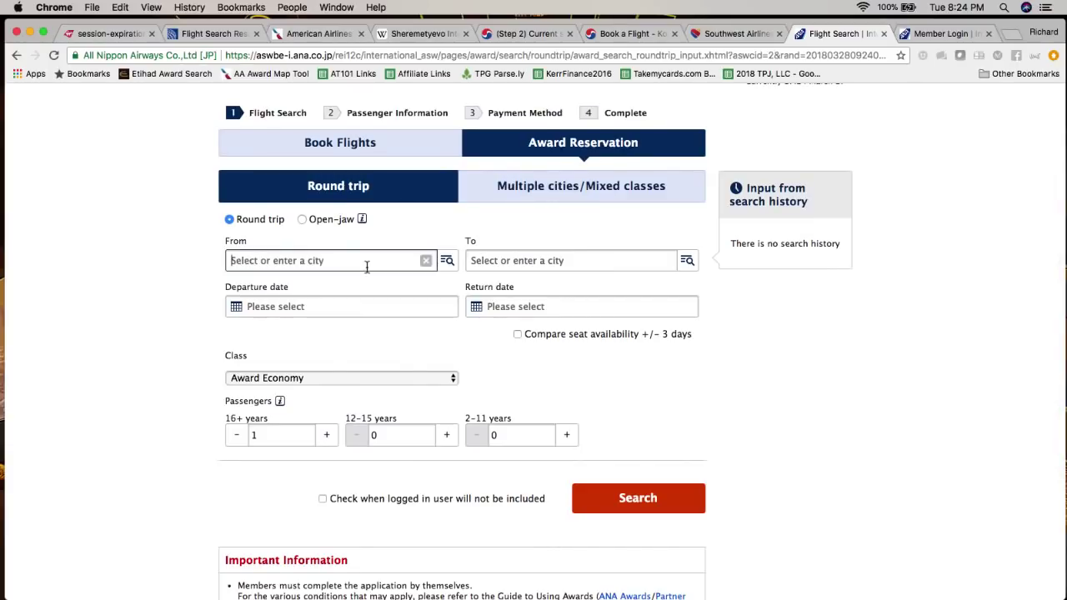
text(hou)
click(357, 284)
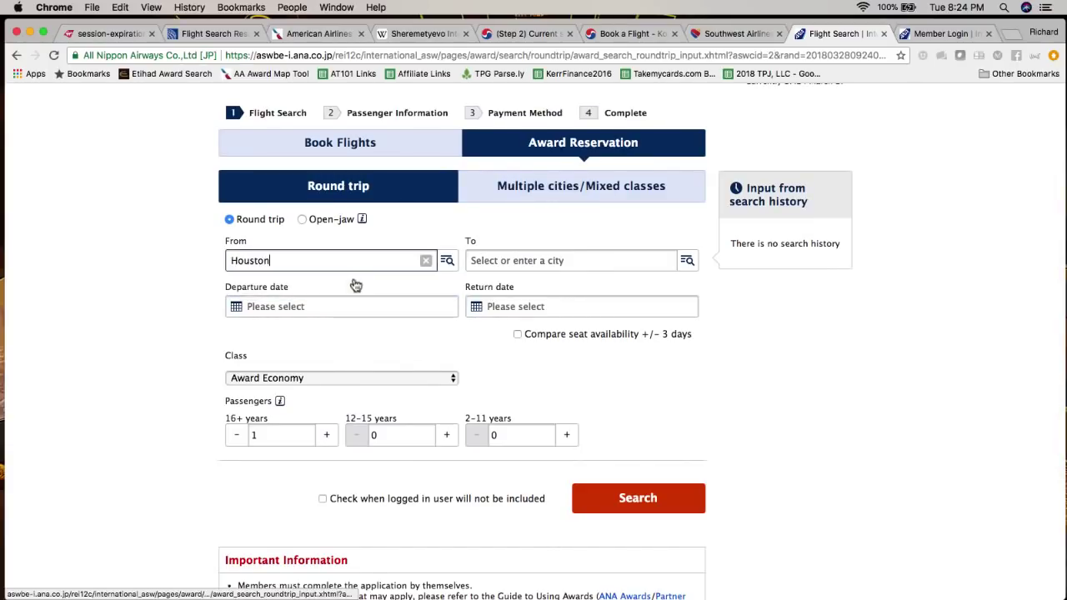
click(534, 260)
text(nrt)
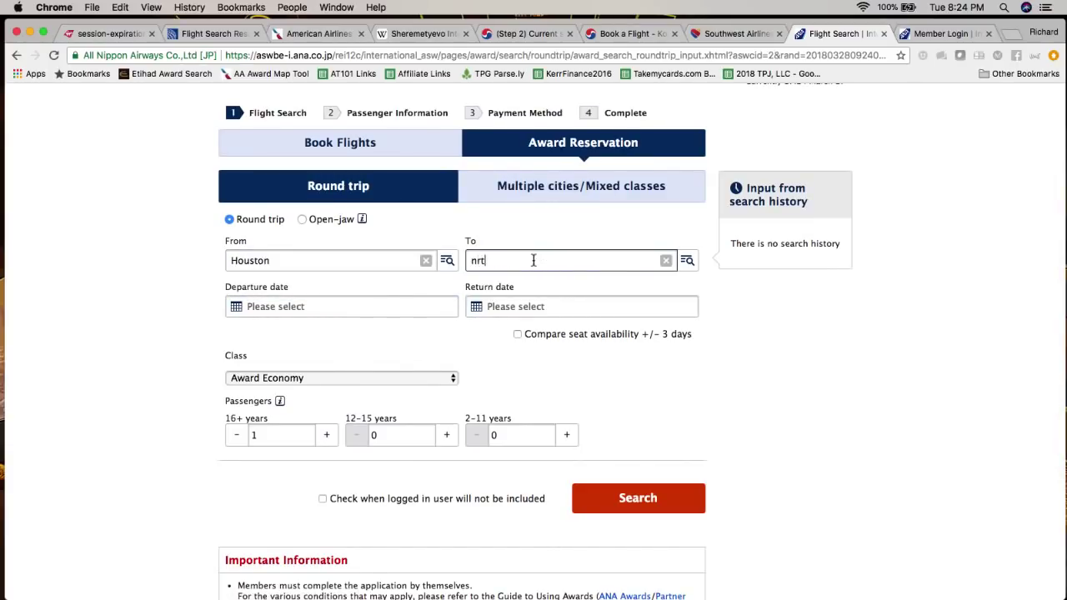
click(540, 285)
- Set the departure date to 09/04/2018 and the return date to 09/11/2018 for the award search
click(381, 311)
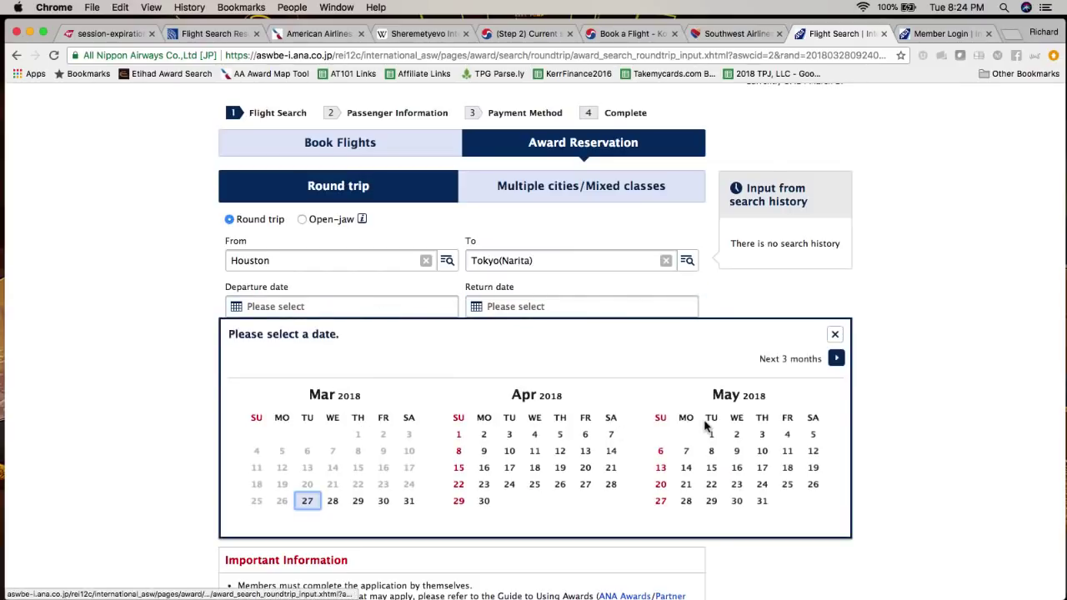
click(837, 358)
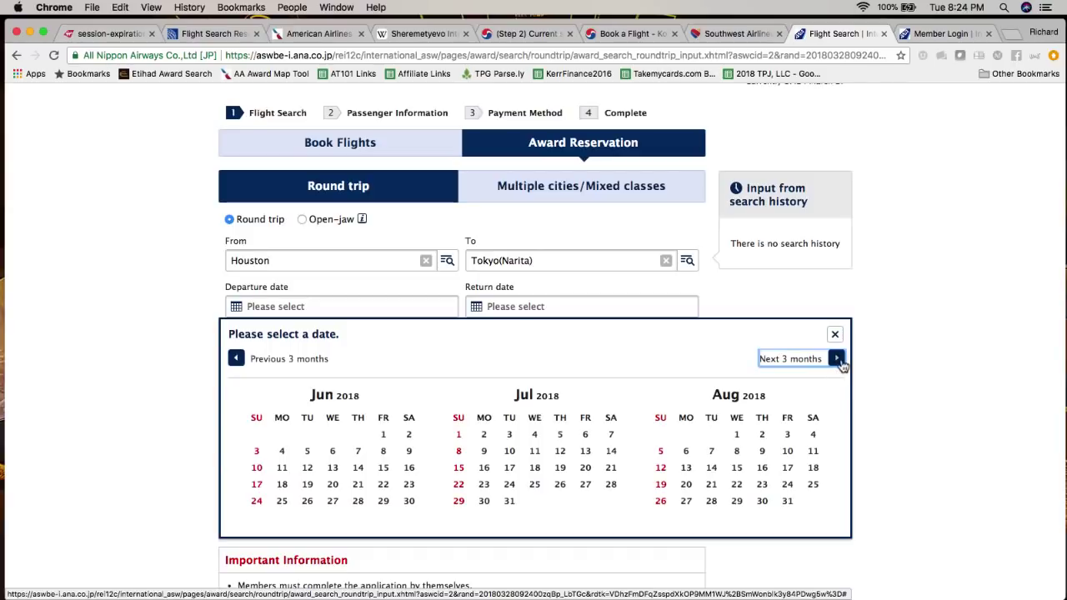
click(836, 358)
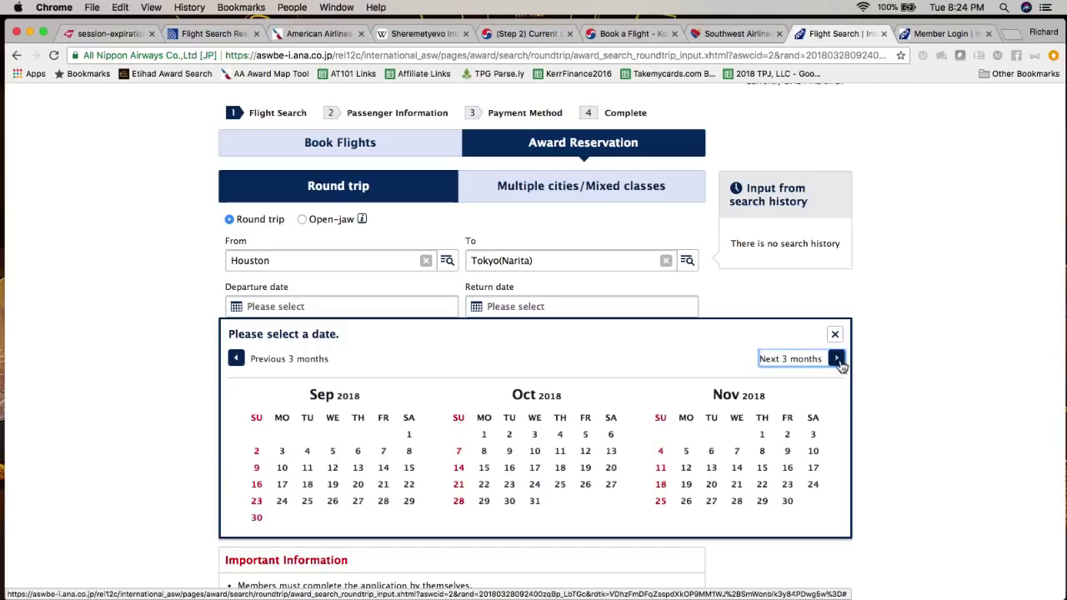
click(307, 451)
click(494, 315)
click(307, 469)
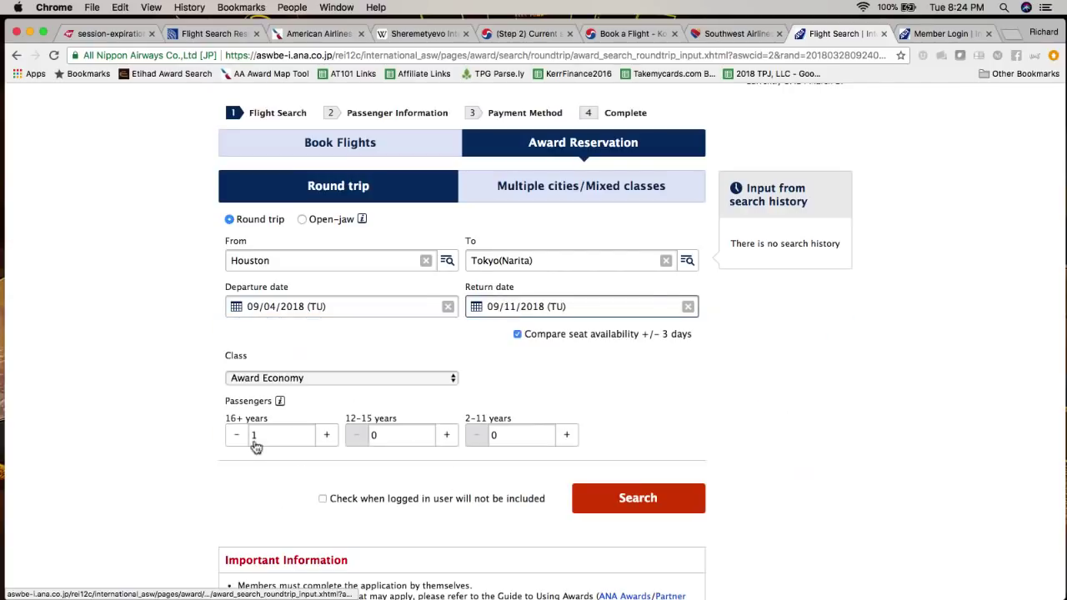
- Search the route in Award Business class and continue to the itinerary results for Sep 4 and Sep 11
click(251, 380)
click(249, 391)
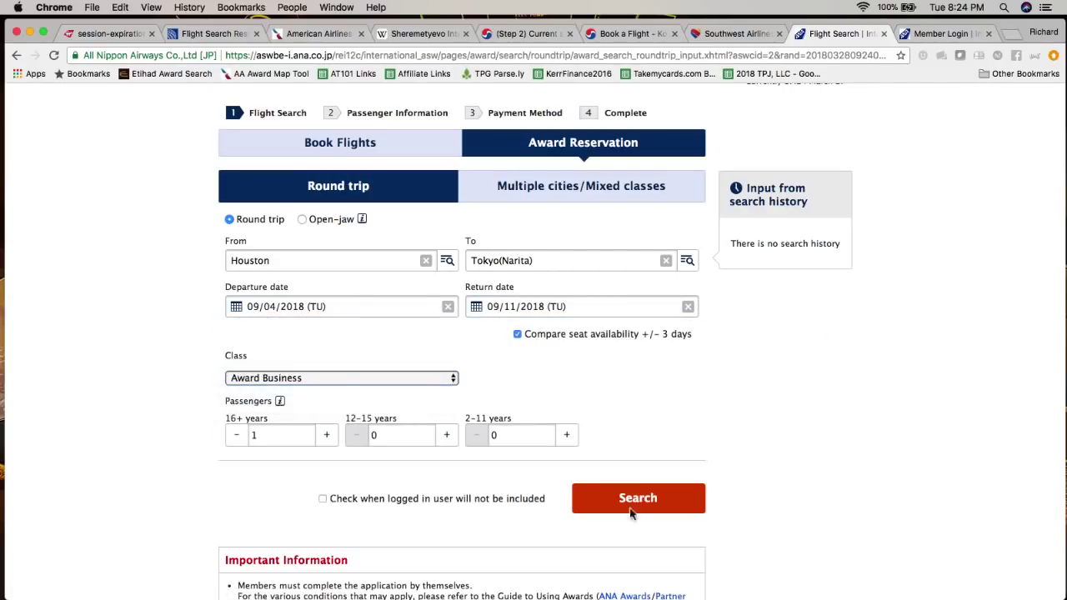
click(637, 500)
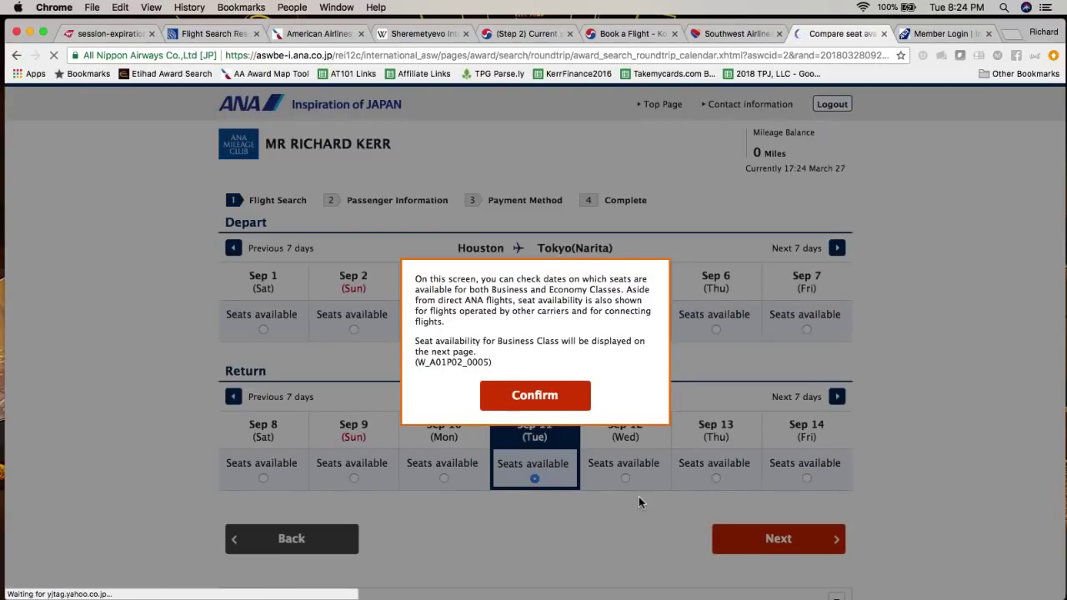
click(533, 381)
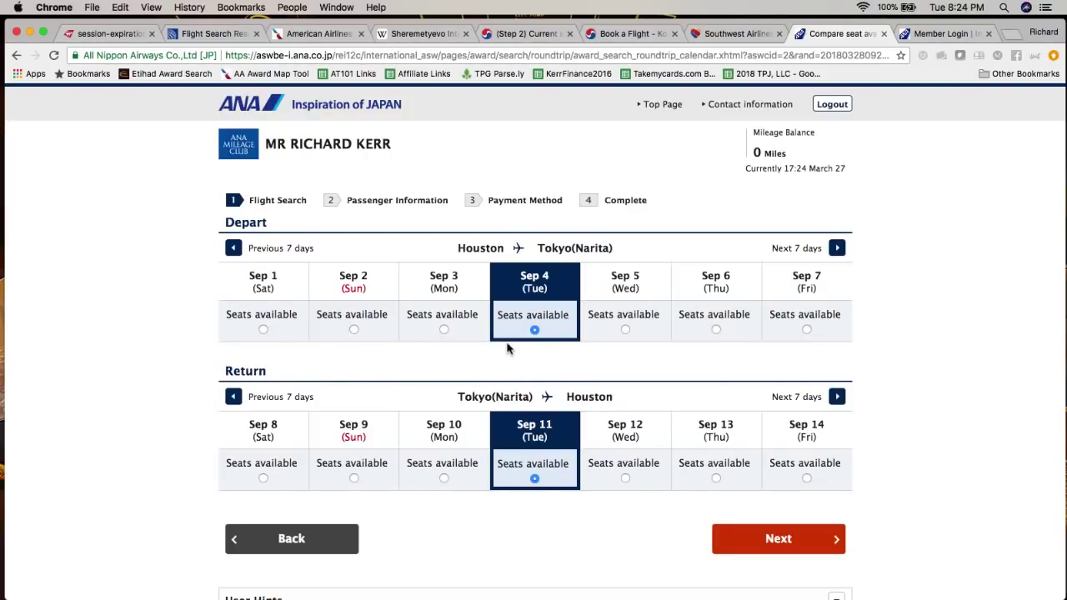
click(767, 538)
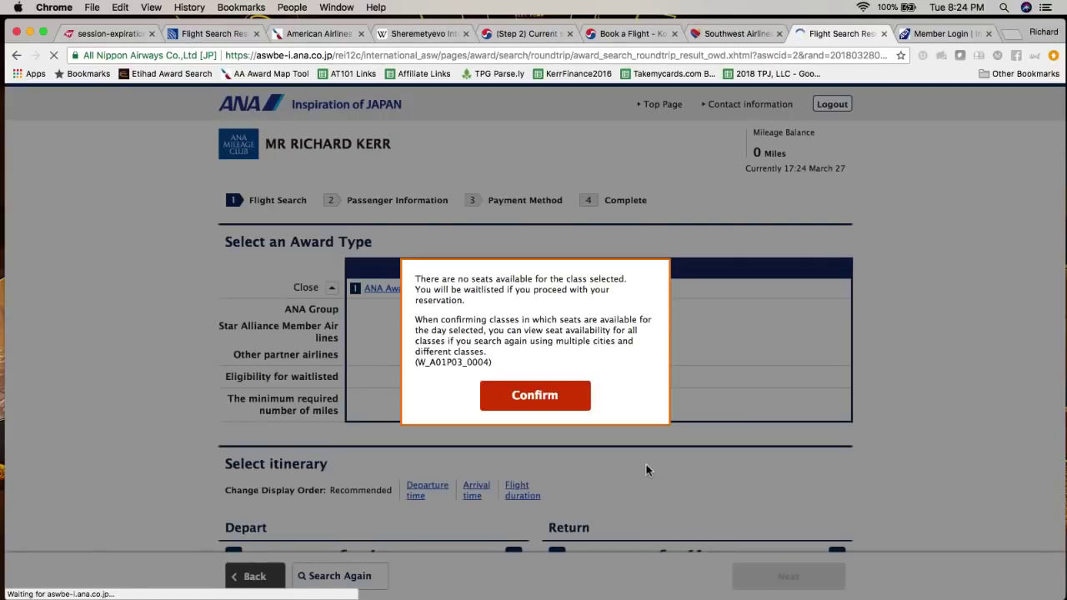
click(549, 395)
- Examine the award type table, the outbound and return flights' availability and the required mileage for the Sep 4 and Sep 11 itinerary
scroll(548, 401, down, 5)
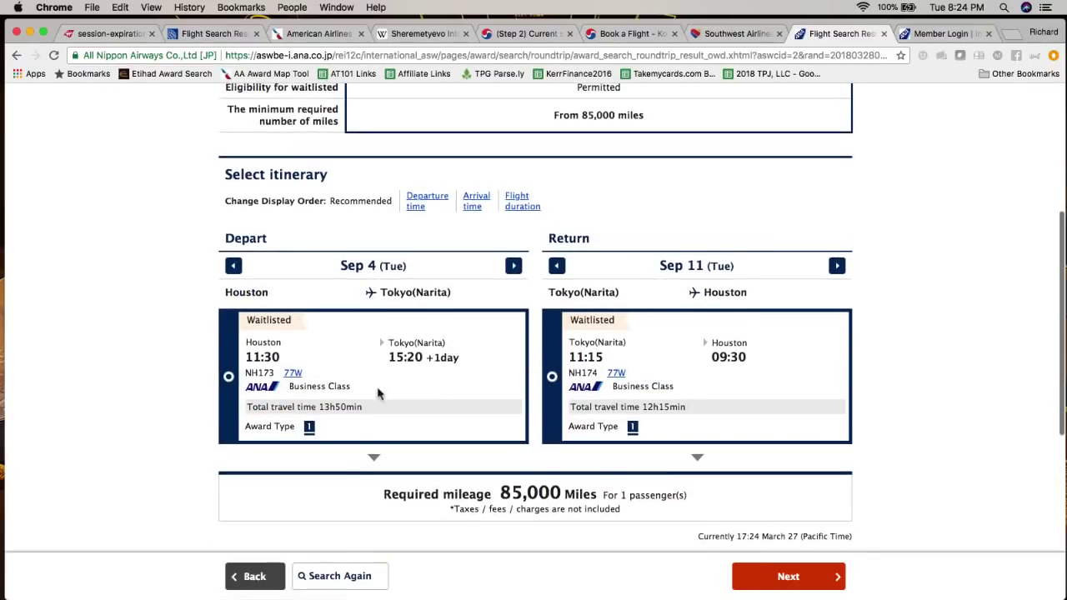
scroll(400, 438, down, 4)
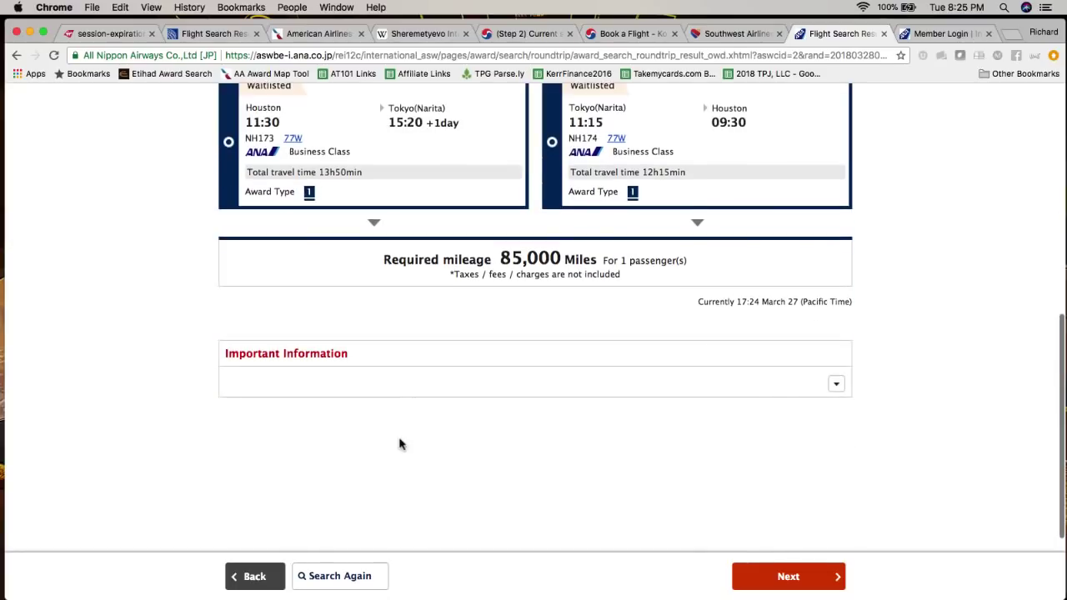
scroll(400, 443, up, 5)
scroll(400, 445, down, 2)
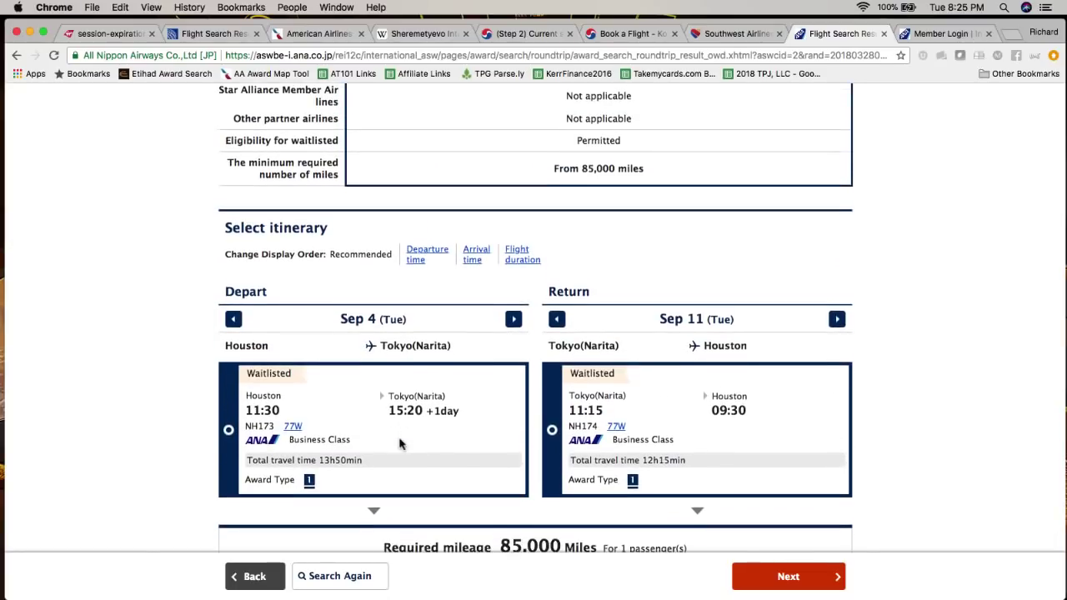
scroll(399, 445, up, 1)
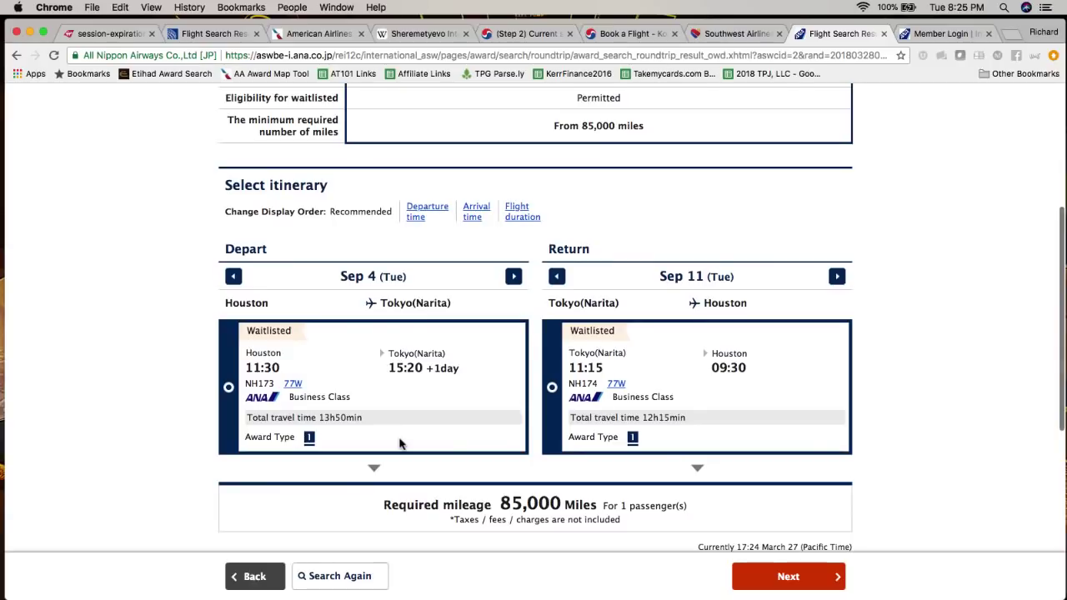
scroll(400, 444, up, 1)
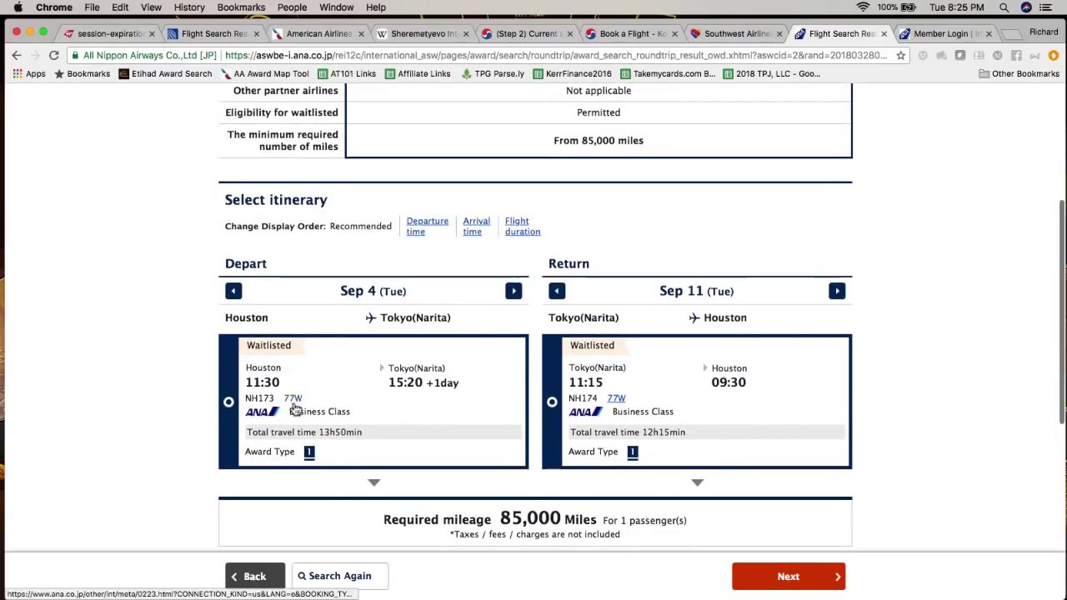
scroll(421, 374, up, 1)
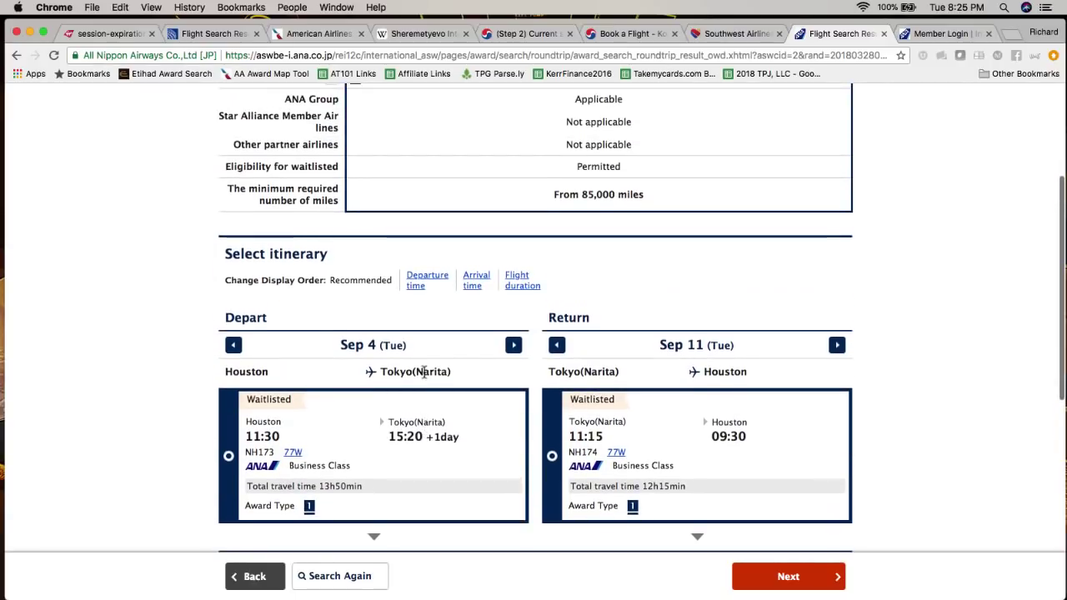
scroll(424, 374, down, 4)
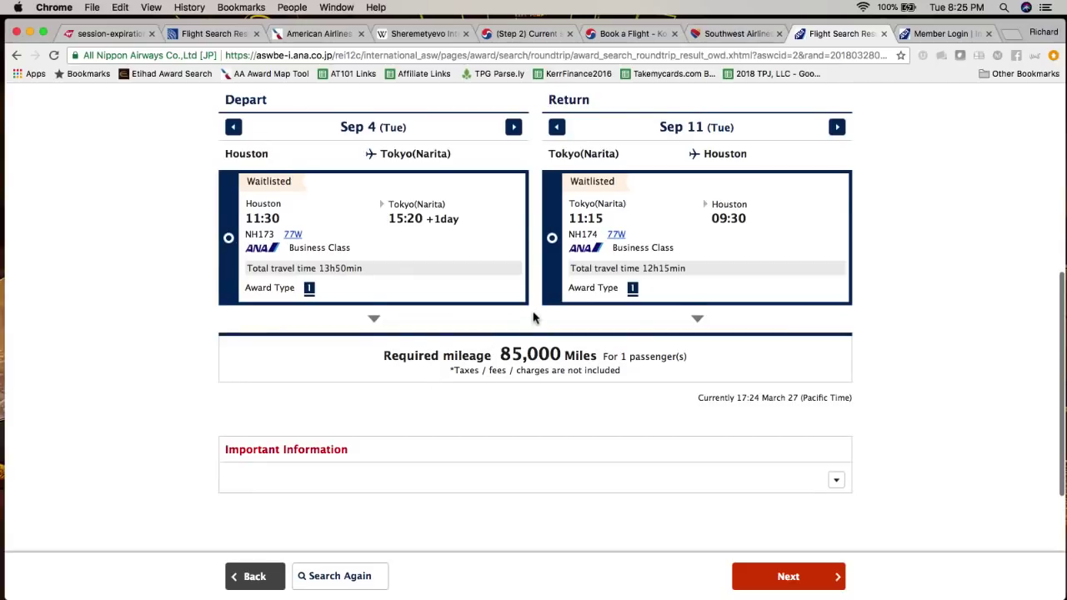
scroll(533, 317, up, 10)
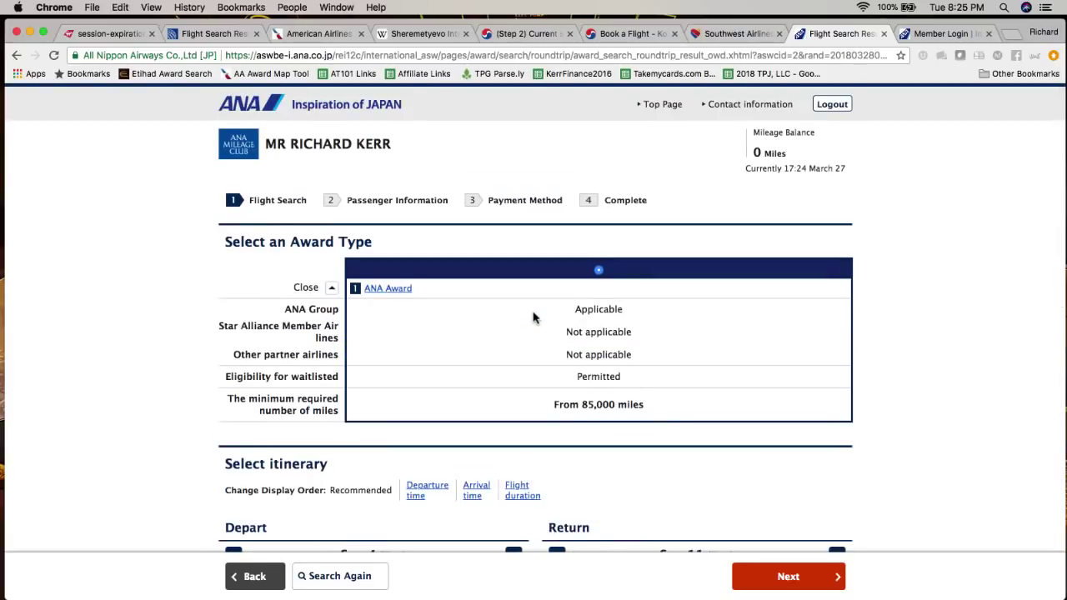
scroll(533, 317, down, 7)
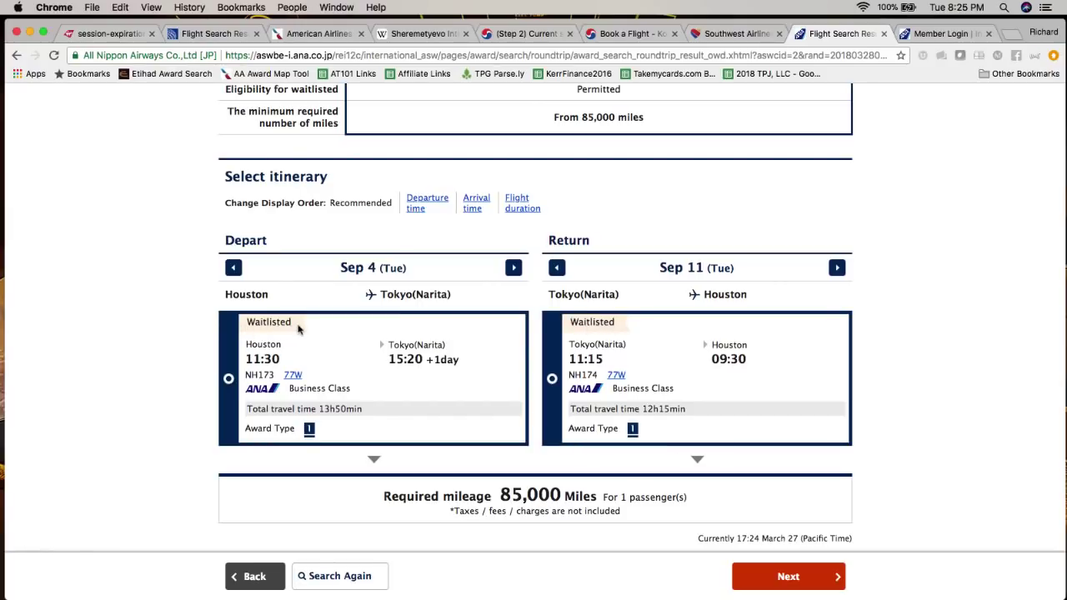
scroll(136, 376, down, 1)
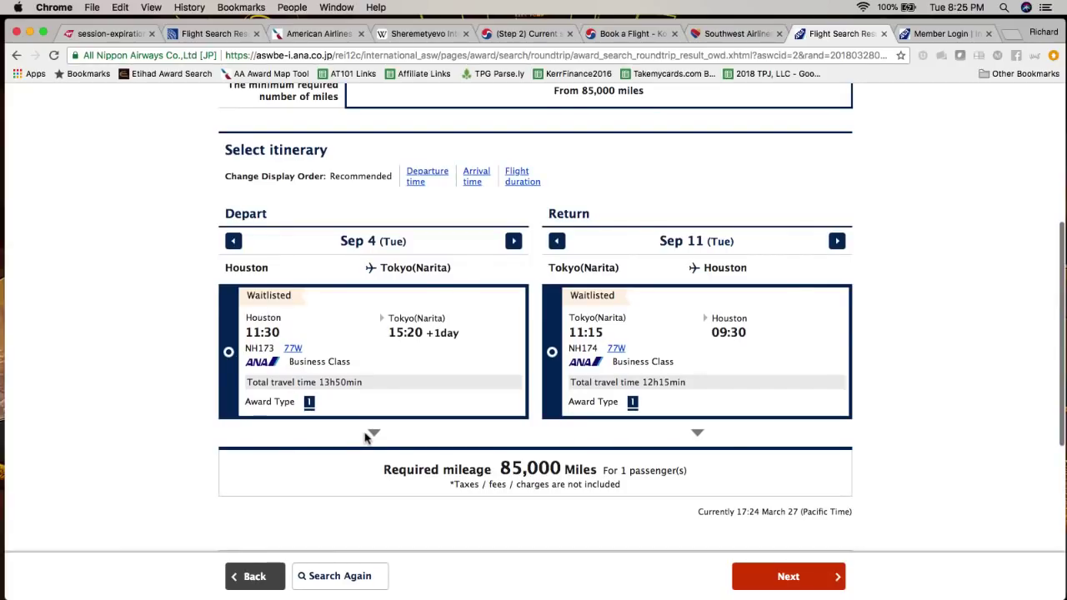
scroll(370, 436, up, 5)
- Return to the availability calendar and load the itinerary results for a Sep 3 departure and Sep 10 return
click(17, 55)
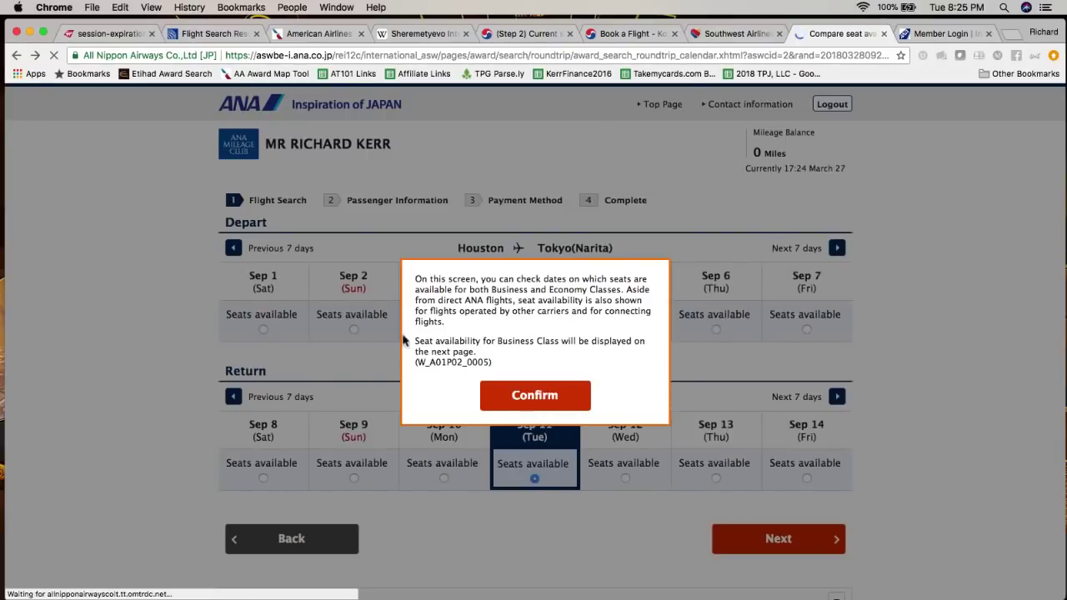
click(512, 398)
click(444, 329)
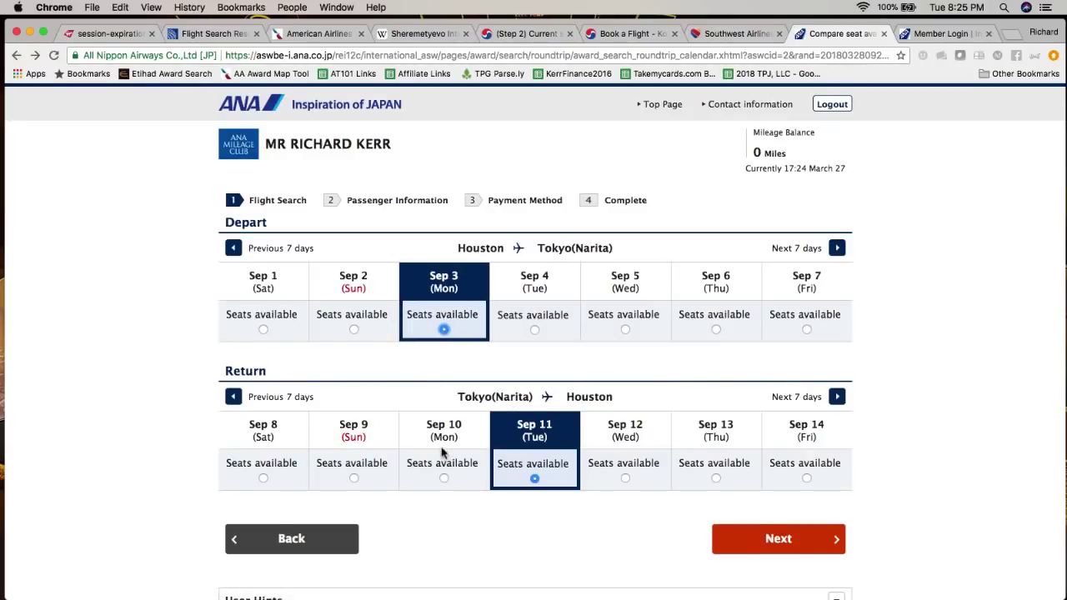
click(443, 478)
click(755, 542)
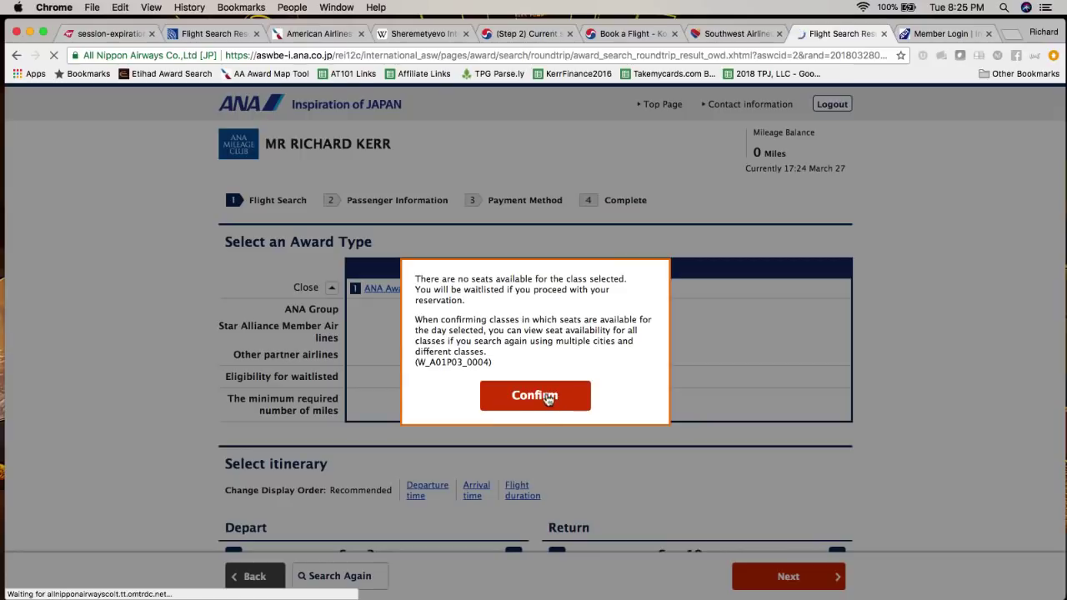
click(545, 399)
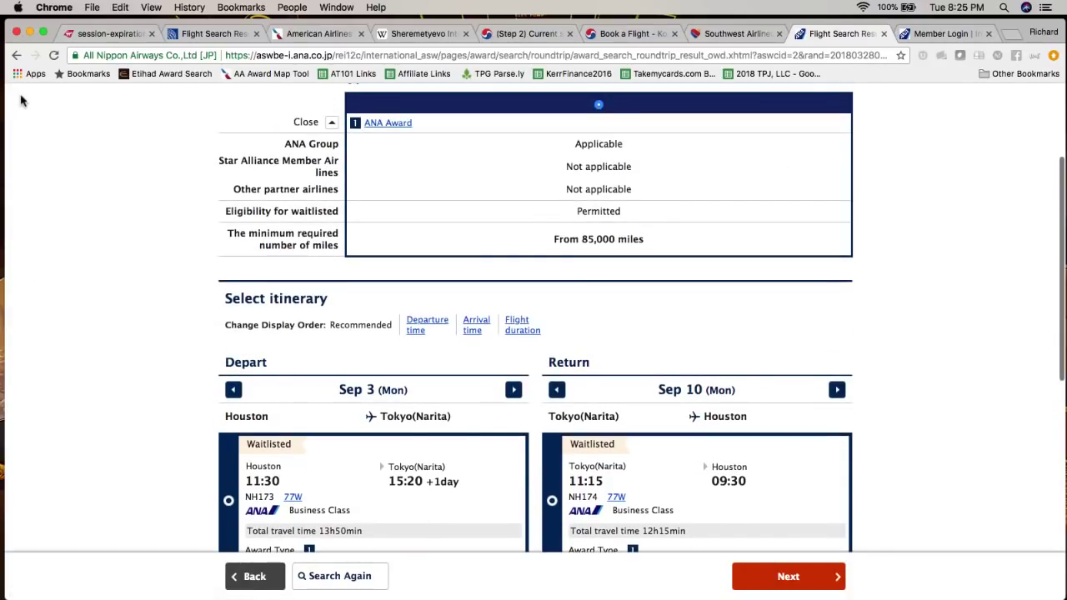
- Review the Sep 3 and Sep 10 itinerary, highlighting its required mileage and the note on taxes, fees and charges
scroll(191, 226, up, 2)
scroll(187, 223, down, 1)
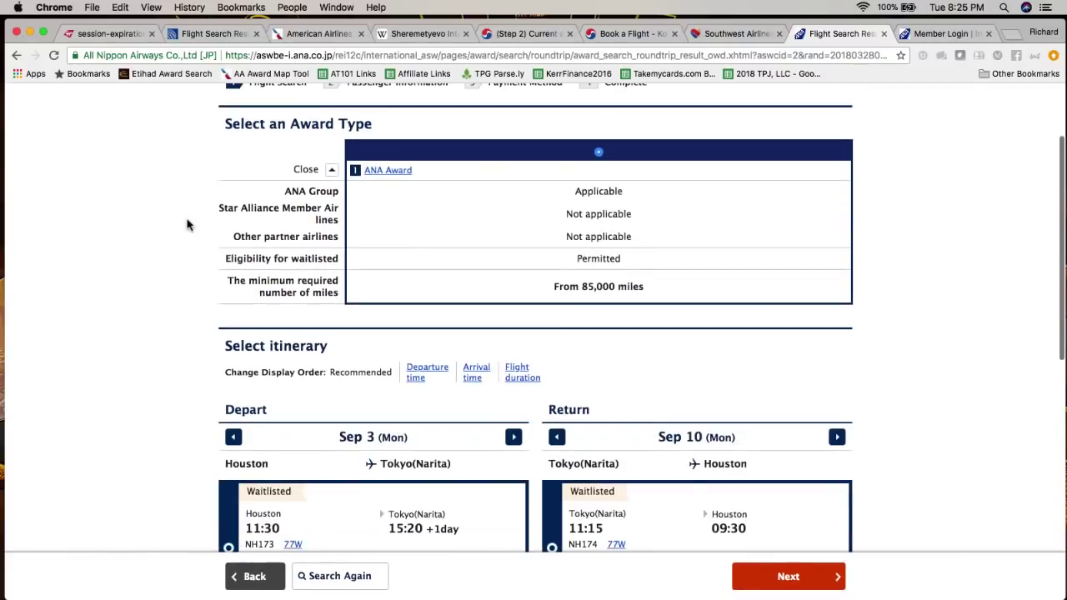
scroll(125, 231, down, 5)
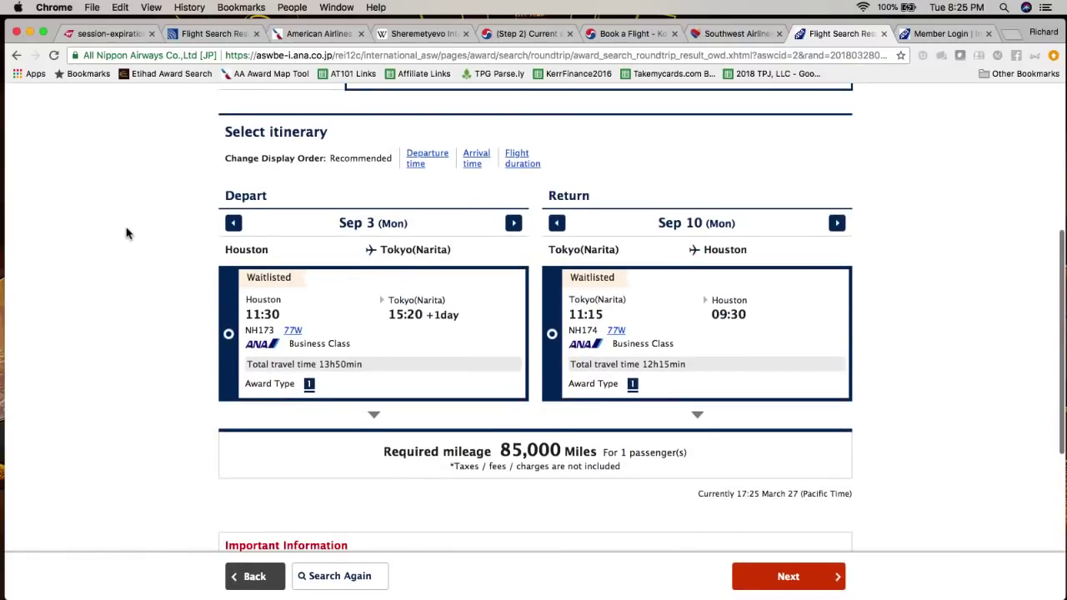
scroll(125, 233, down, 2)
drag(386, 349, 604, 381)
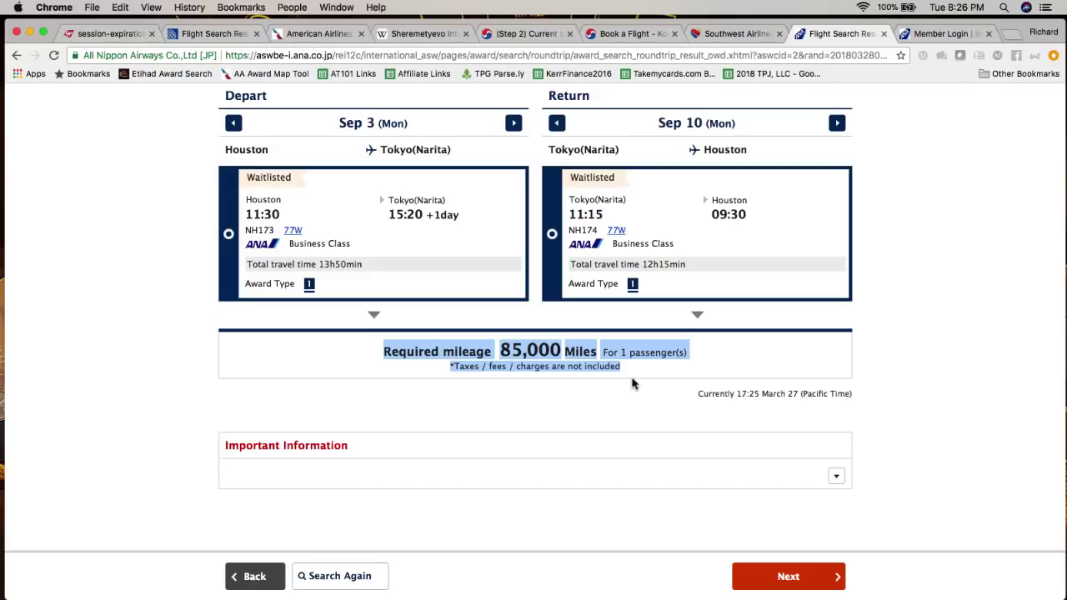
click(655, 375)
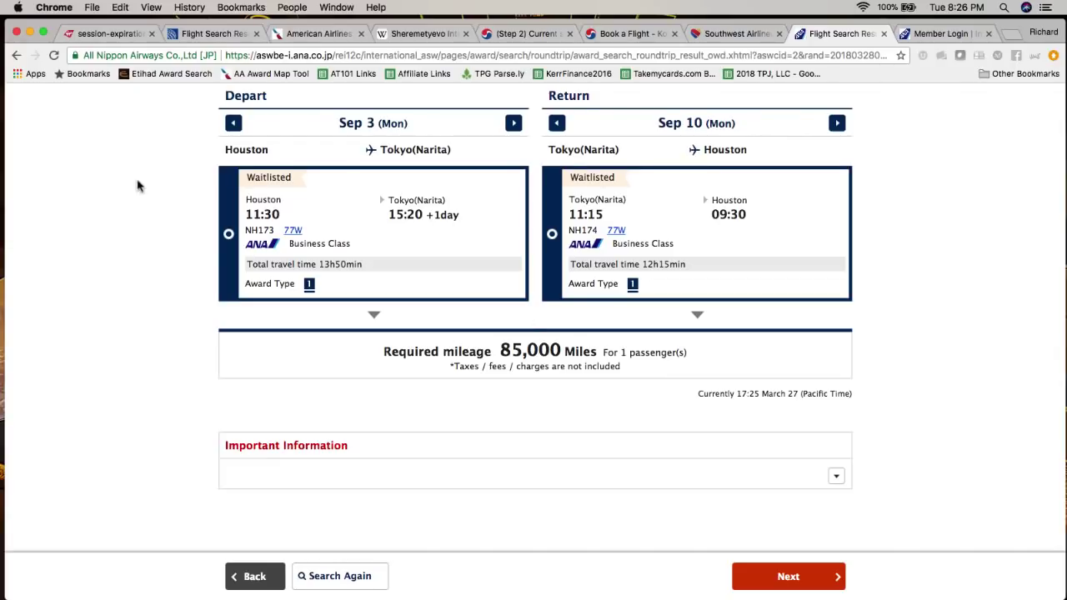
scroll(187, 217, up, 10)
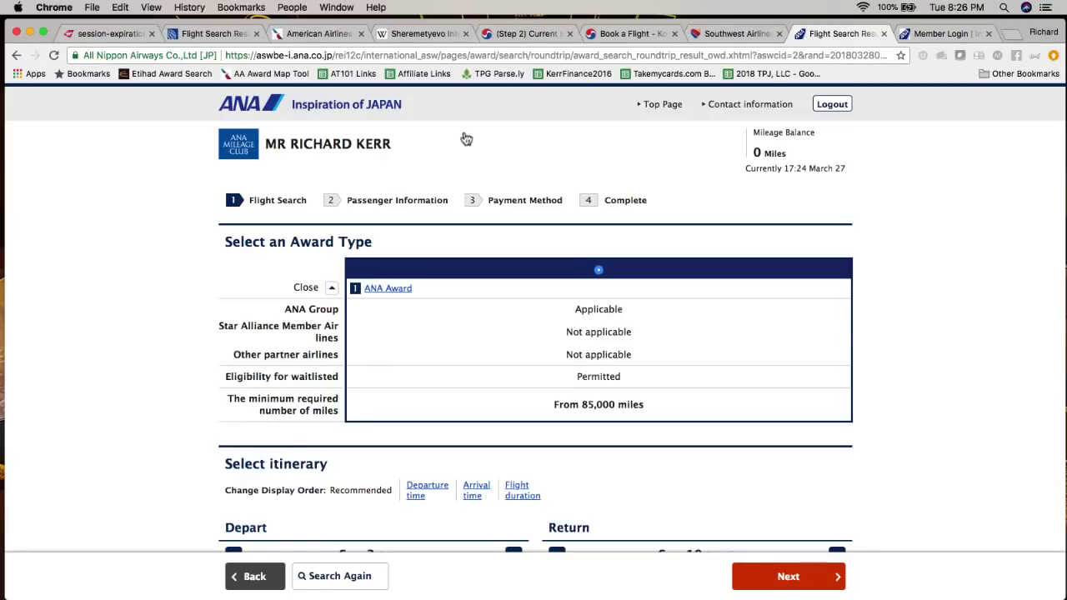
- Switch to the Virgin Atlantic page and move it into its own browser window
click(107, 33)
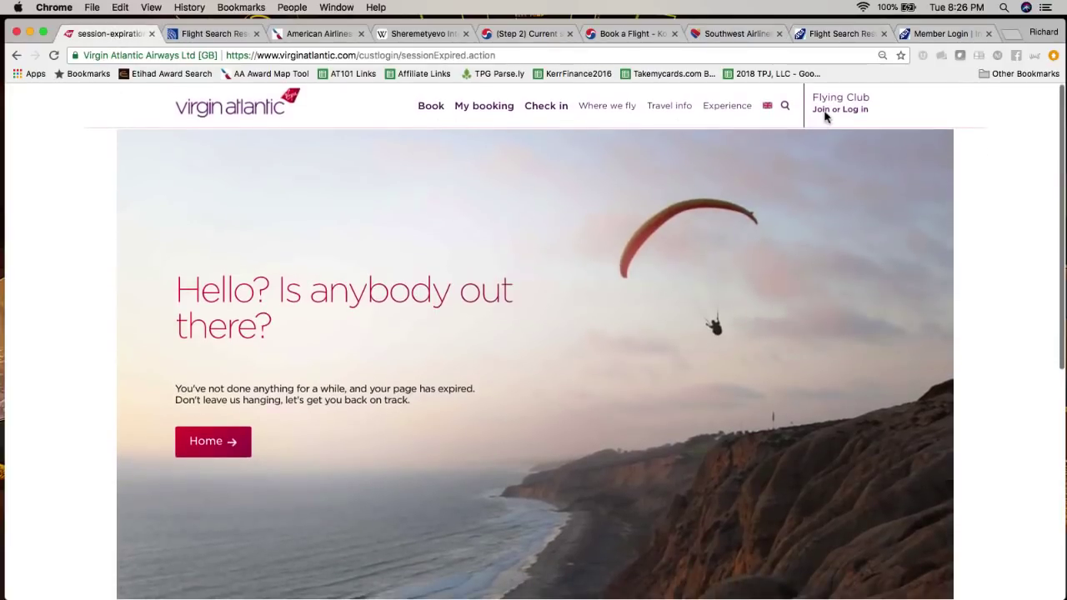
drag(119, 39, 0, 39)
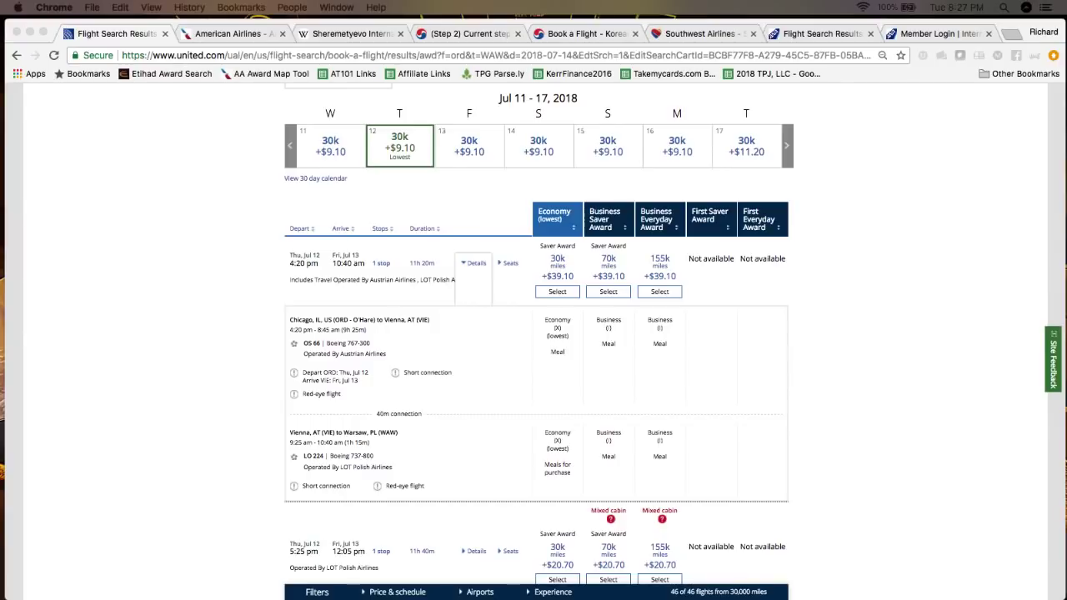
drag(491, 212, 744, 59)
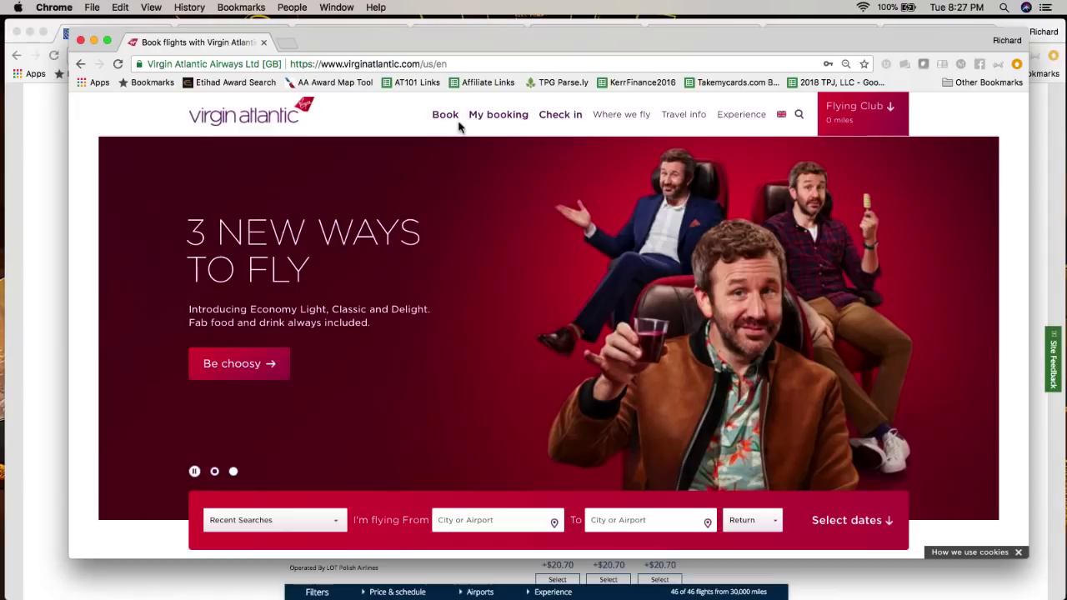
- Open Virgin Atlantic's Book a Flight page and look over its route fields and departure and return calendars
scroll(367, 402, down, 1)
scroll(375, 375, up, 1)
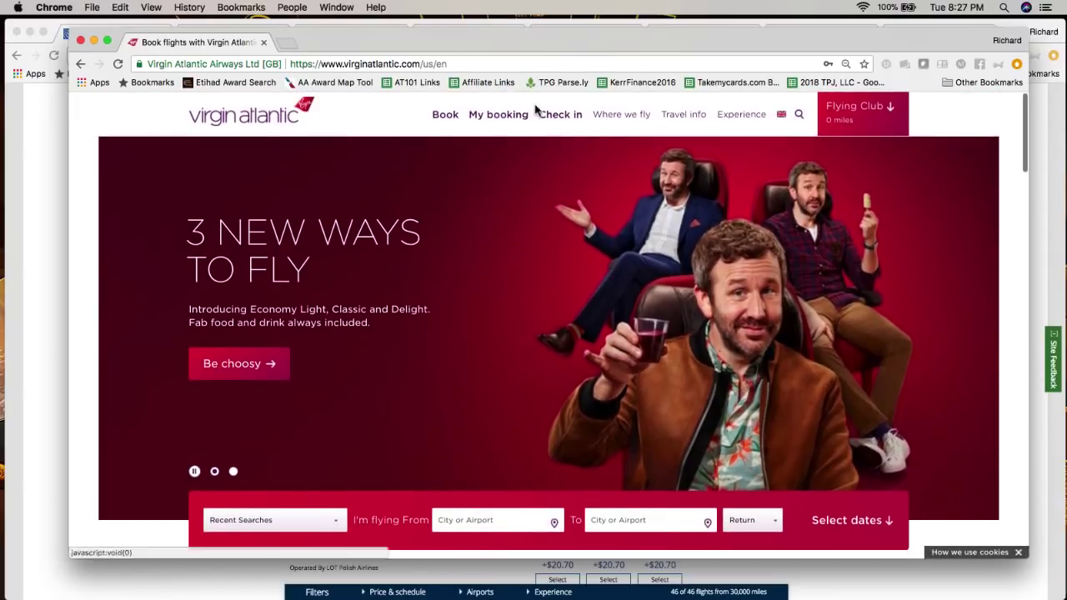
click(443, 114)
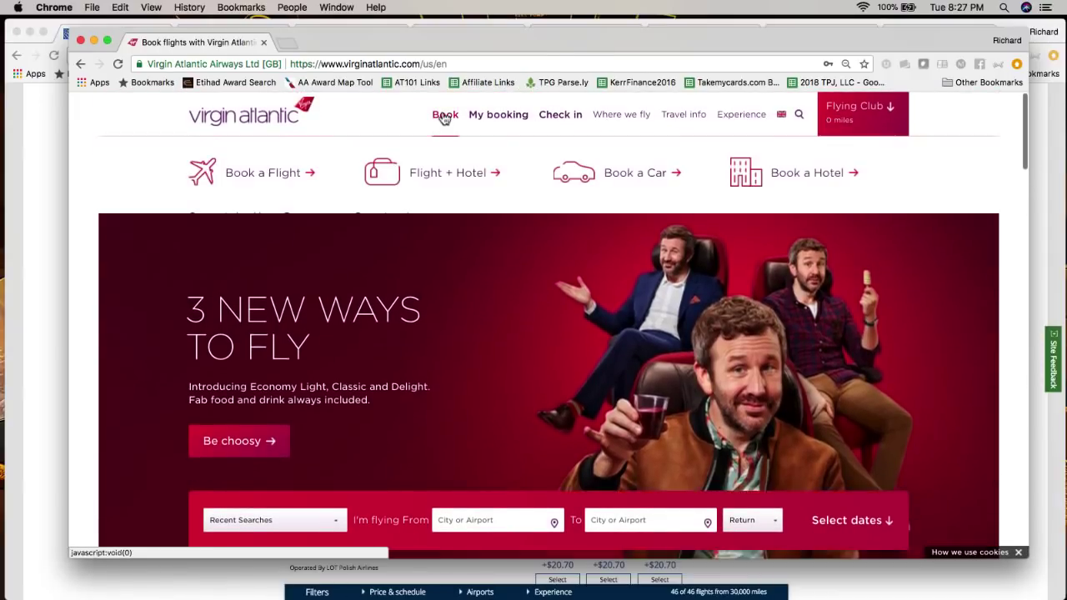
click(246, 188)
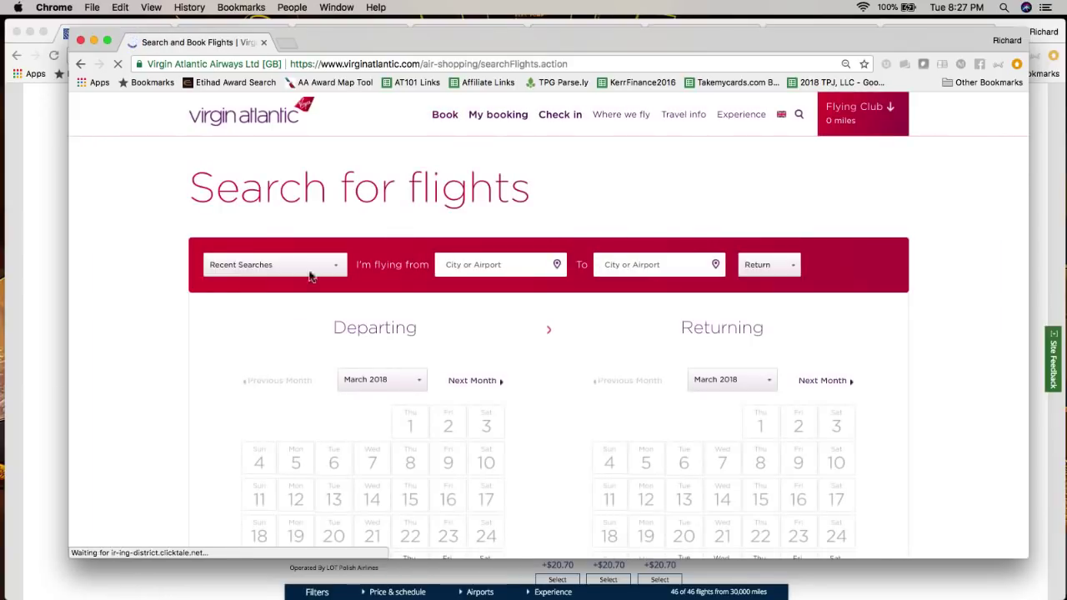
scroll(381, 336, down, 2)
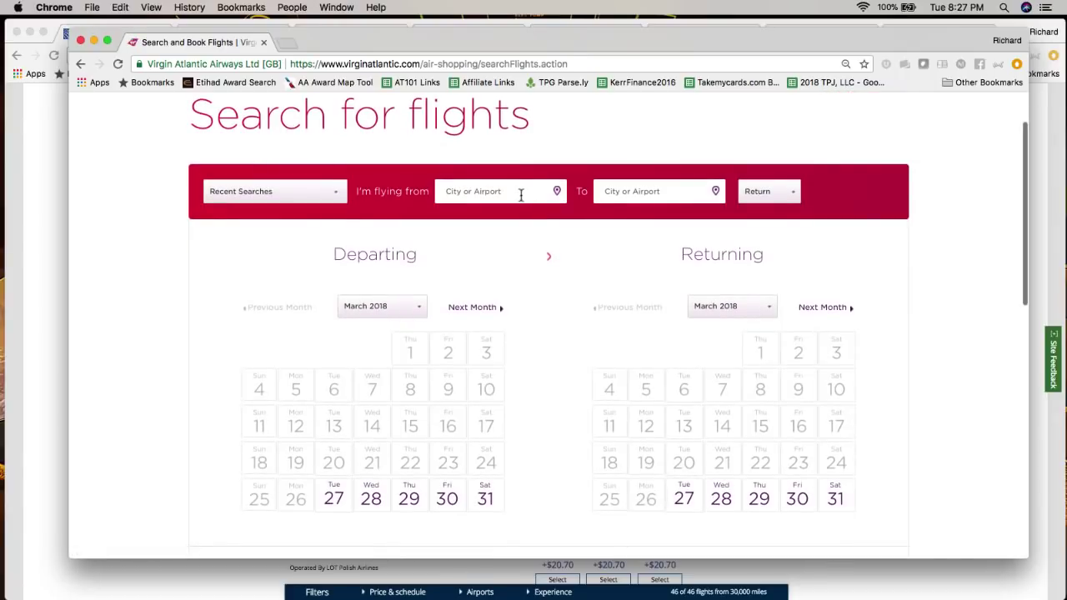
scroll(522, 195, down, 2)
scroll(517, 188, up, 2)
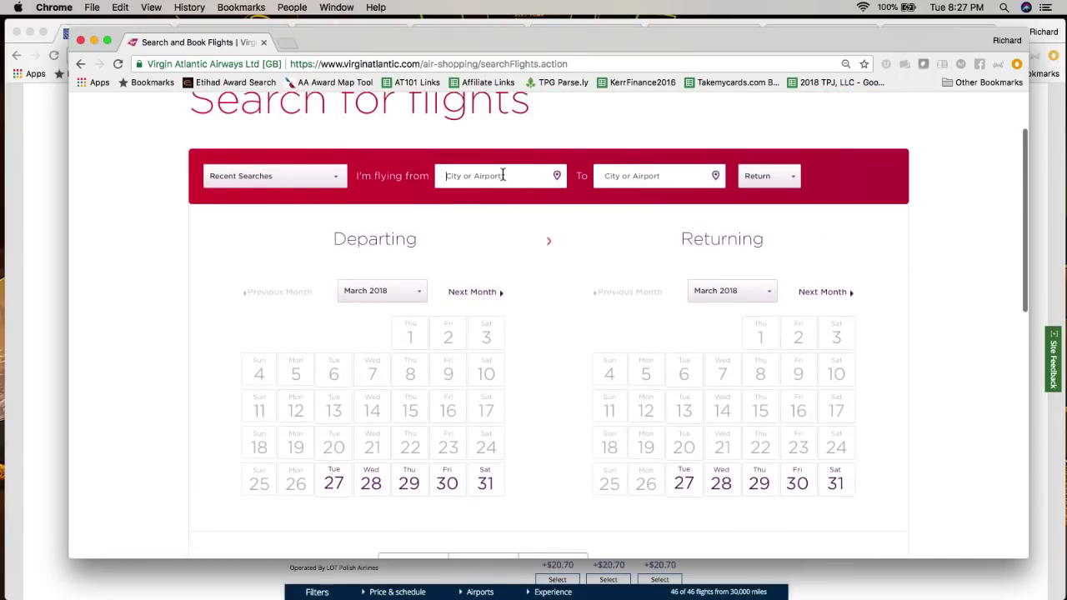
- Set the route from Atlanta (ATL) to Milan Malpensa (MXP), choosing the arrival airport under Italy in the airport finder
text(atl)
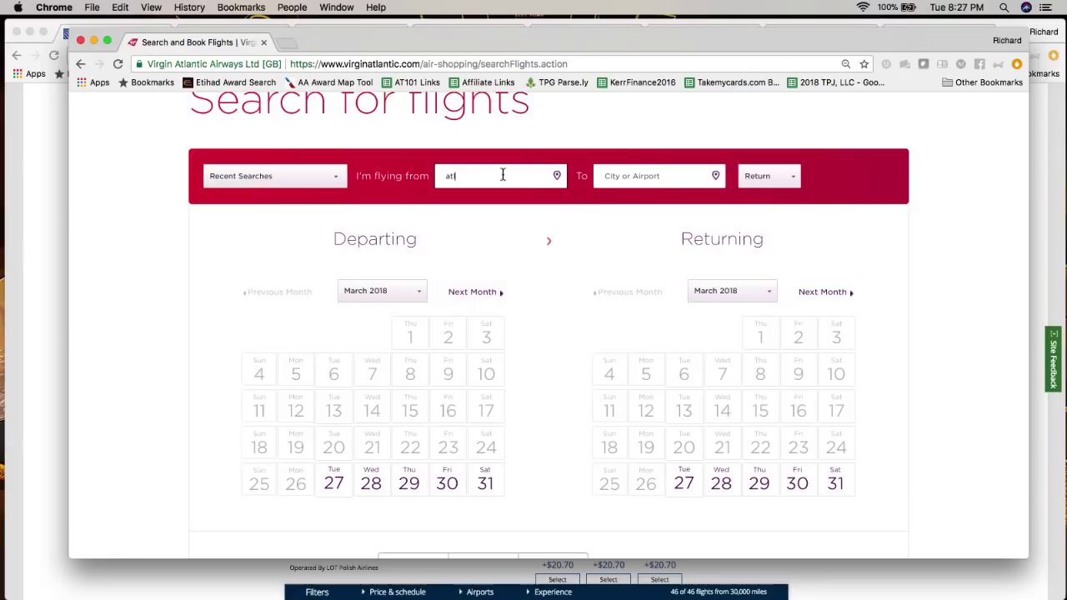
click(497, 210)
click(624, 175)
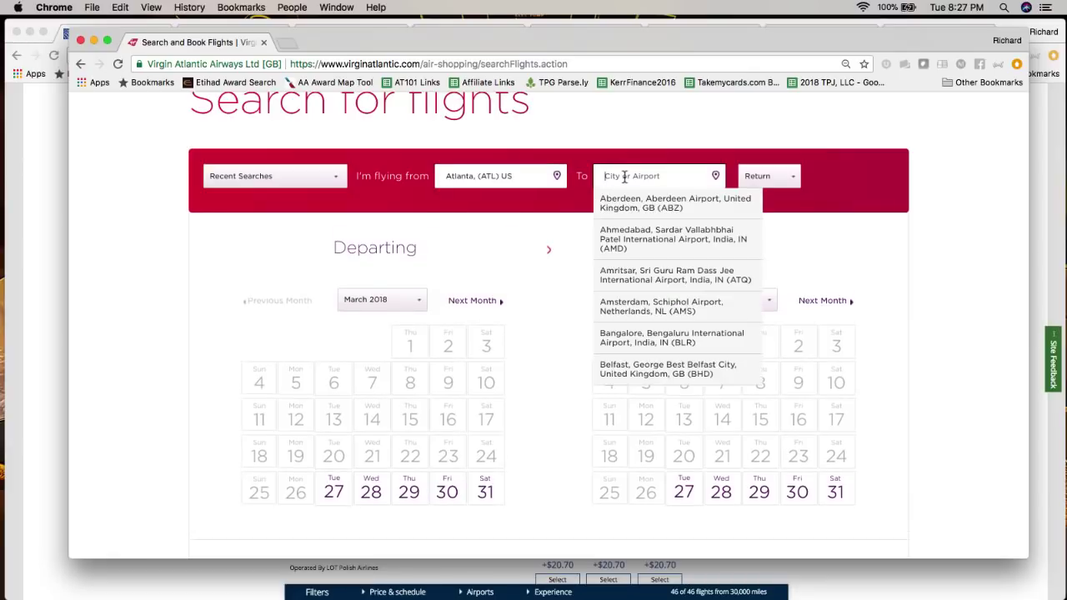
text(milan)
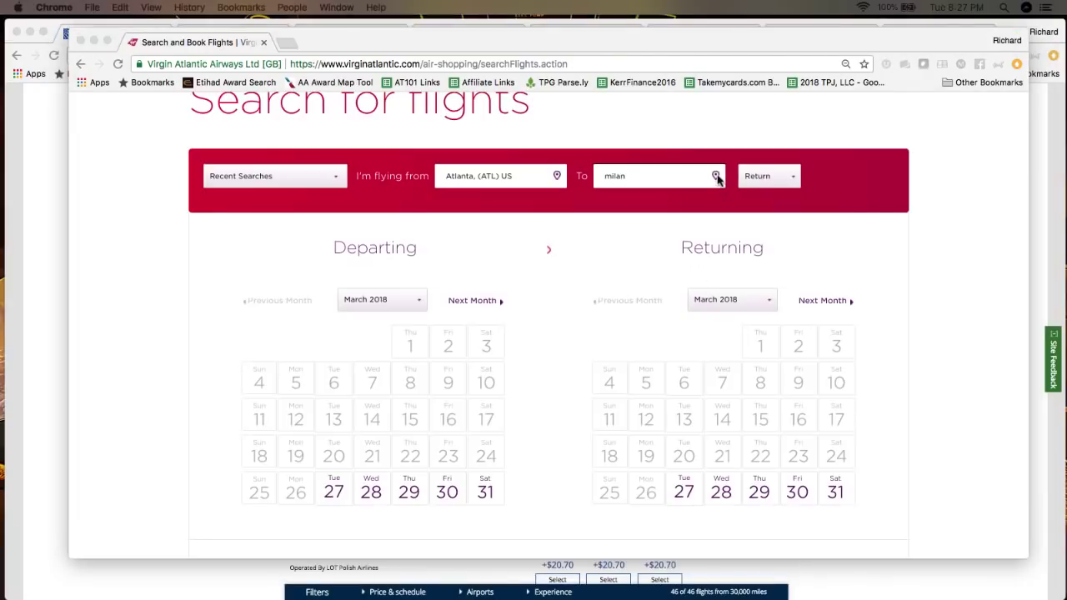
click(716, 180)
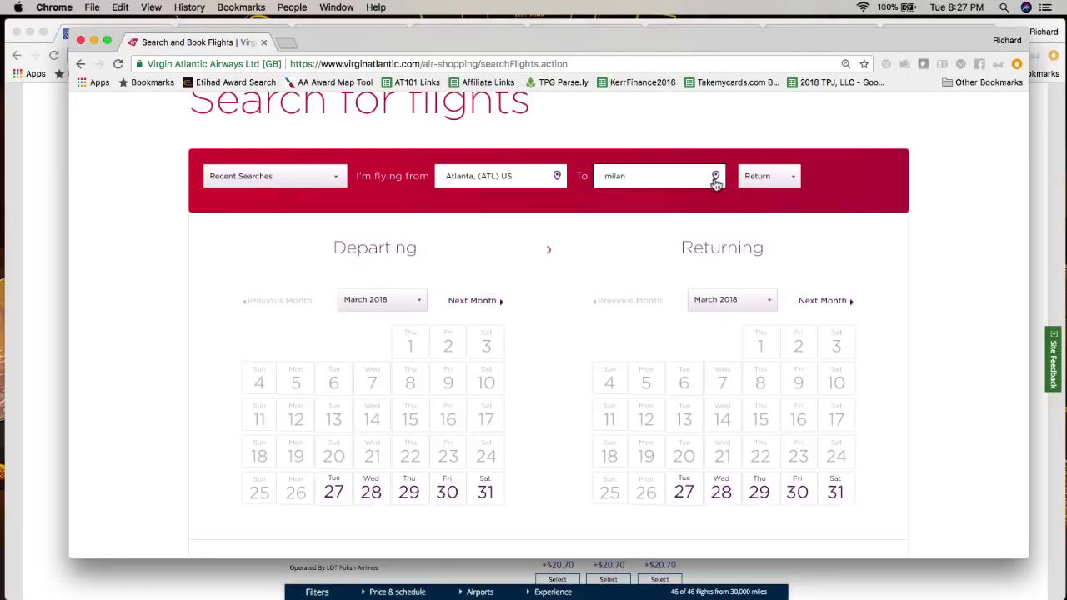
click(717, 179)
click(659, 263)
scroll(664, 362, down, 5)
scroll(665, 364, down, 2)
click(666, 353)
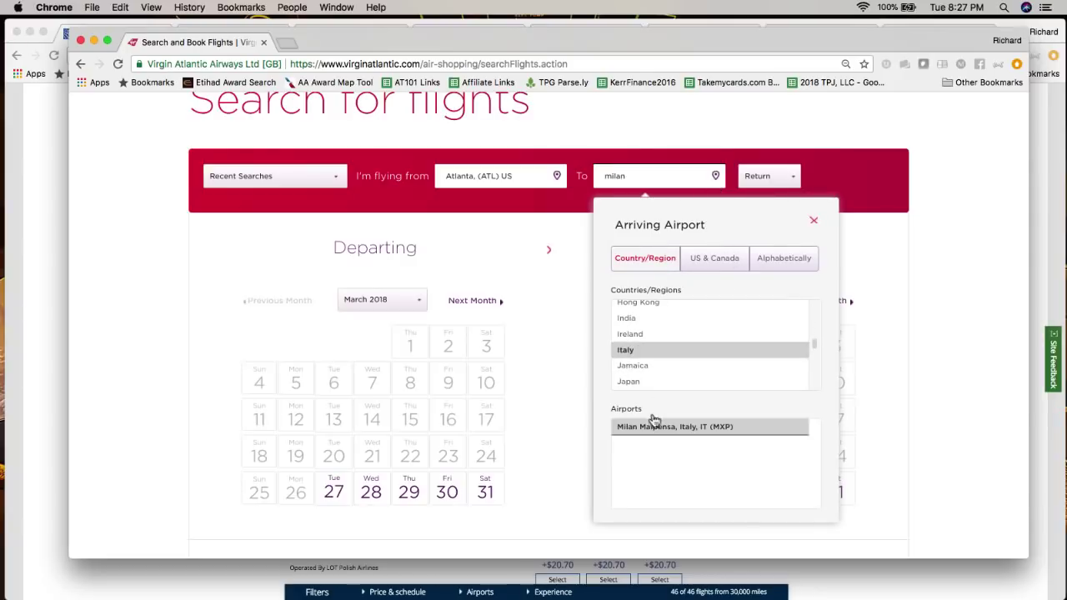
click(652, 427)
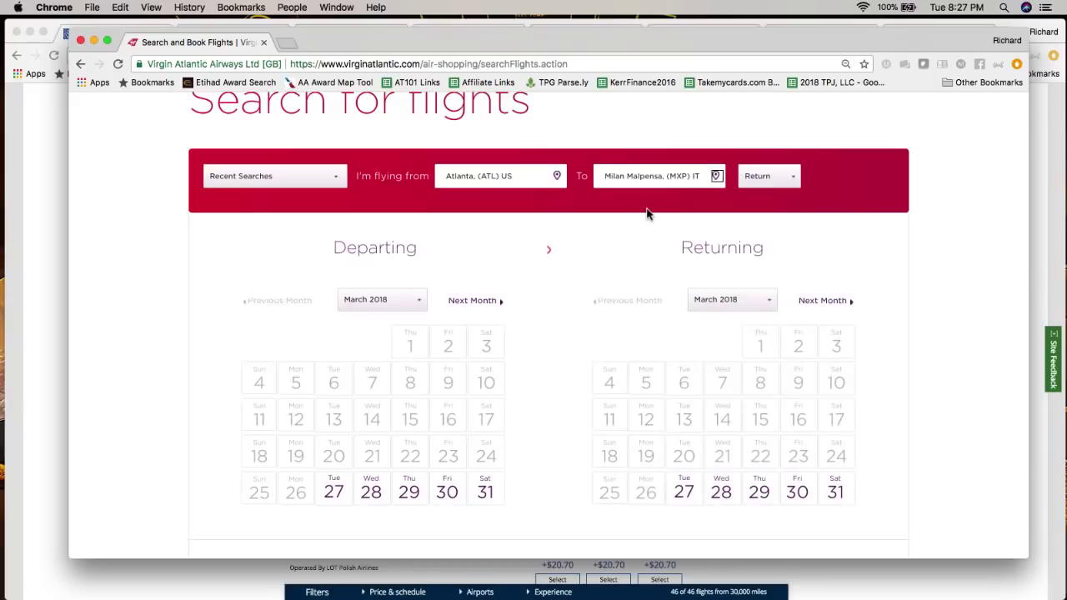
- Make the trip One Way and set the departure date to Tuesday 15 May 2018
click(762, 175)
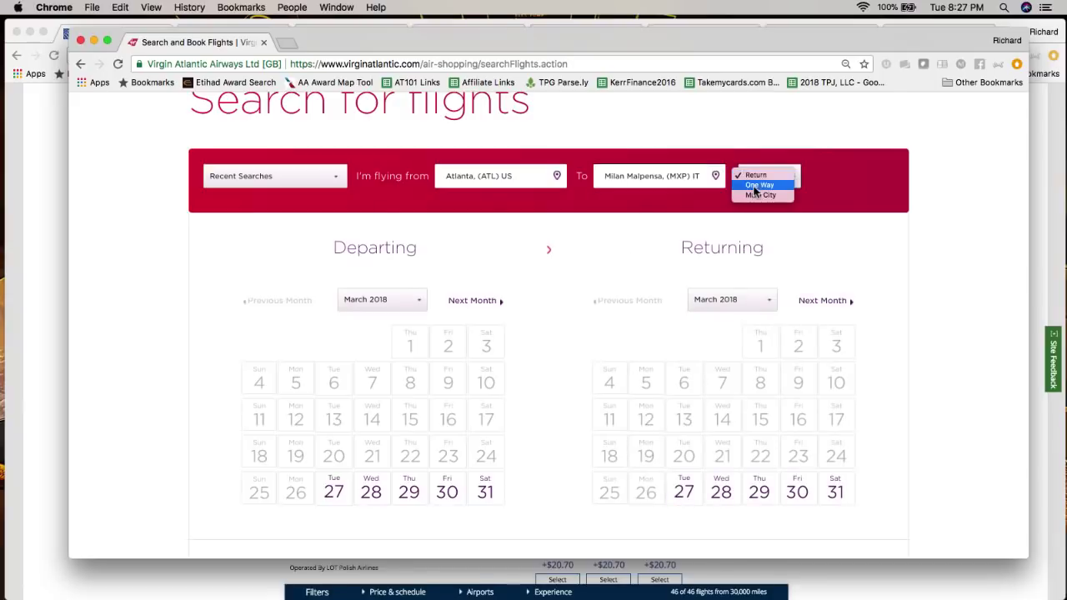
click(755, 186)
scroll(575, 278, down, 1)
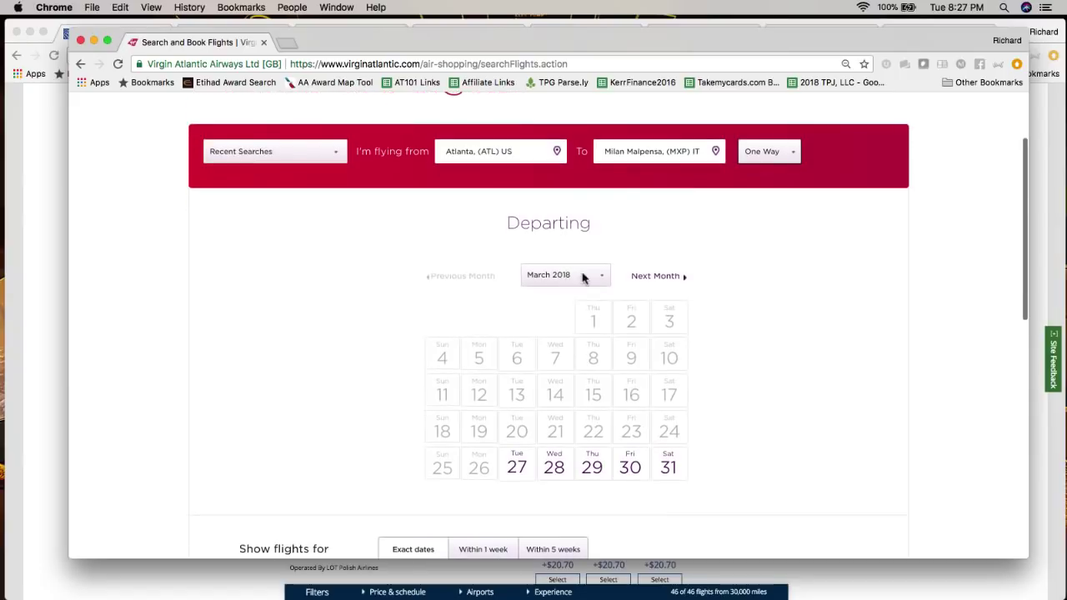
click(650, 278)
click(651, 278)
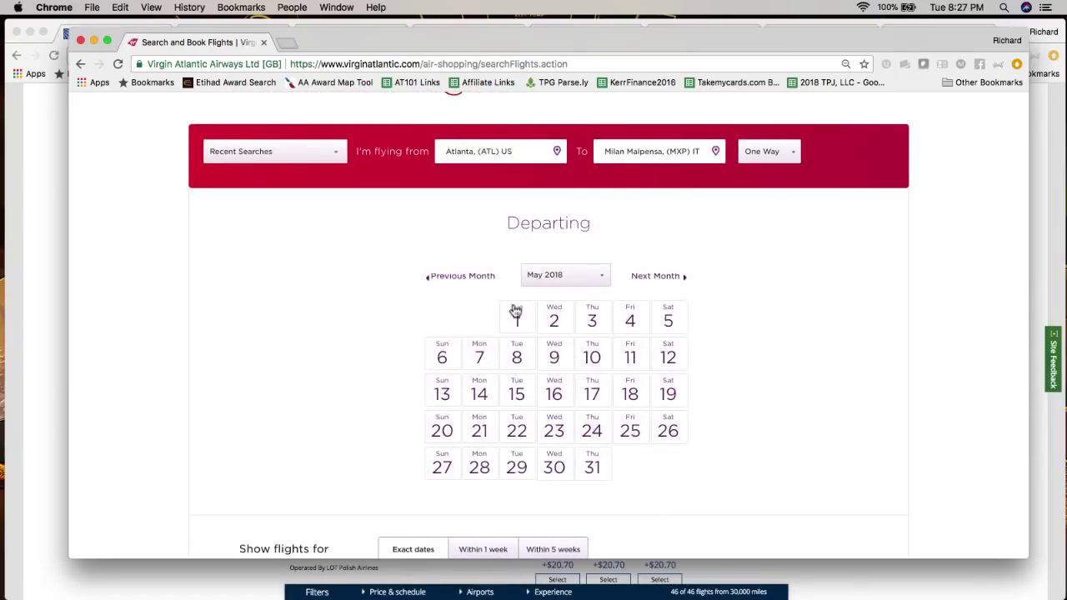
click(518, 395)
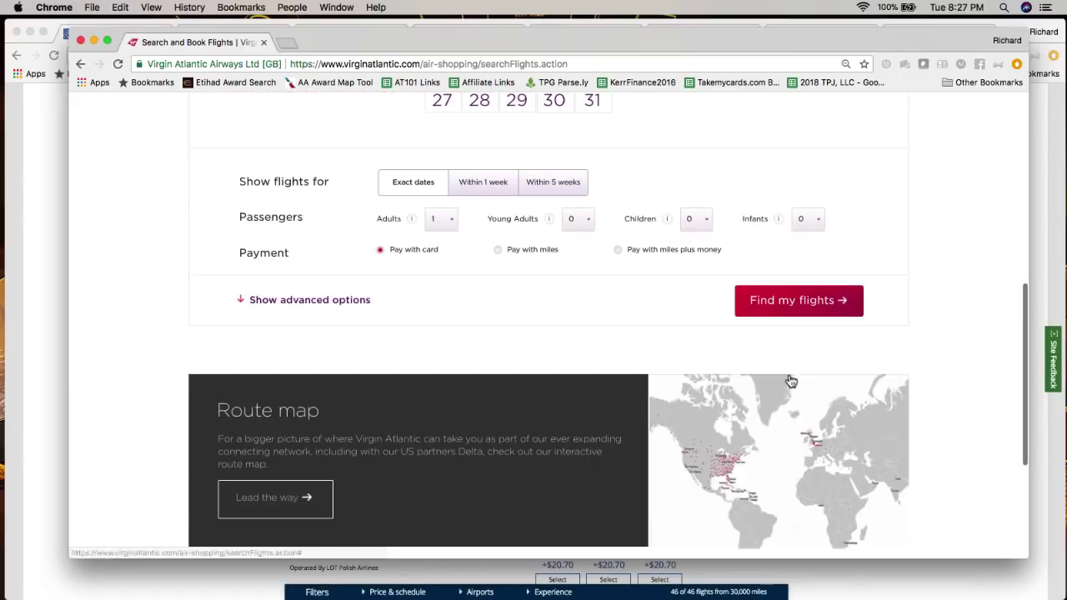
- Search for flights within 5 weeks of the chosen date, paying with miles
scroll(790, 380, up, 1)
click(498, 459)
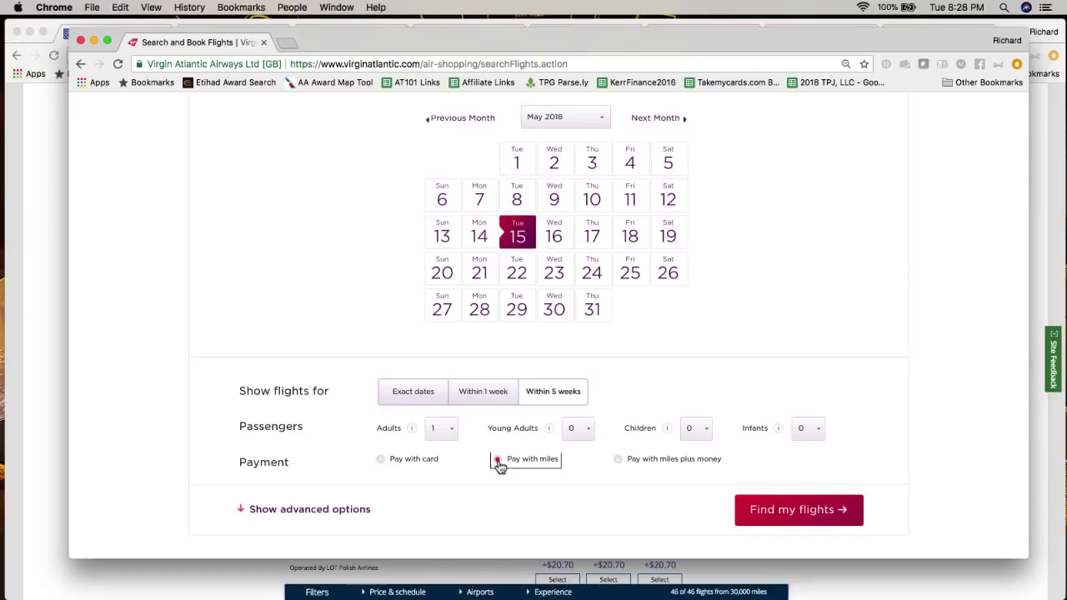
click(800, 527)
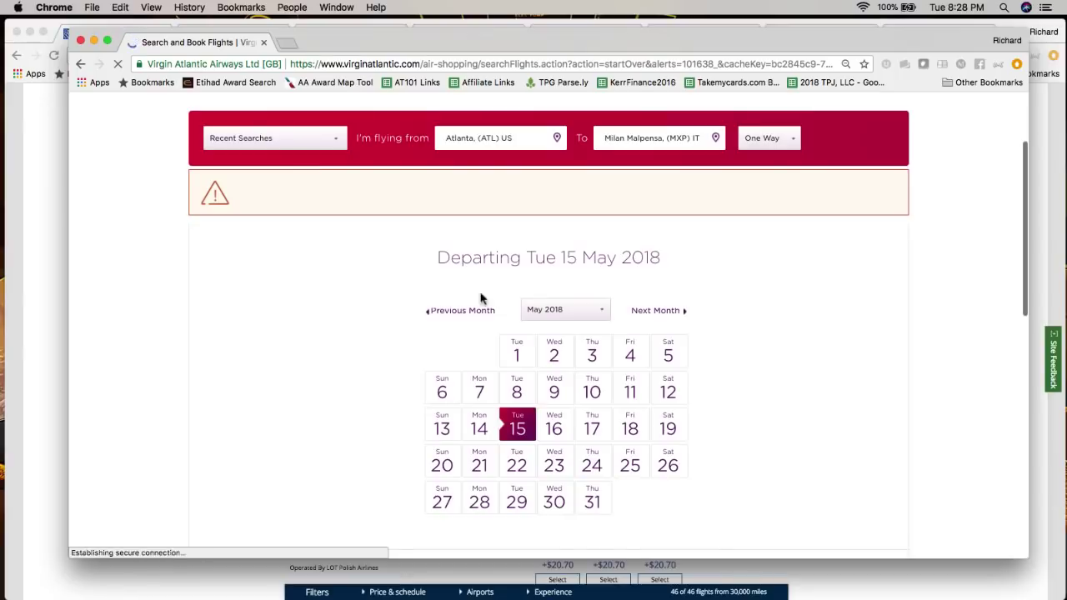
- Change the departure date to Wednesday 14 November 2018 and search for flights again
click(589, 310)
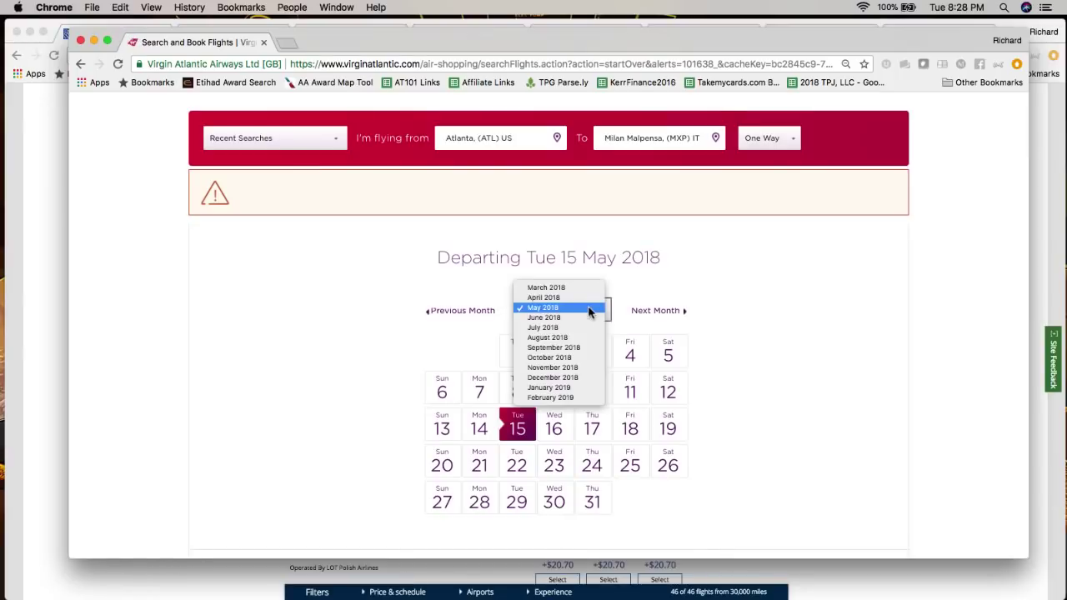
click(584, 370)
click(567, 377)
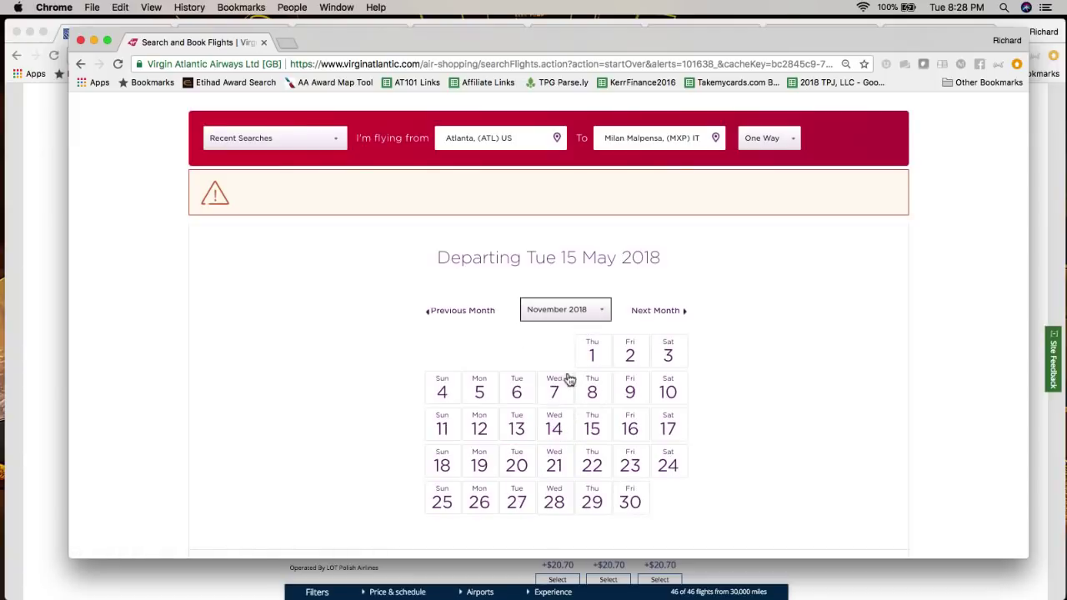
click(554, 437)
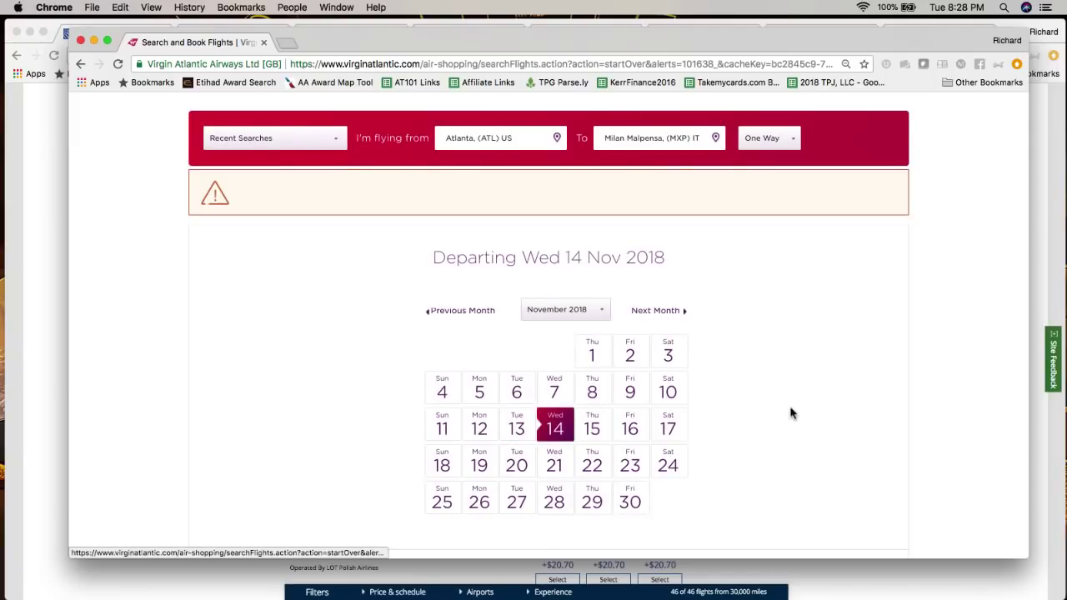
scroll(790, 409, down, 5)
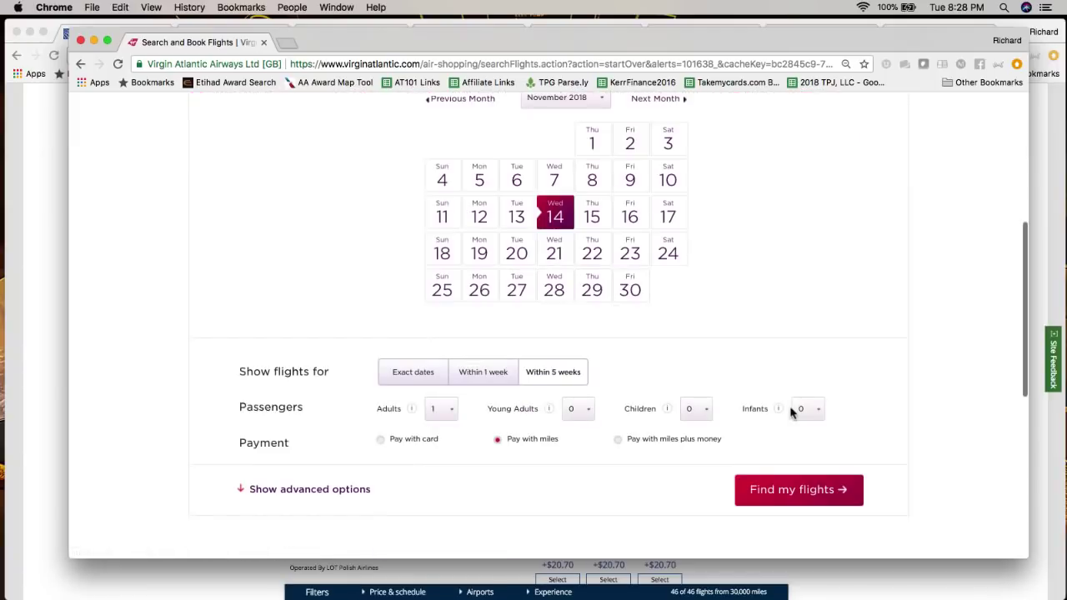
click(799, 488)
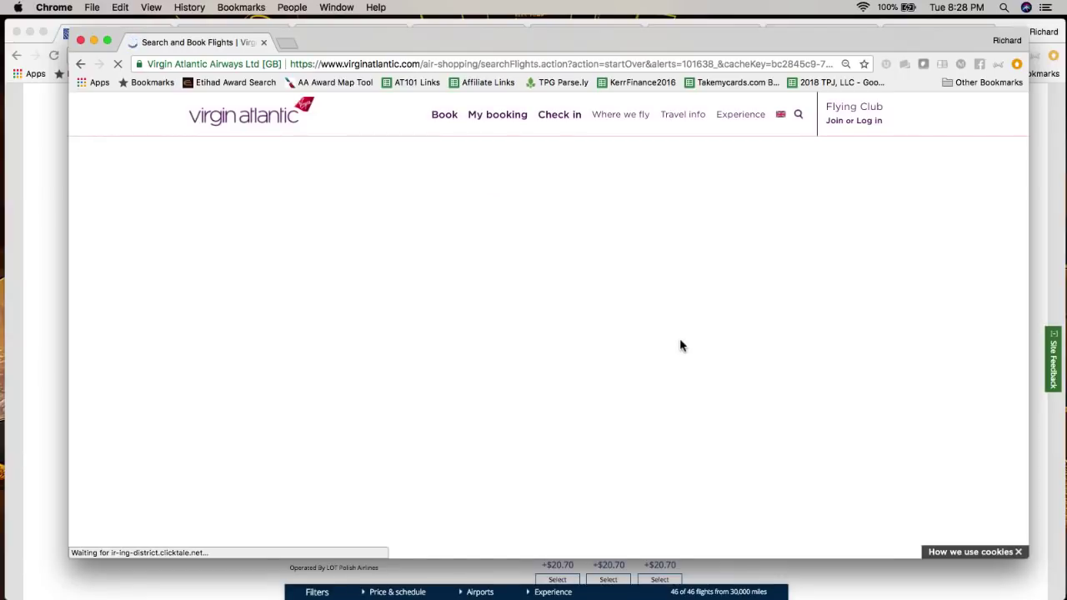
- Move the departure date to Wednesday 12 December 2018 and rerun the flight search
scroll(681, 345, down, 2)
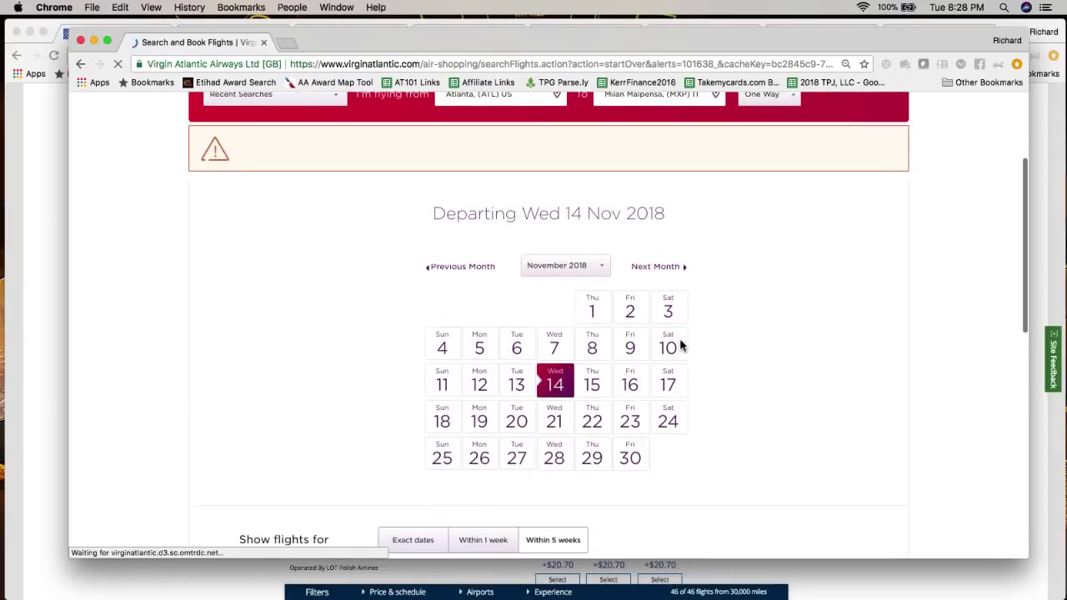
click(574, 267)
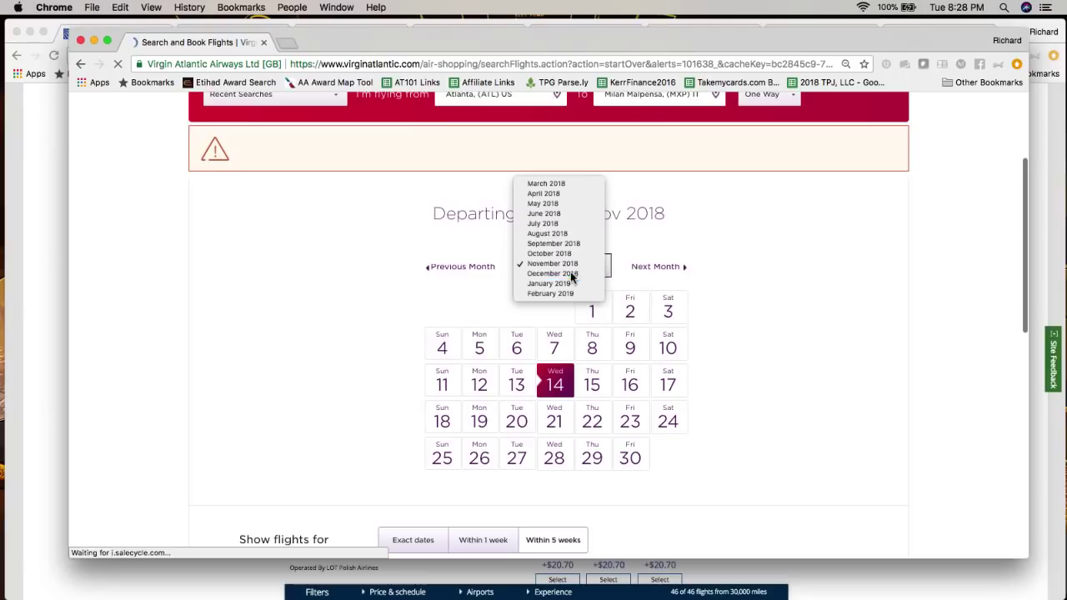
click(570, 273)
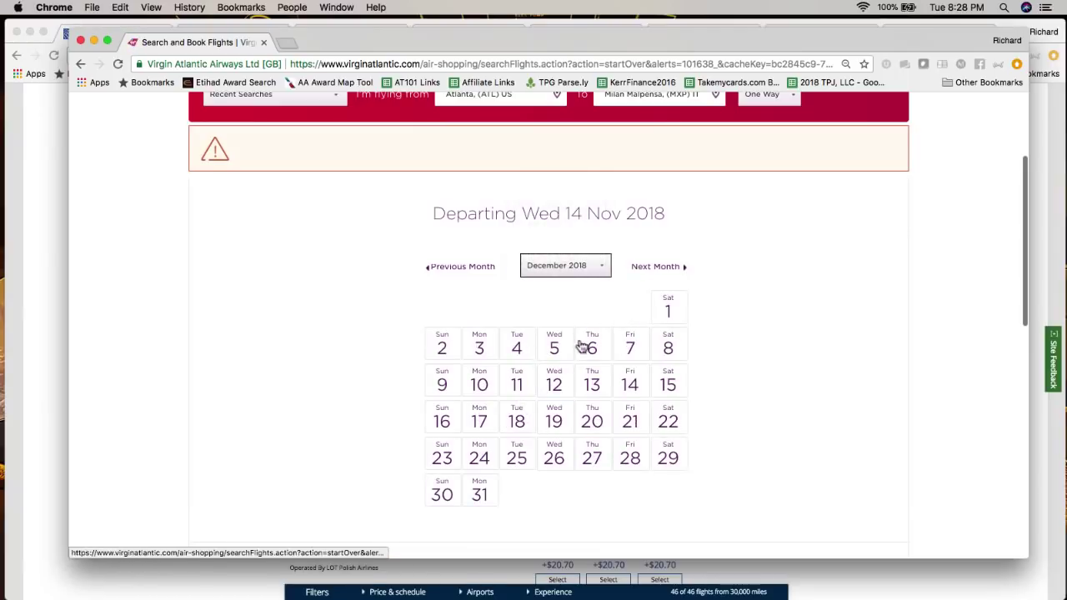
click(554, 379)
scroll(817, 374, down, 2)
scroll(778, 488, down, 1)
click(778, 490)
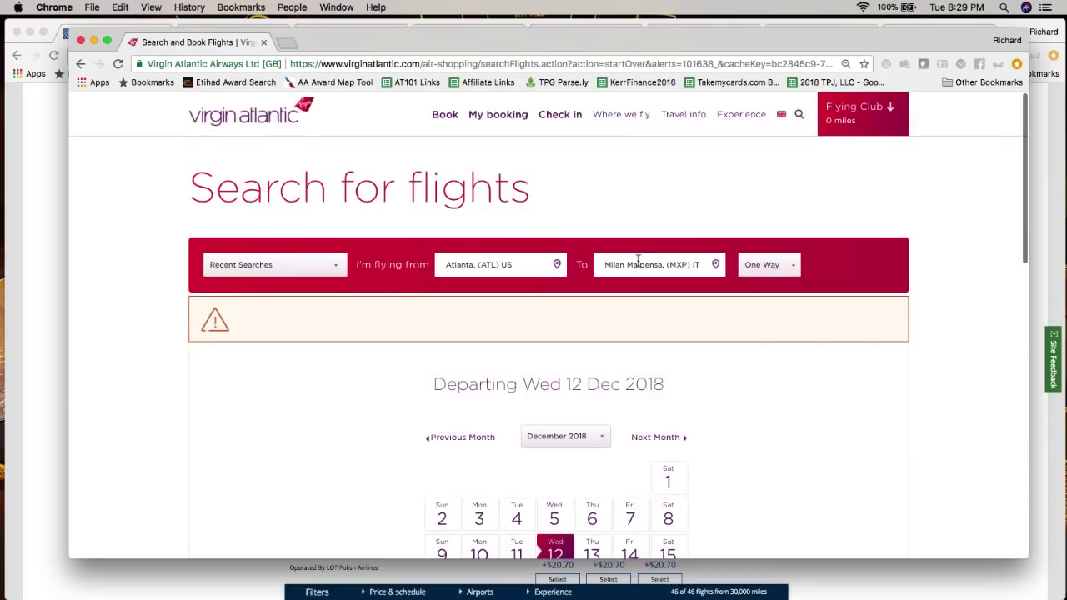
- Replace the Milan destination with Paris De Gaulle (CDG)
click(635, 265)
text(cdg)
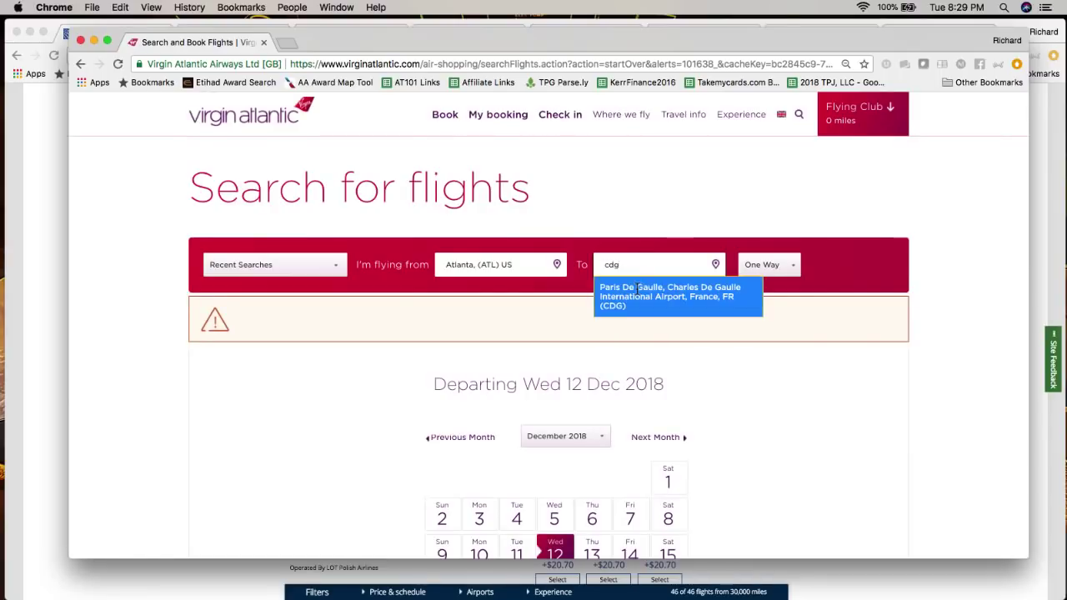
click(642, 295)
- Try to select payment with miles for the Atlanta to Paris search
scroll(414, 333, down, 5)
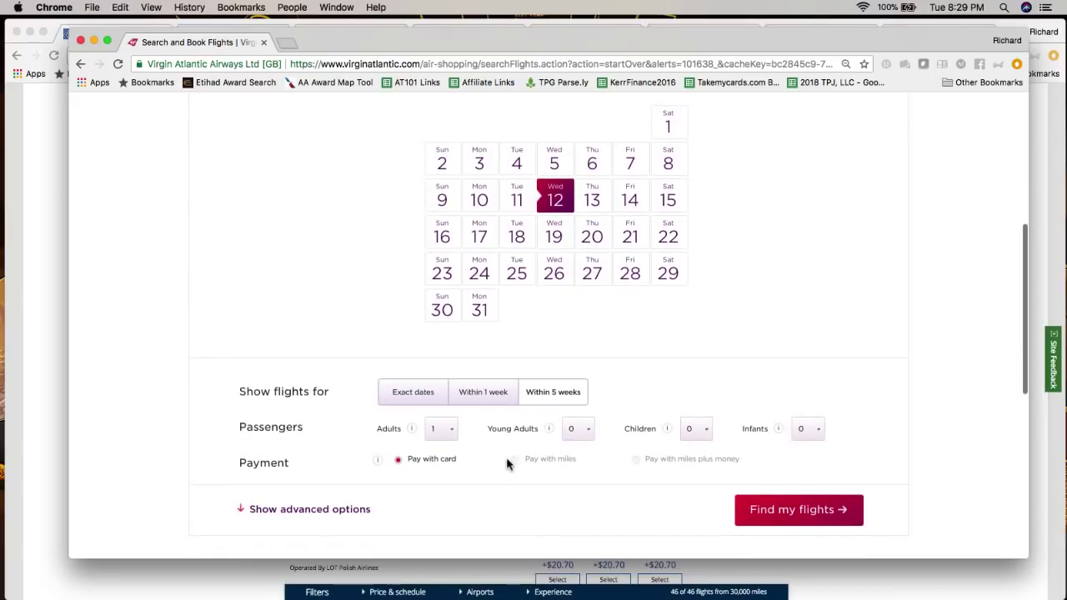
double_click(516, 461)
click(515, 464)
drag(576, 460, 531, 456)
click(534, 469)
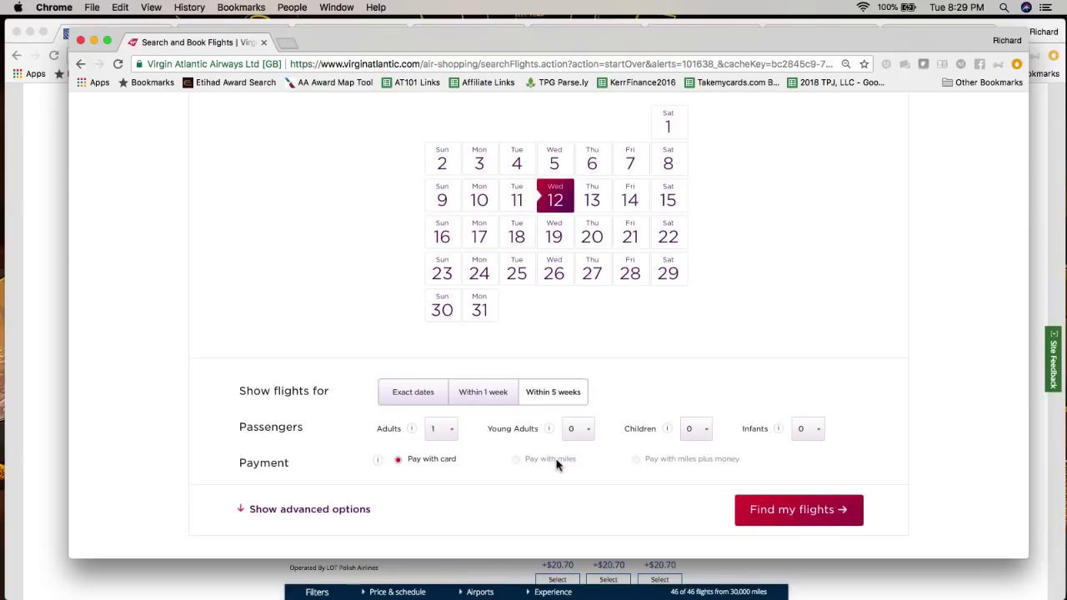
- Load the recent search SYD to SFO [27 Apr] and check its route, date and payment options
scroll(736, 291, up, 3)
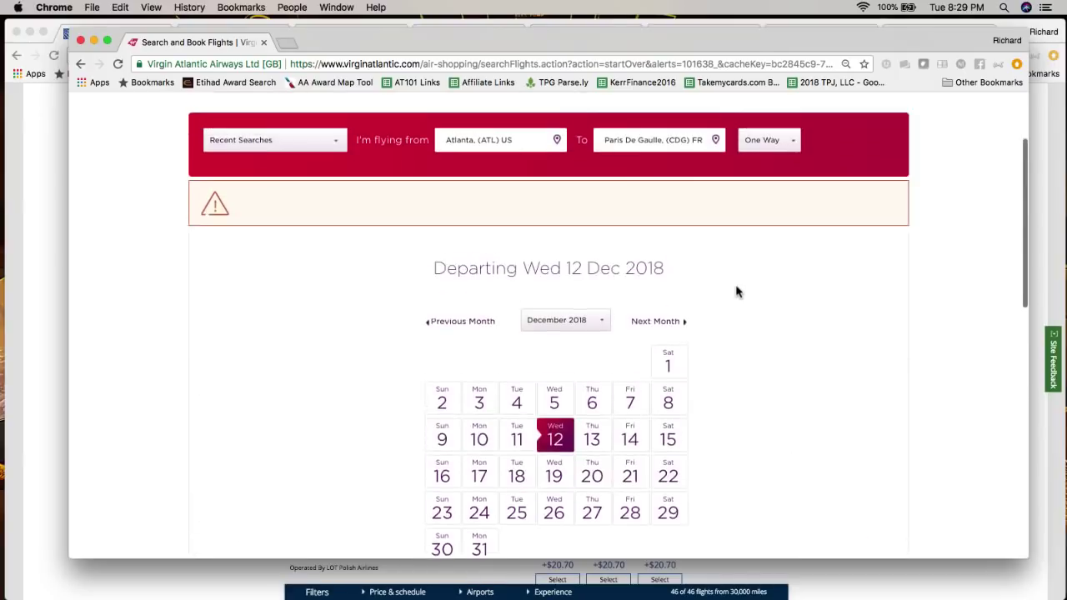
scroll(735, 291, up, 2)
click(296, 201)
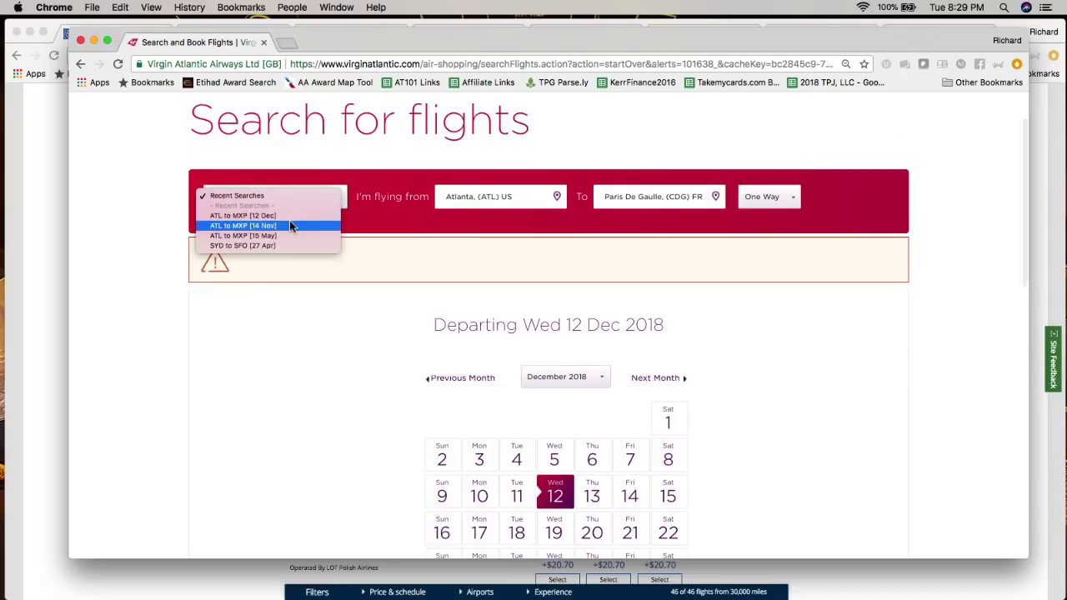
click(286, 247)
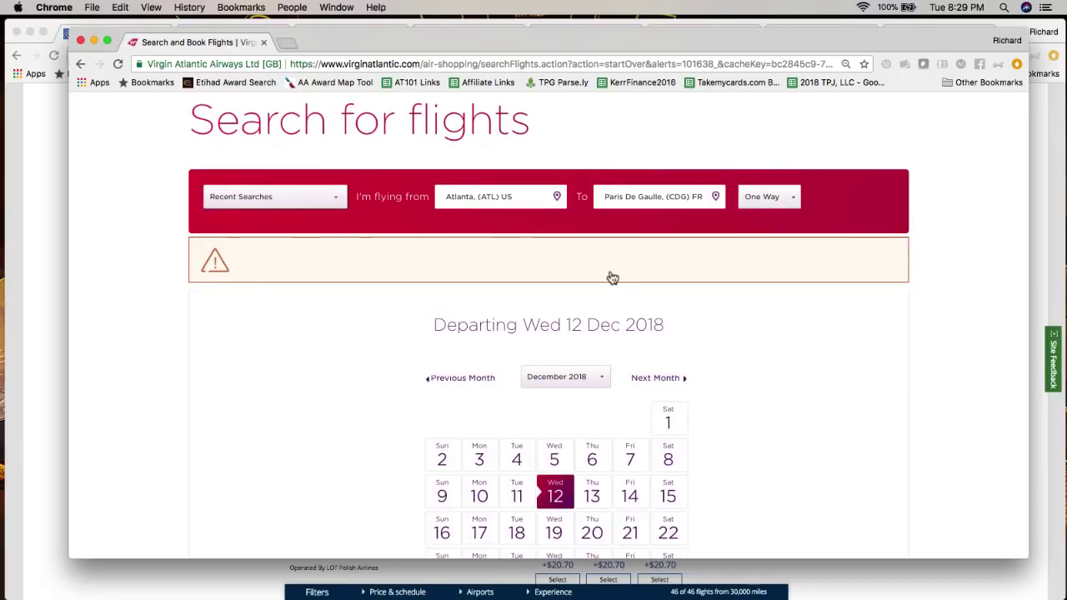
scroll(611, 277, down, 3)
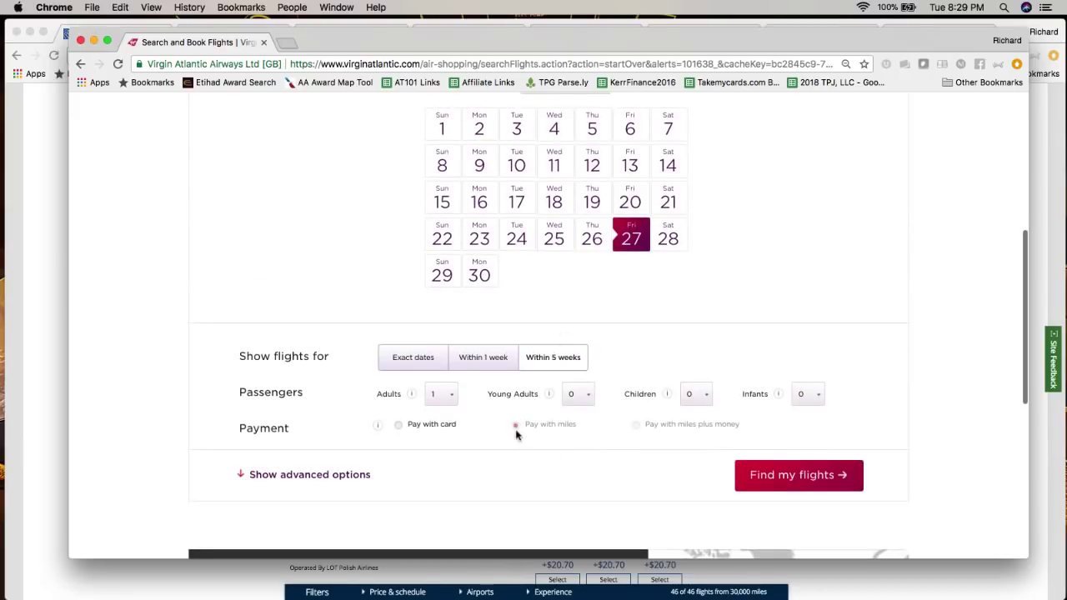
scroll(519, 430, up, 4)
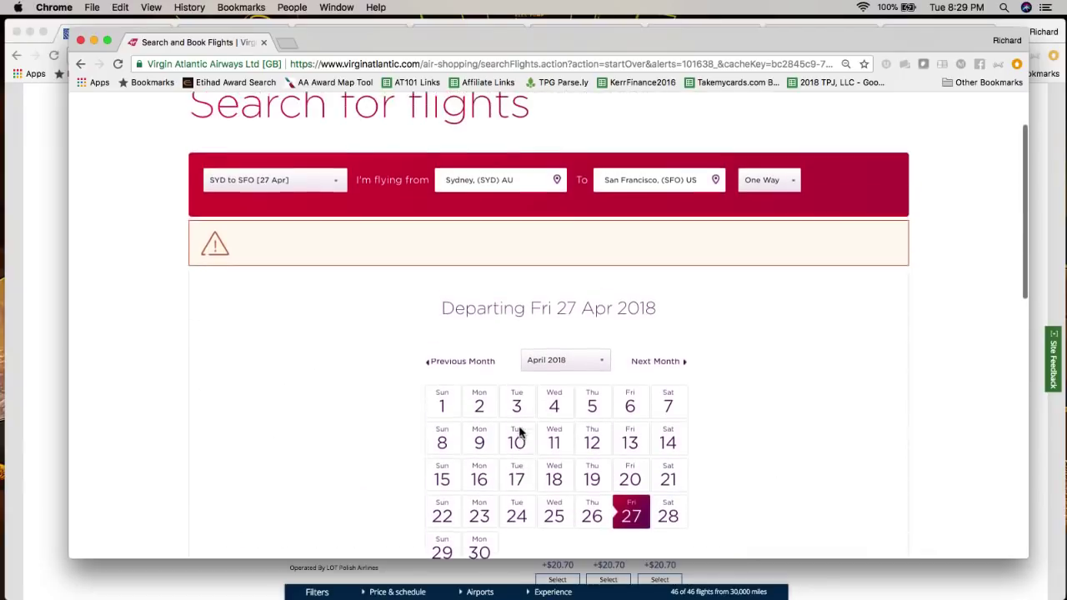
scroll(473, 320, down, 3)
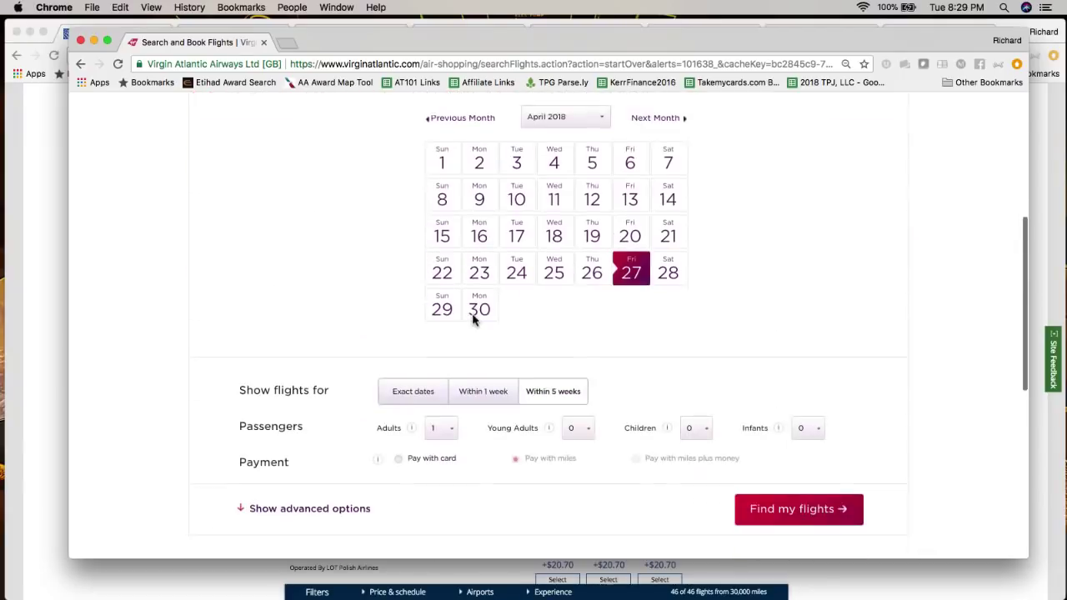
- Change the loaded search's route to Atlanta (ATL) to Paris De Gaulle (CDG) and check its payment options
scroll(475, 319, up, 4)
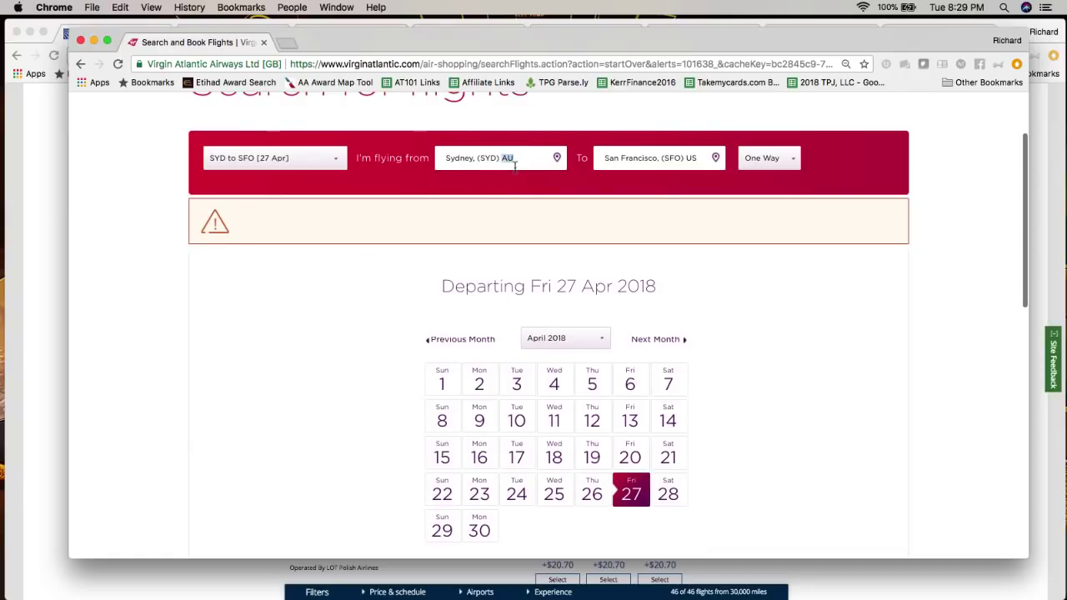
click(515, 164)
text(atl)
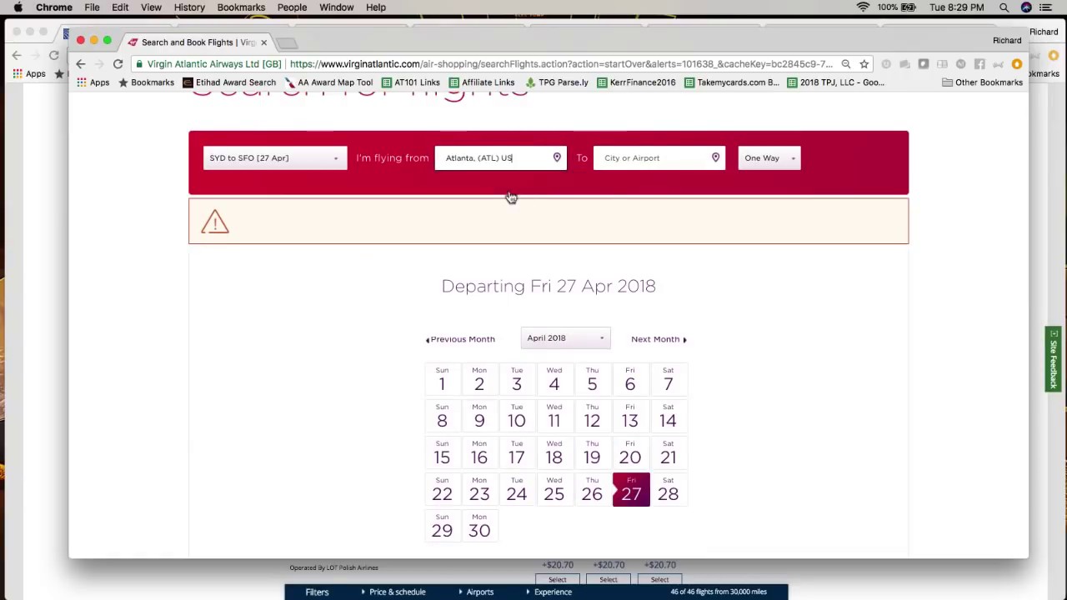
click(504, 192)
scroll(608, 245, down, 3)
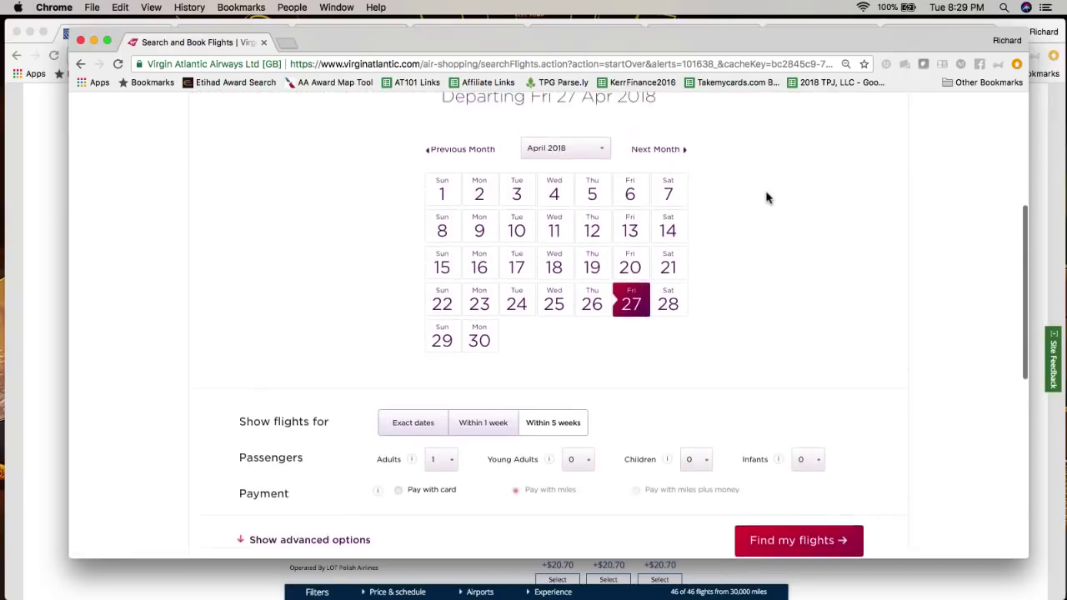
scroll(767, 198, up, 3)
click(678, 211)
text(cdg)
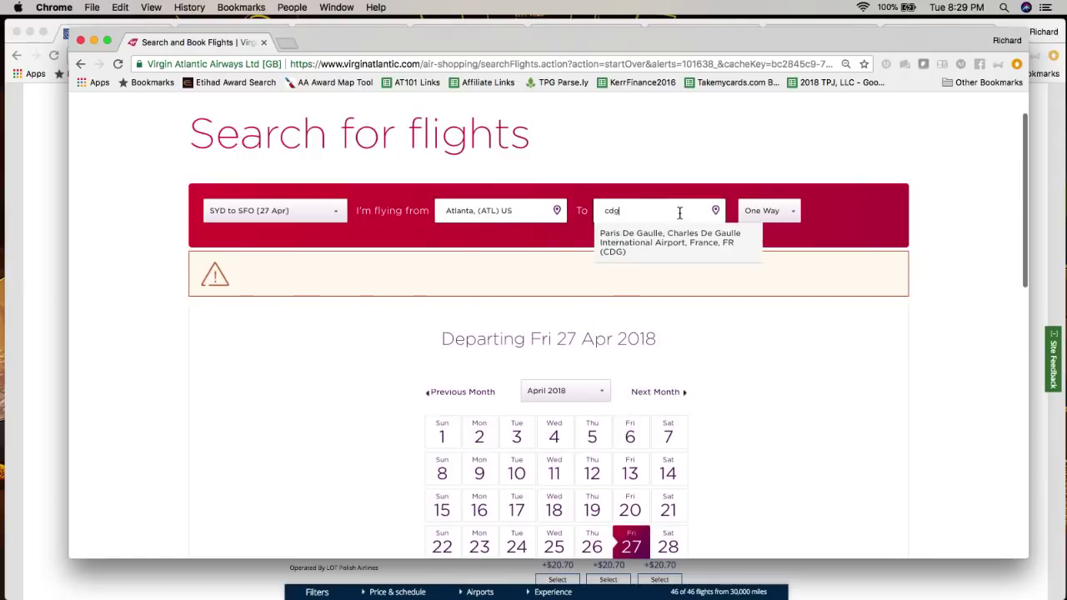
click(667, 243)
scroll(703, 317, down, 3)
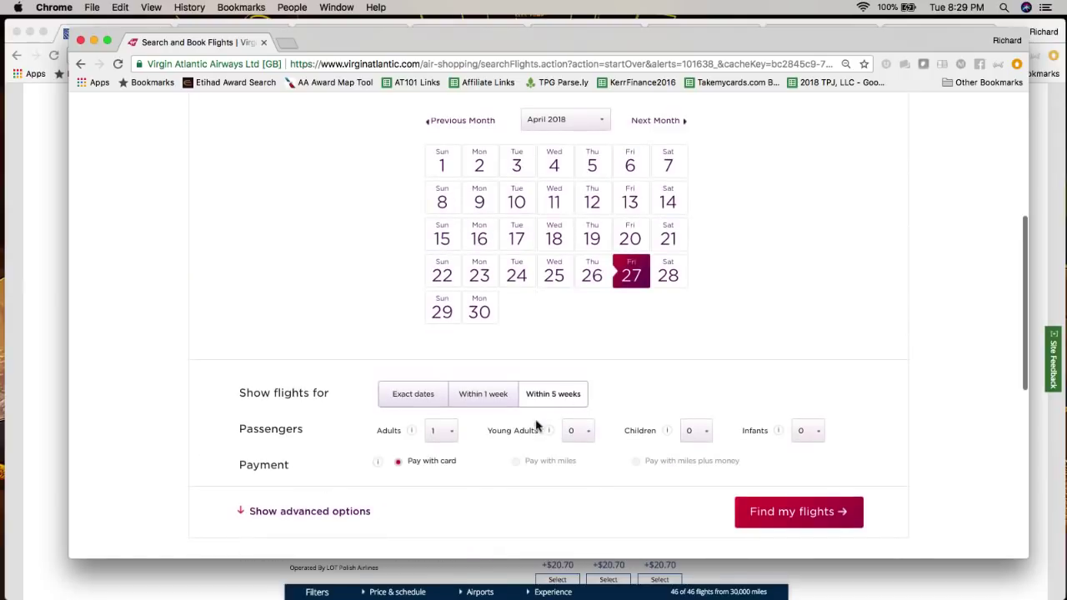
- Try to switch the current search's payment option to miles
triple_click(542, 467)
click(686, 359)
scroll(684, 360, up, 4)
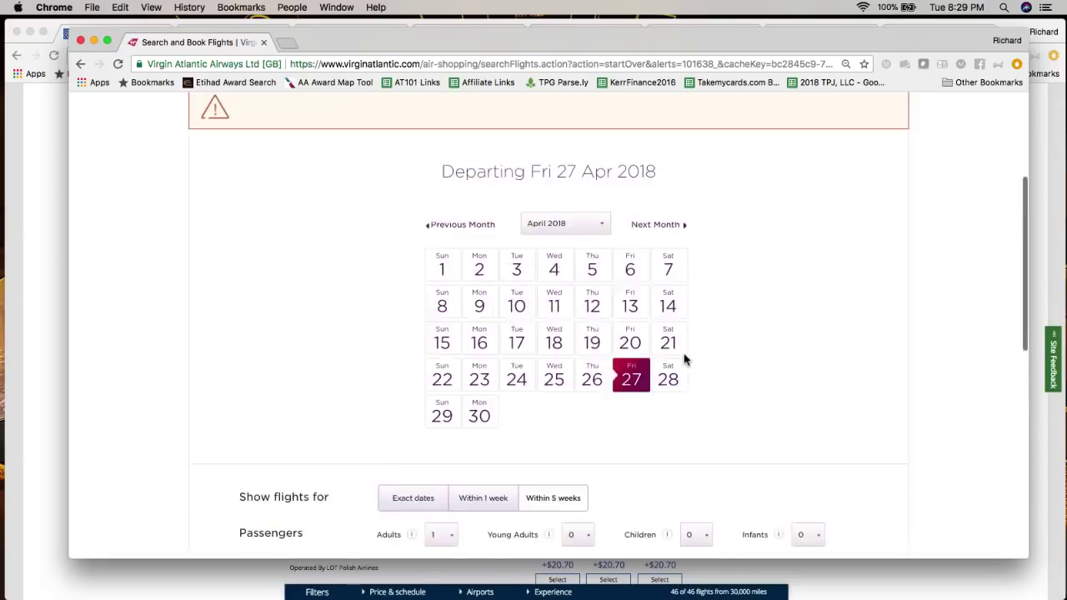
- Return to the Virgin Atlantic home page and set the departure airport of a new flight search to Atlanta (ATL)
click(250, 114)
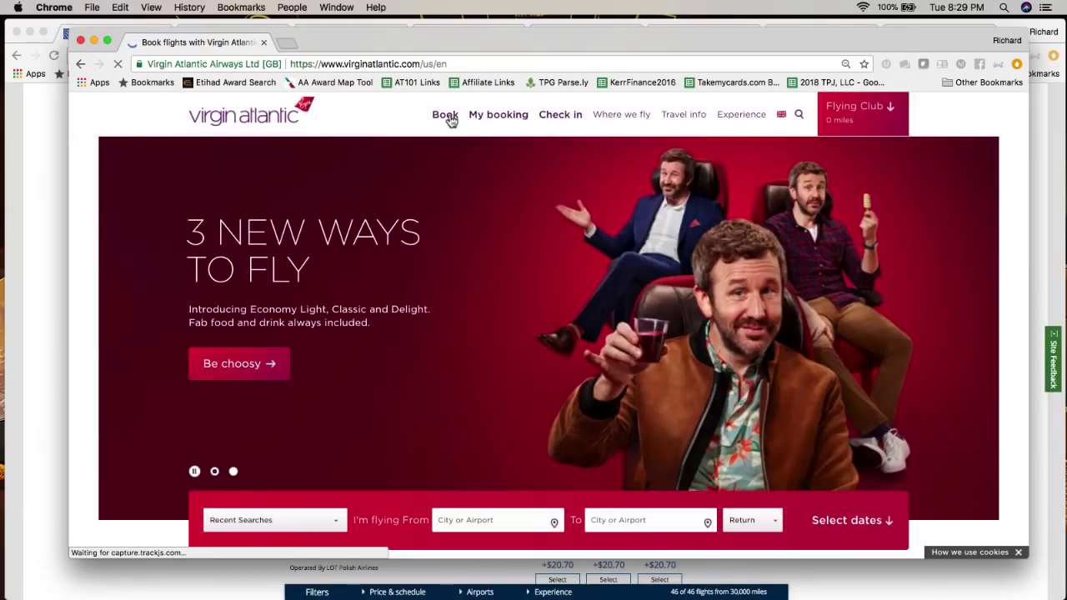
scroll(406, 426, down, 3)
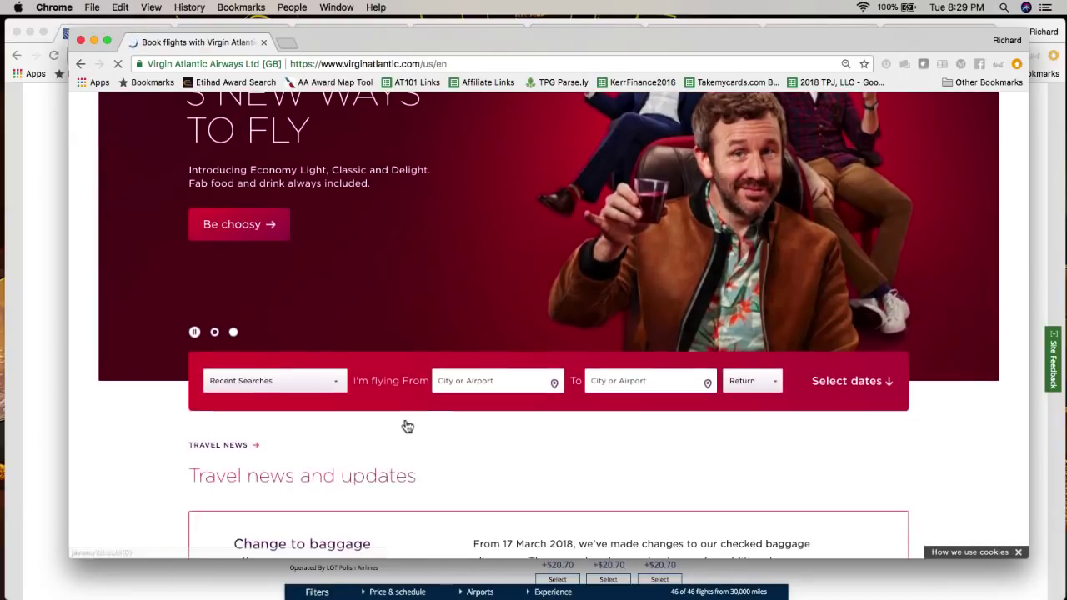
click(474, 384)
text(atl)
click(487, 408)
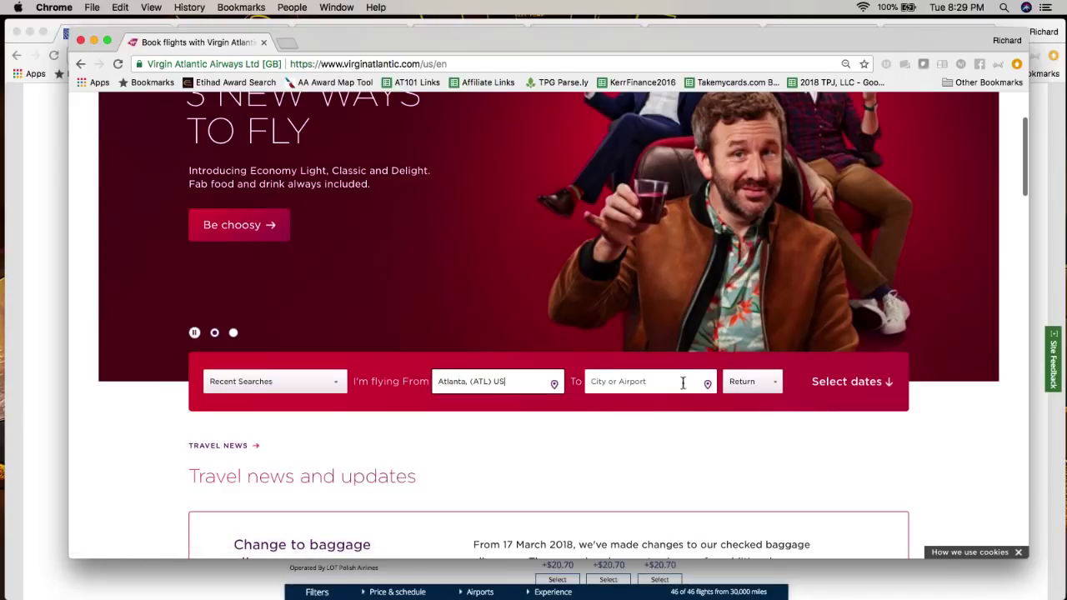
- Choose Paris De Gaulle (CDG) as the arrival airport from the airports listed for France
click(708, 385)
scroll(667, 417, down, 1)
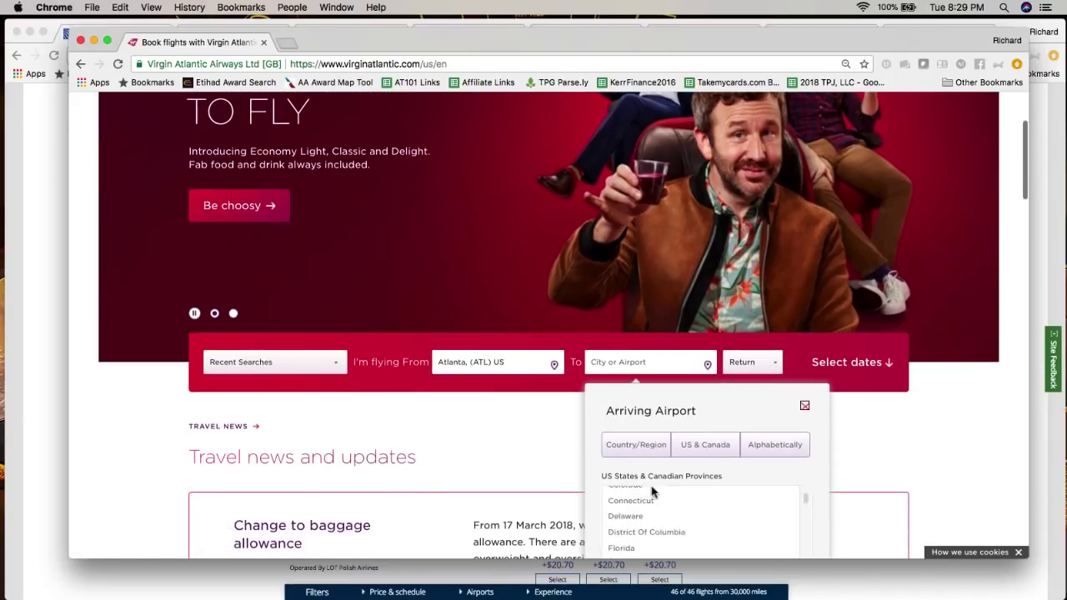
click(636, 445)
scroll(529, 436, down, 3)
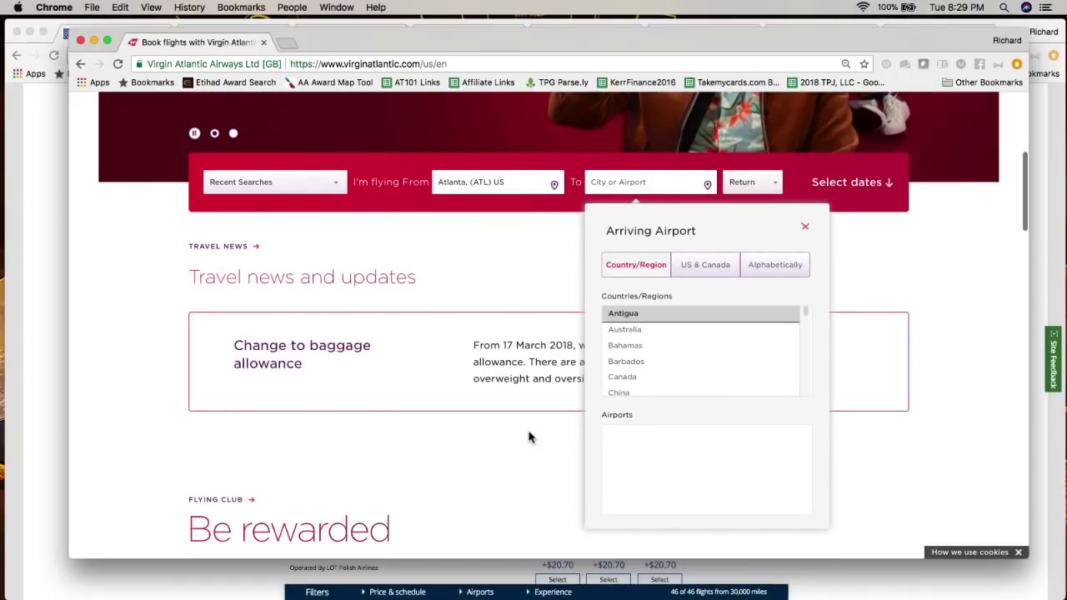
scroll(658, 342, down, 2)
scroll(658, 342, down, 1)
click(655, 337)
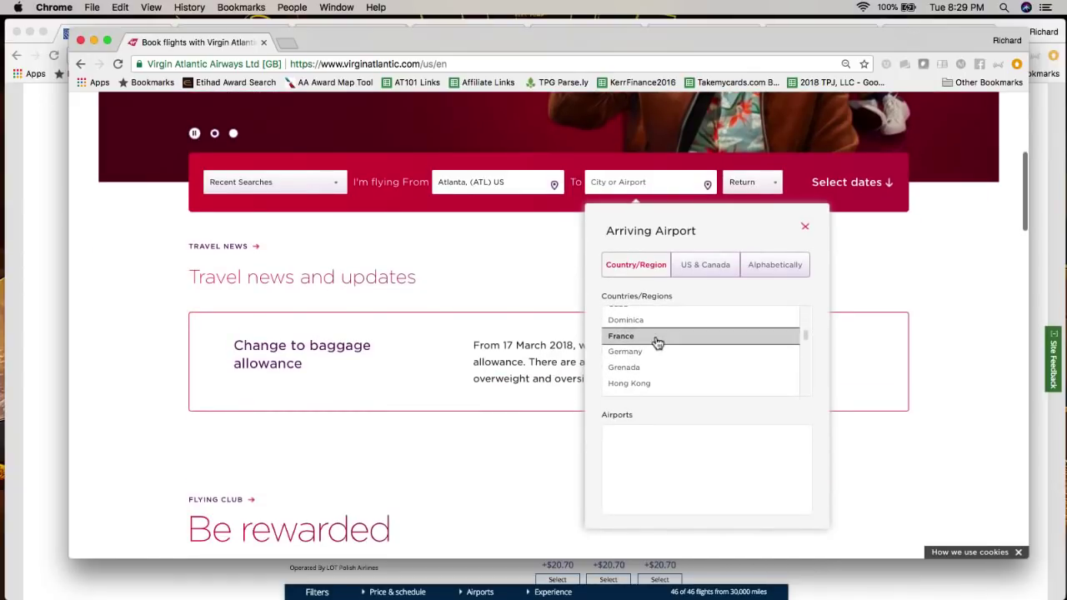
click(646, 433)
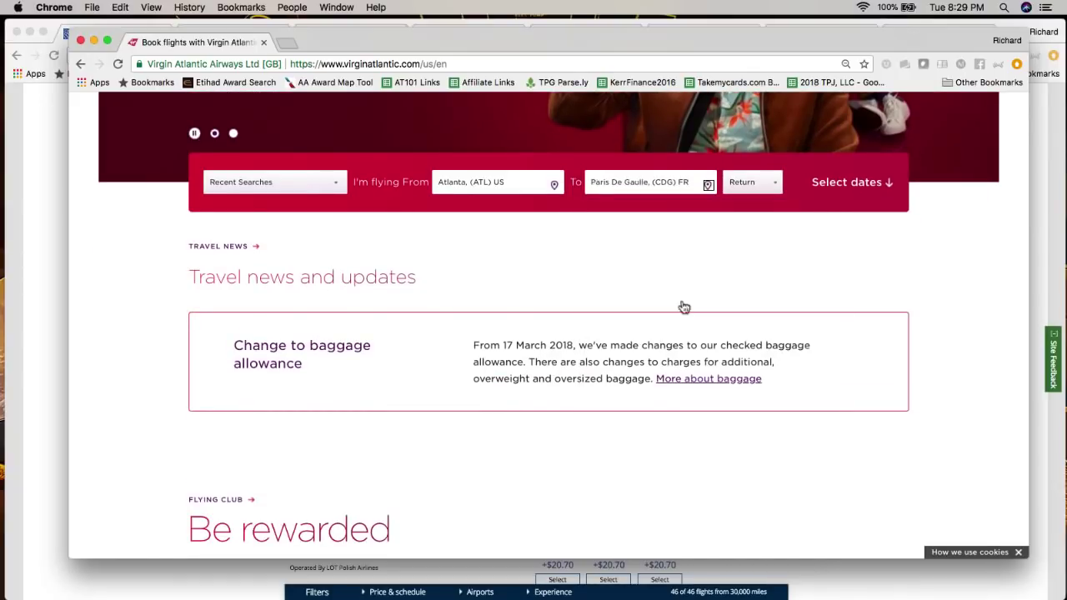
- Make the trip one way, with payment by miles and flights shown within 5 weeks
click(752, 192)
click(749, 194)
click(849, 184)
scroll(439, 469, down, 2)
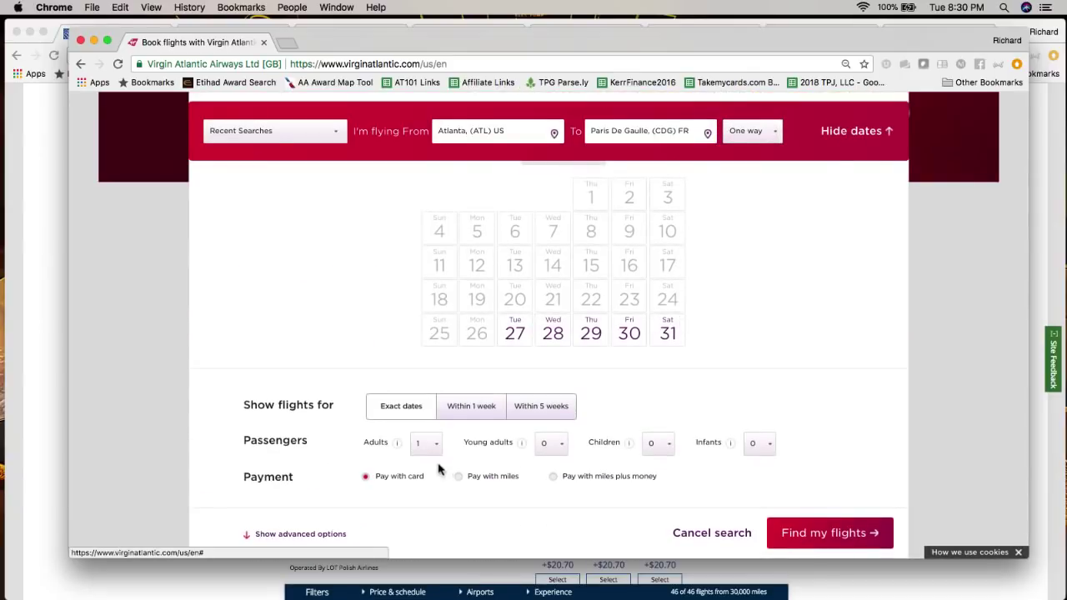
click(459, 477)
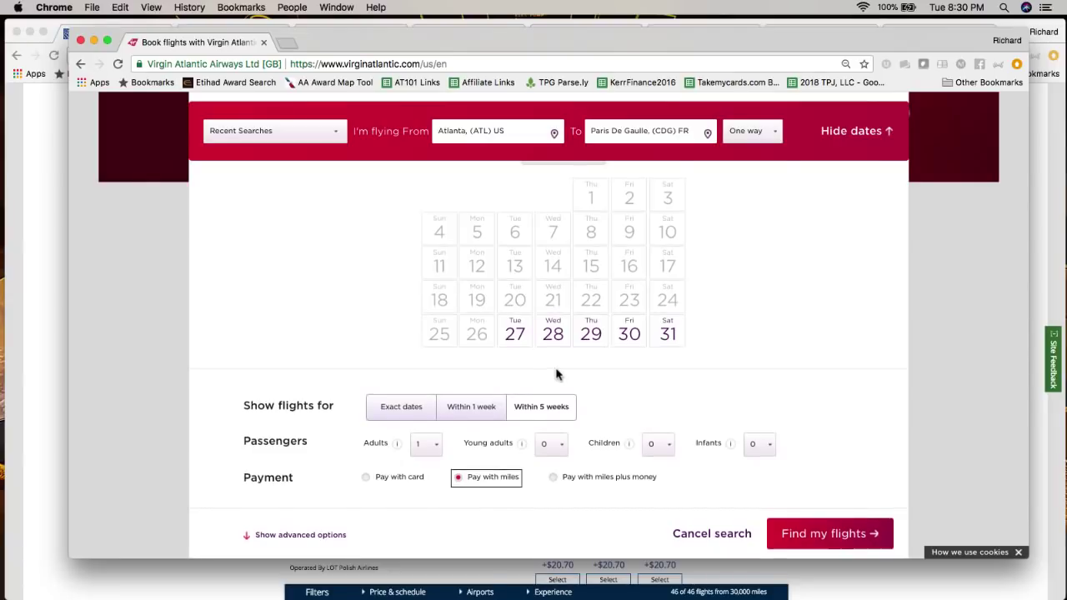
- Set the departure date to 6 June 2018 and search for flights
scroll(558, 375, up, 3)
click(579, 244)
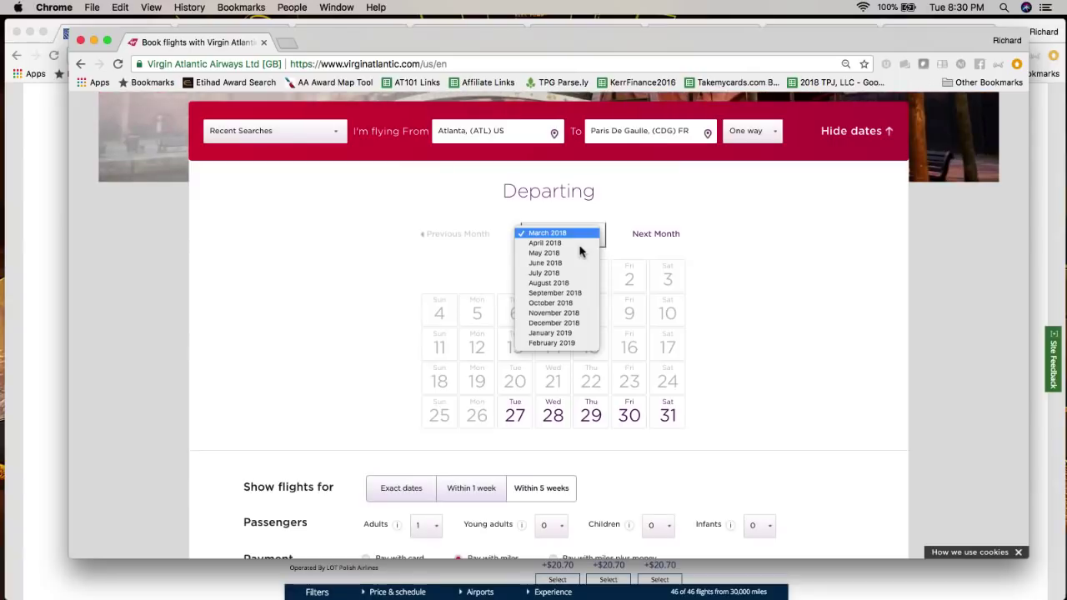
click(573, 265)
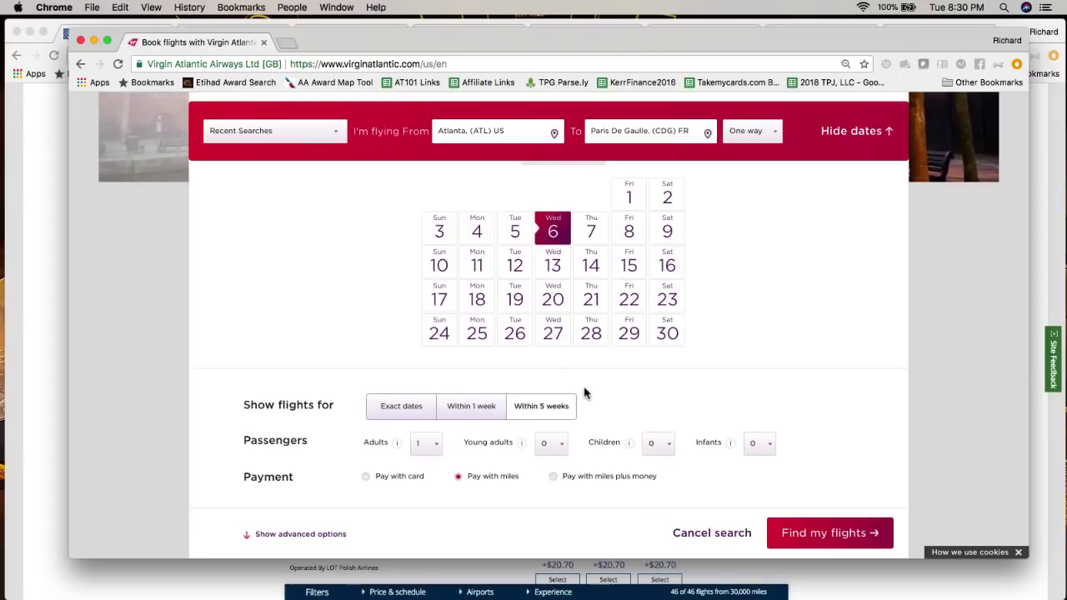
click(813, 540)
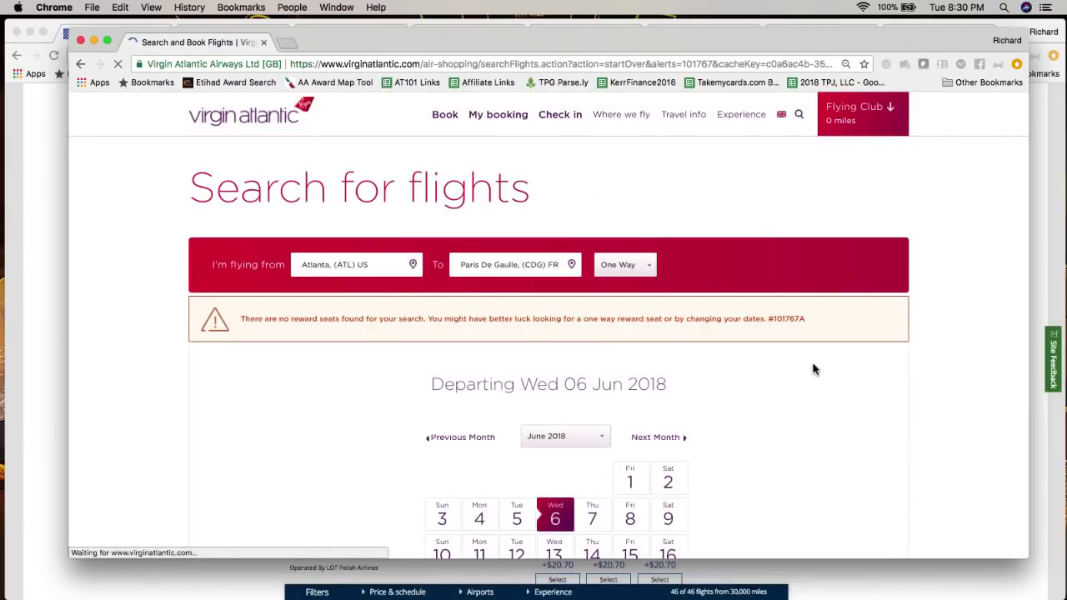
- Change the departure date to 10 October 2018, show flights within 5 weeks, and run the search again
scroll(815, 369, down, 5)
click(587, 308)
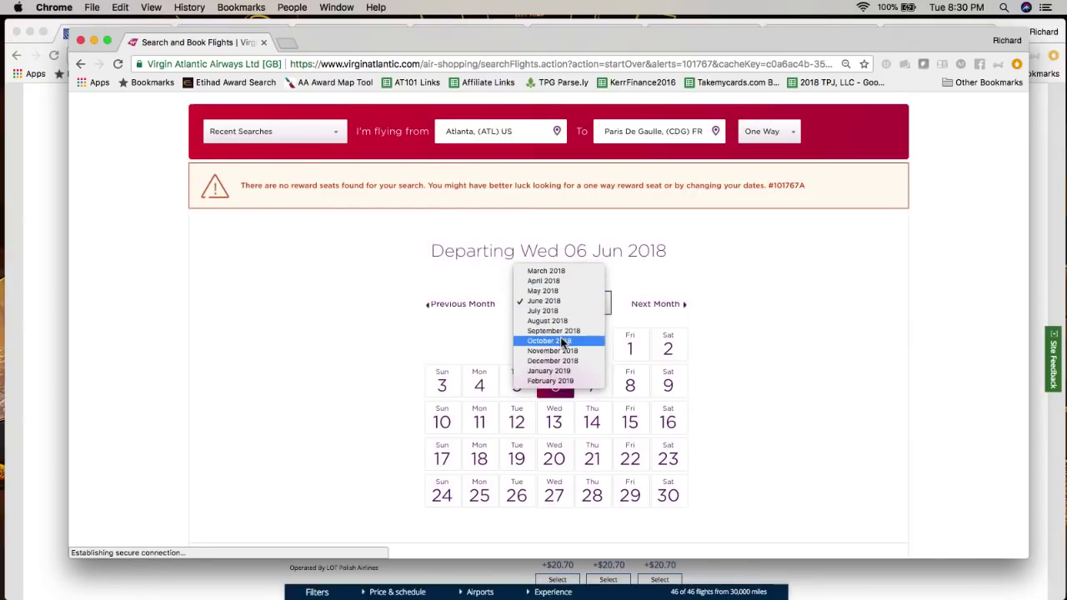
click(800, 394)
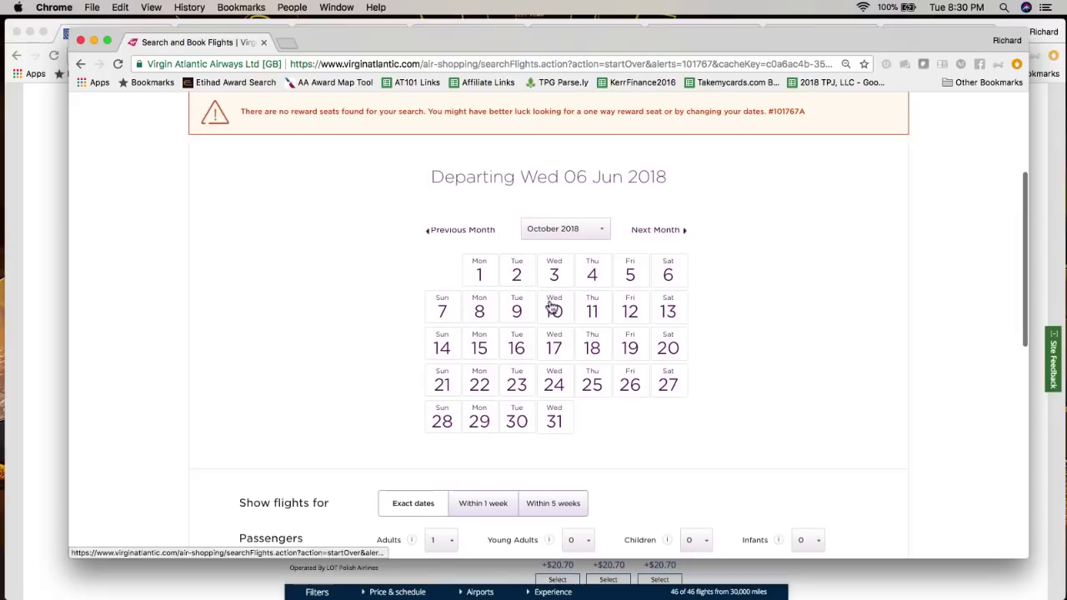
click(555, 309)
scroll(787, 330, down, 3)
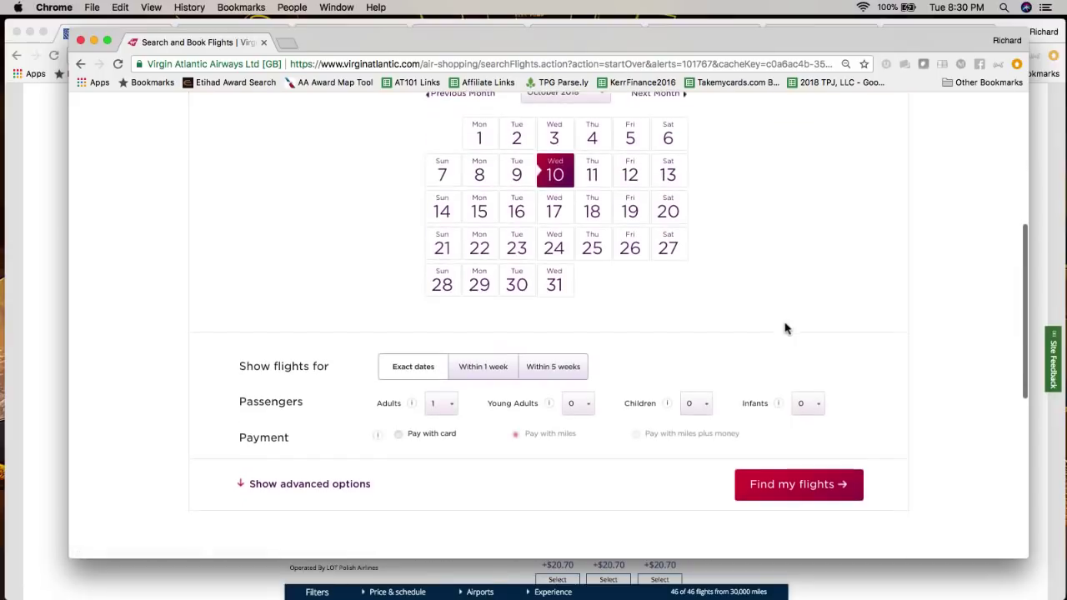
click(557, 368)
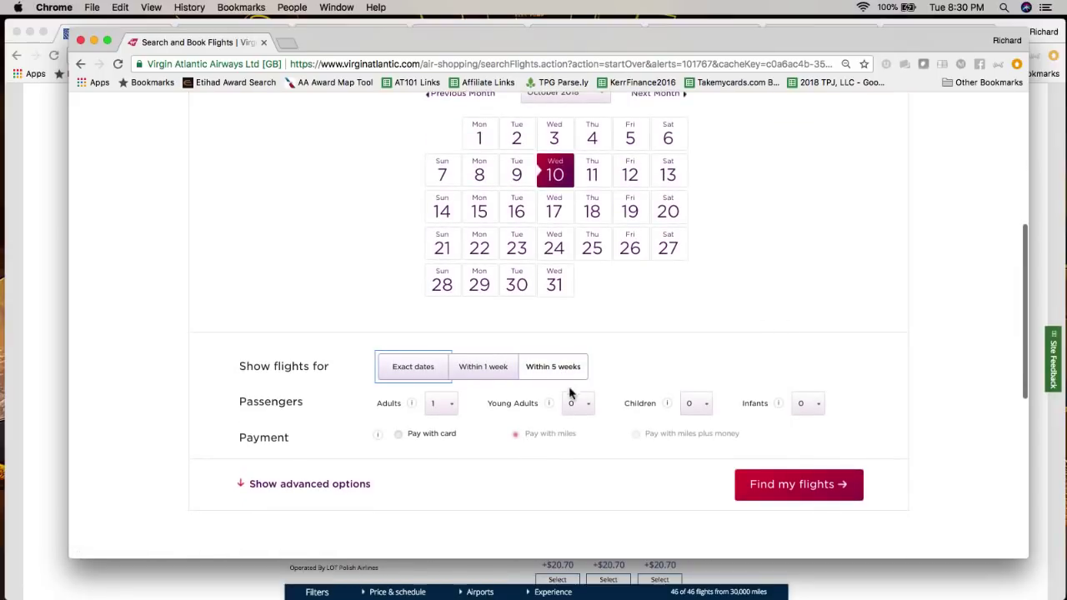
click(777, 488)
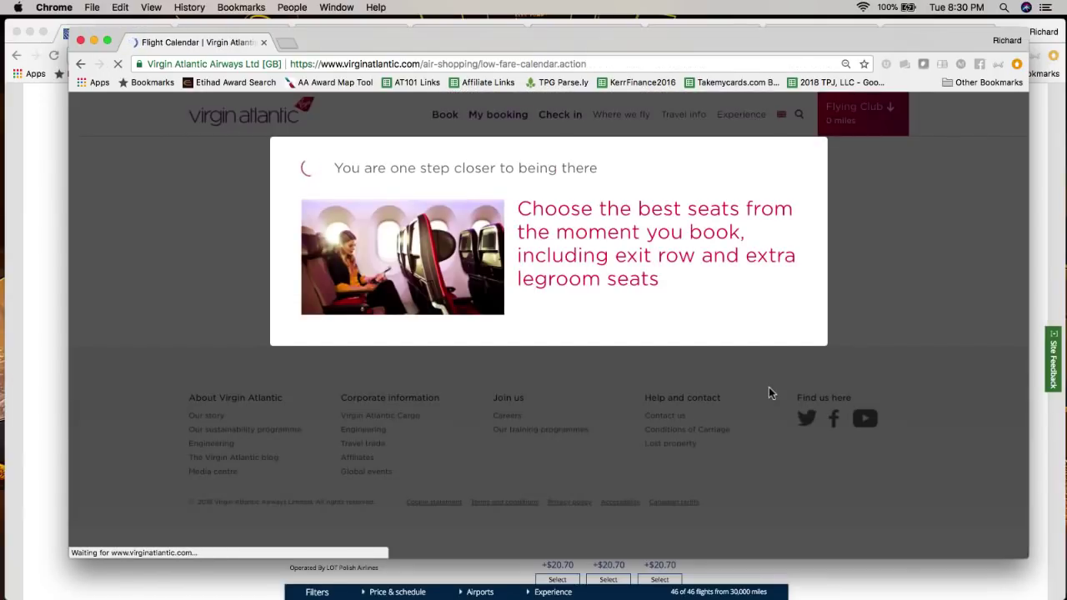
- Review the economy mileage prices across the flexible date calendar for October
scroll(770, 393, down, 5)
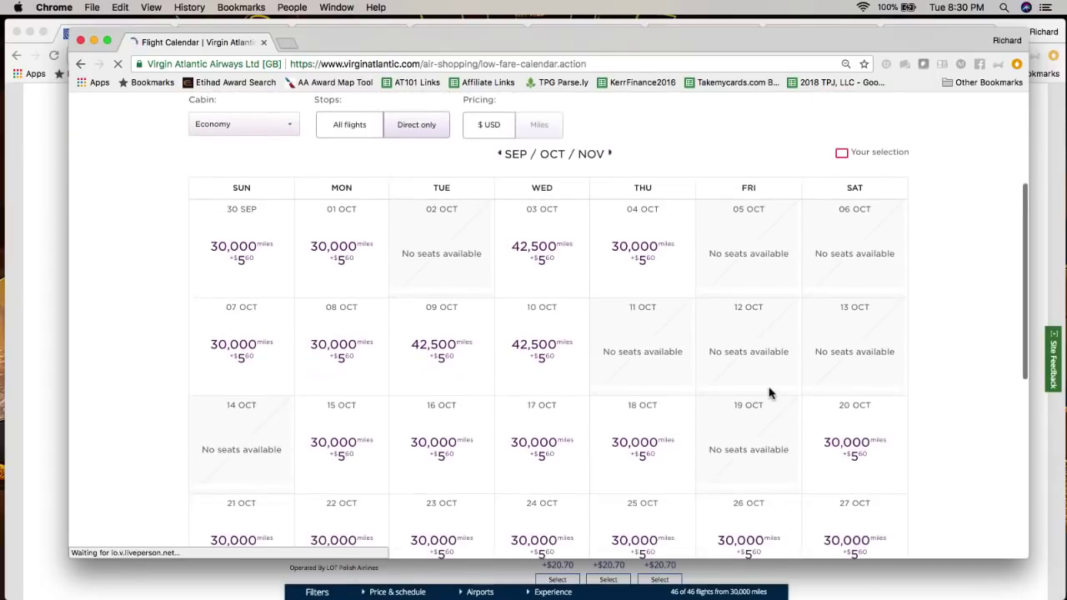
scroll(770, 394, down, 4)
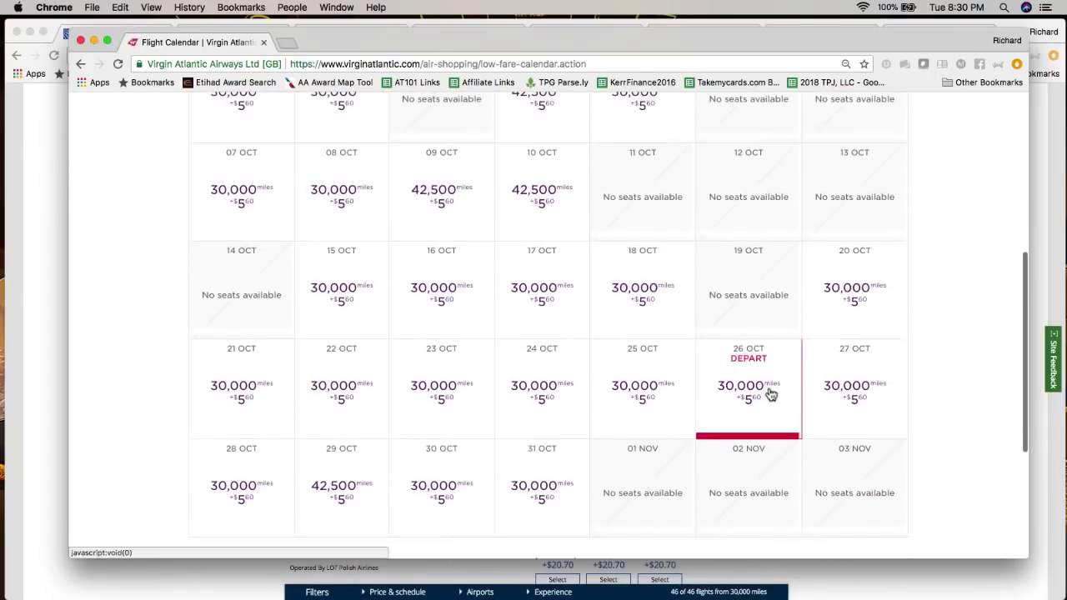
scroll(771, 393, up, 6)
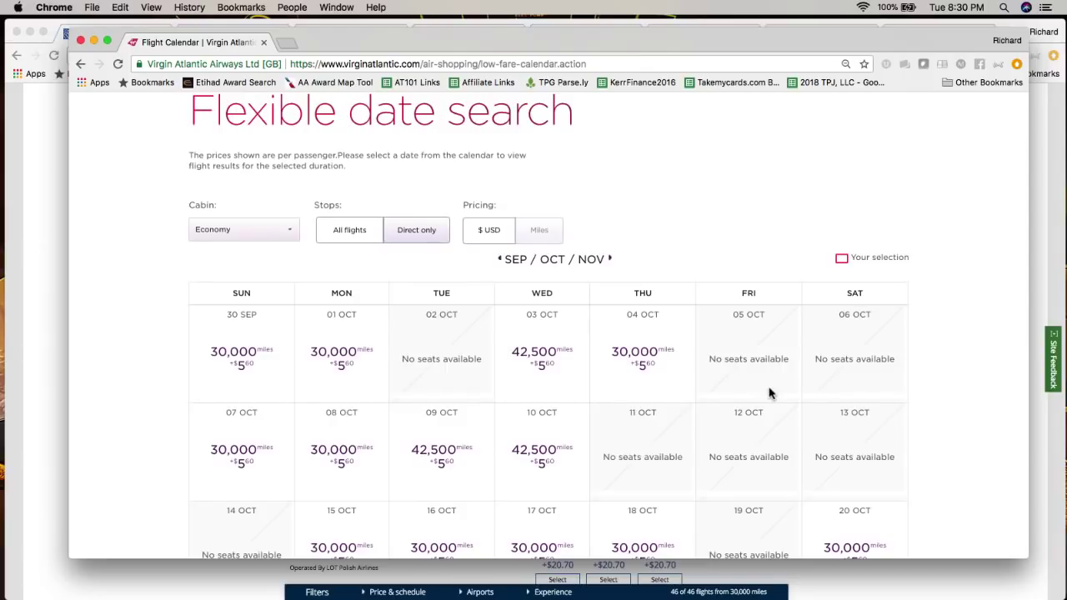
- Switch the calendar's cabin to Upper Class and review the award availability
scroll(665, 442, down, 1)
click(247, 220)
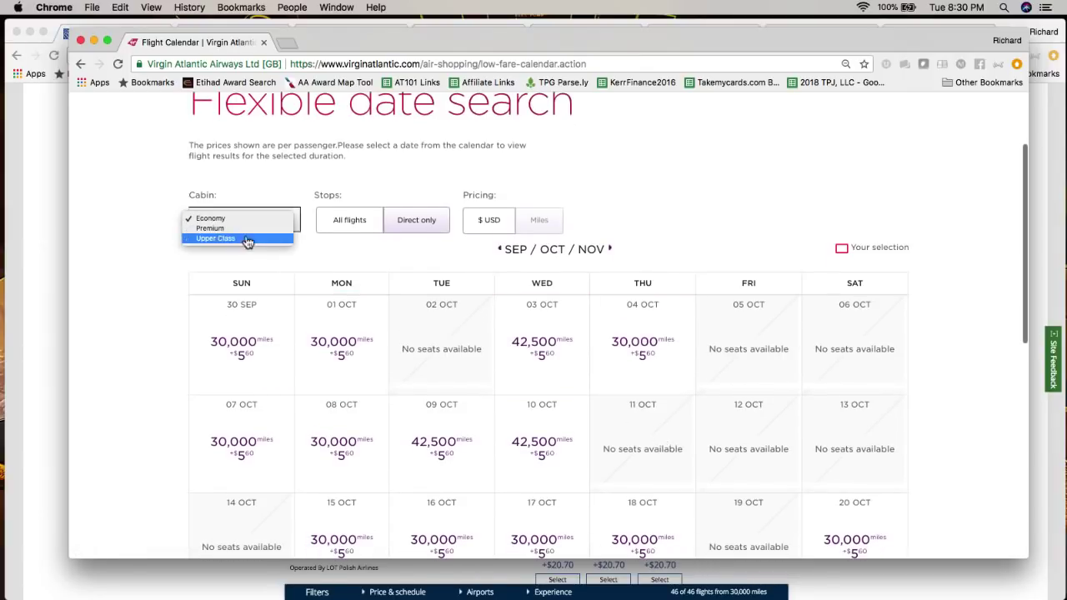
click(245, 238)
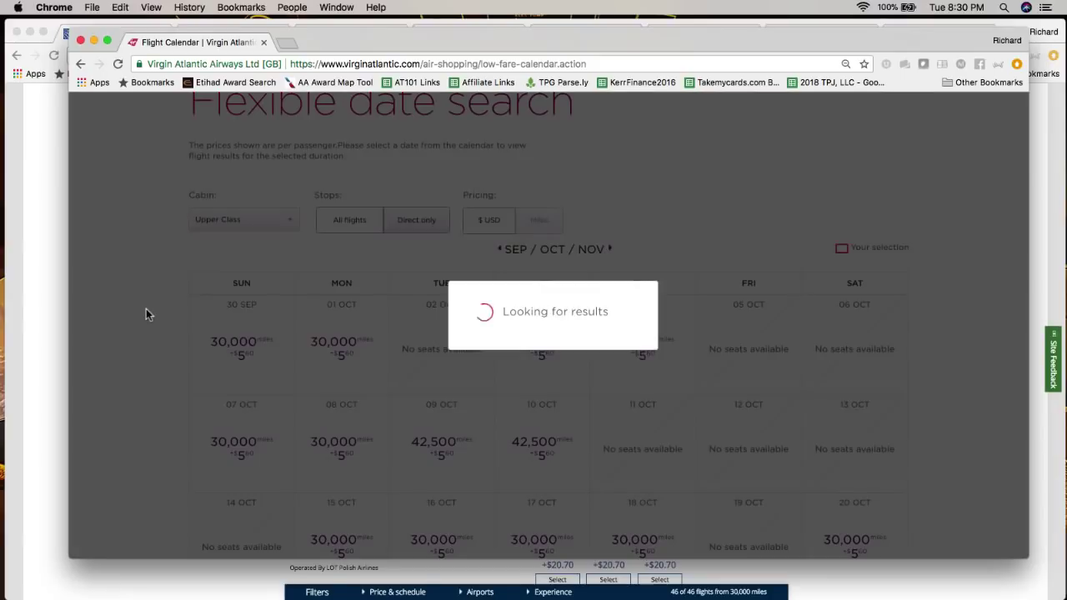
scroll(146, 314, down, 5)
scroll(145, 314, up, 5)
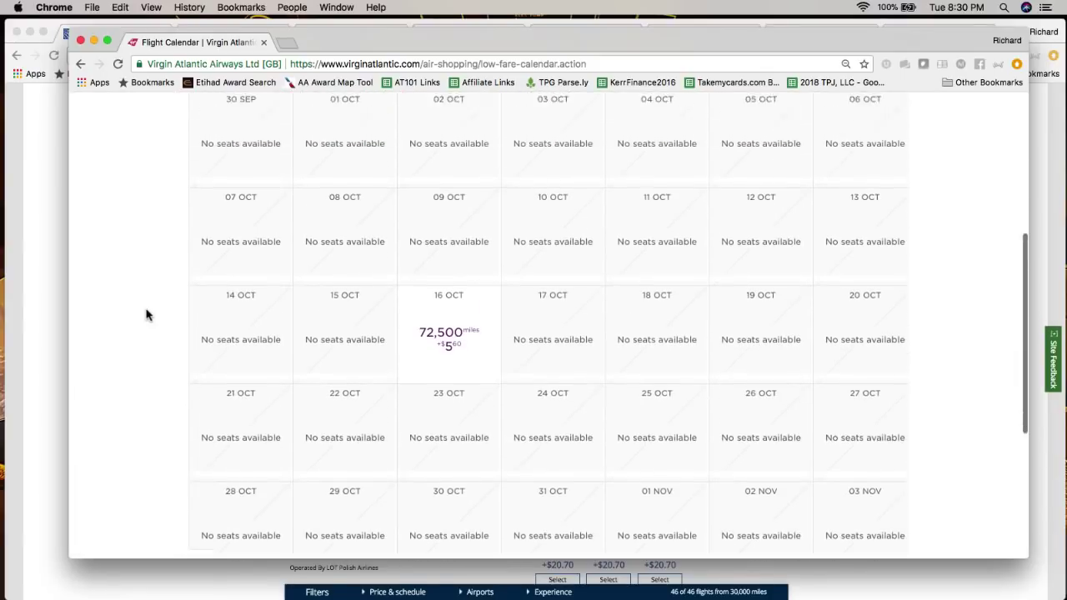
- Open the 16 October flight option and view the flight and cabin information for its Atlanta to Newark leg
click(422, 381)
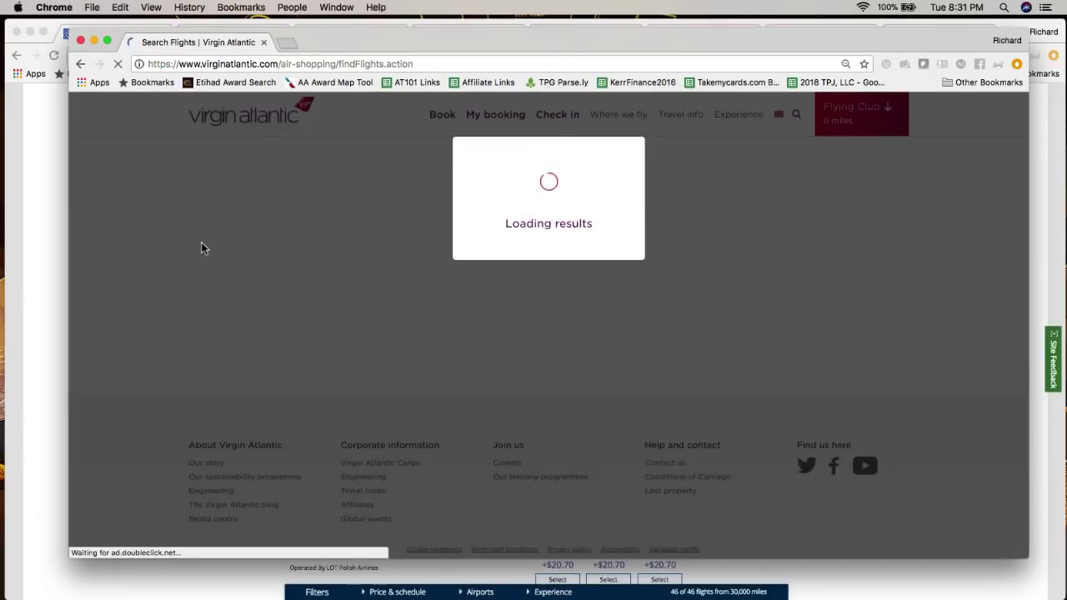
scroll(201, 248, down, 3)
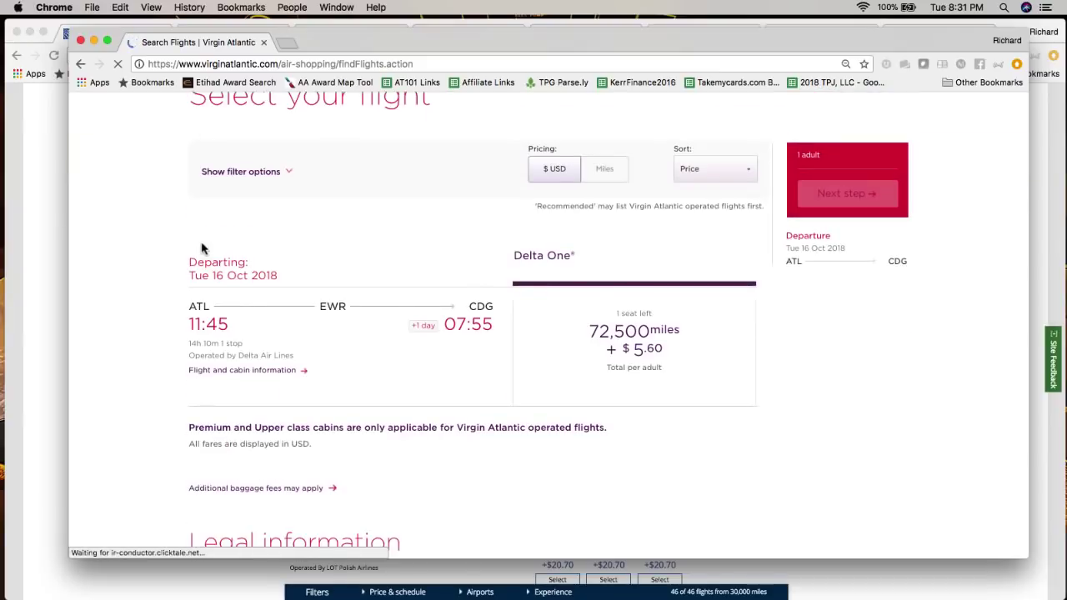
click(308, 377)
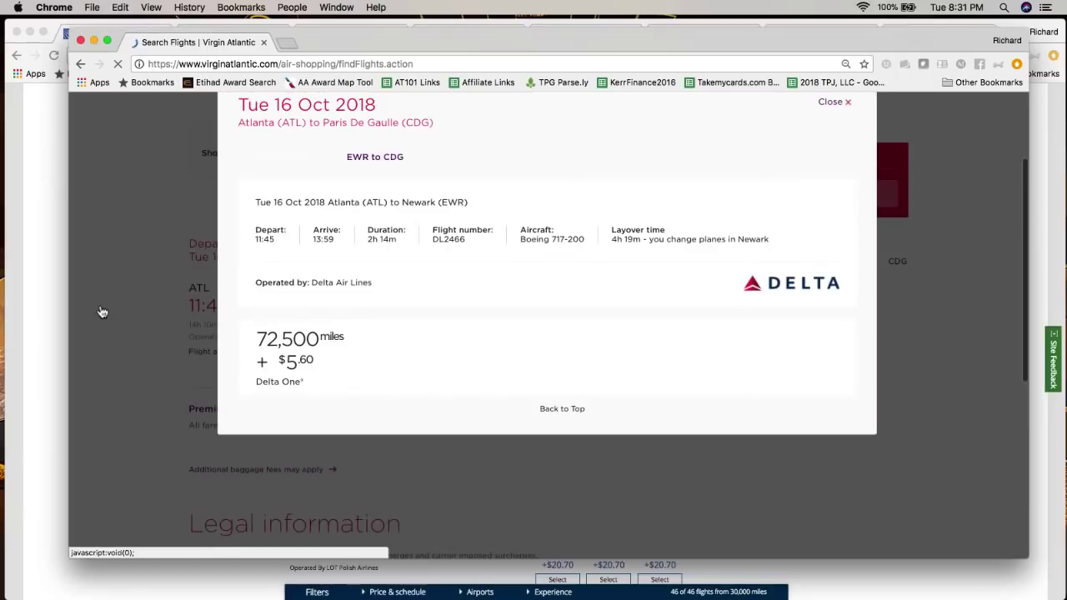
scroll(375, 298, up, 2)
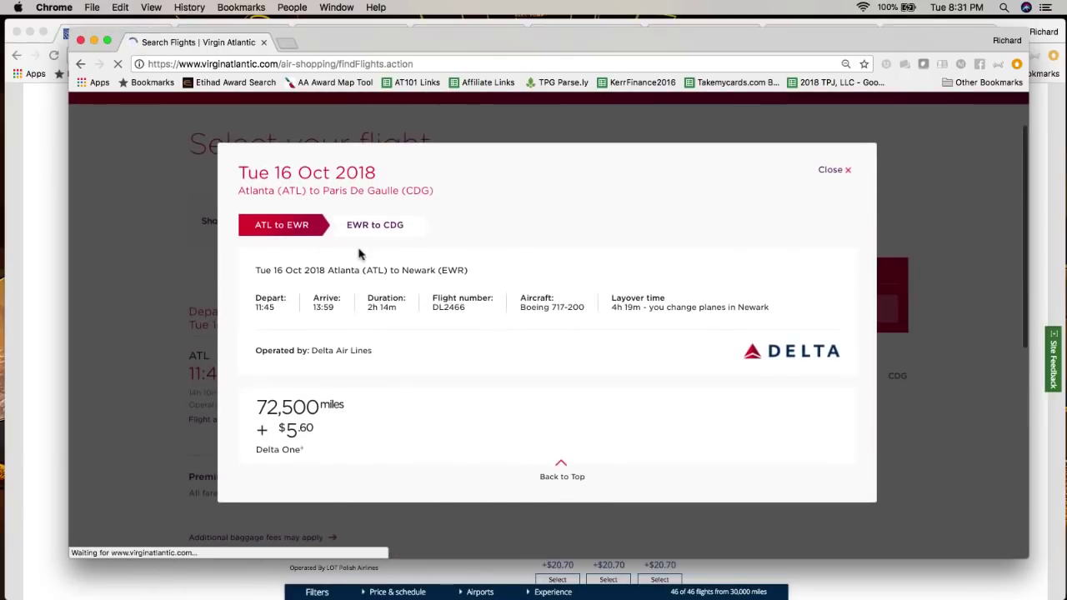
- Review the flight and cabin details of the Newark to Paris leg, including the partner information, and close them
click(389, 232)
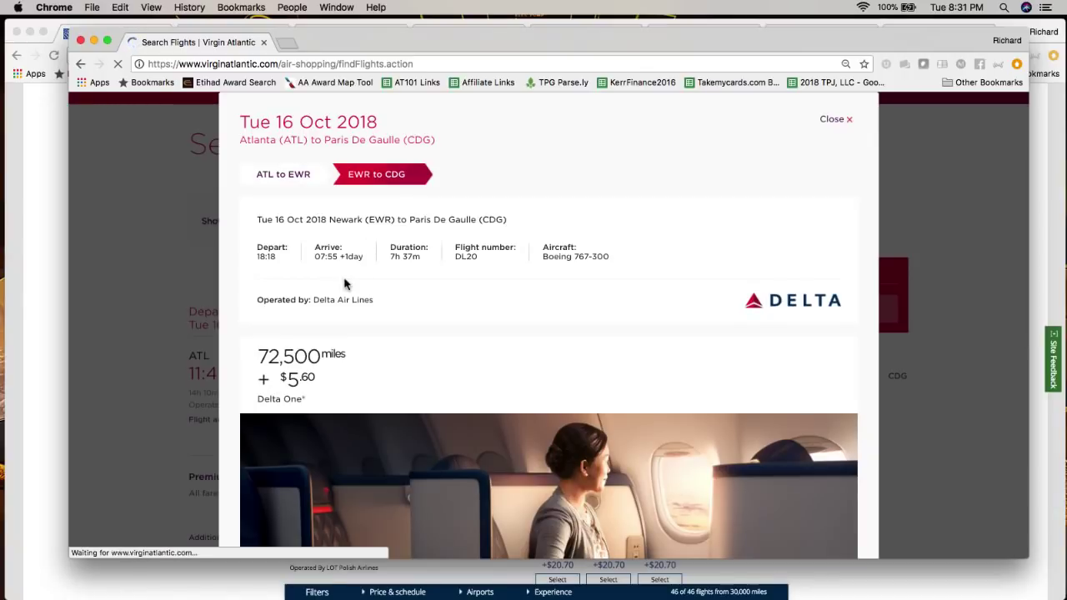
scroll(310, 360, down, 5)
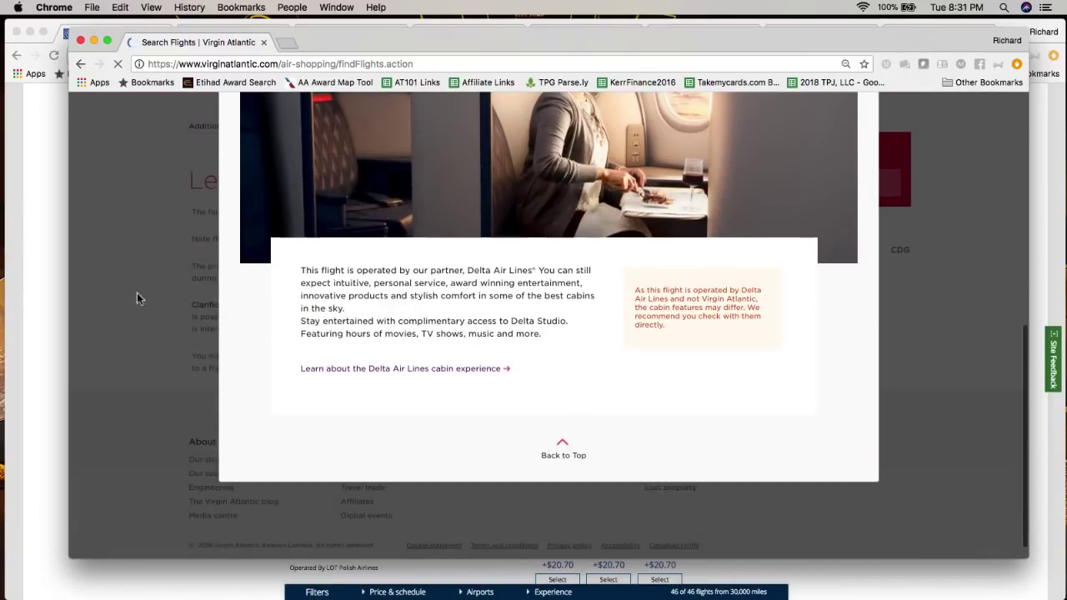
scroll(137, 290, up, 3)
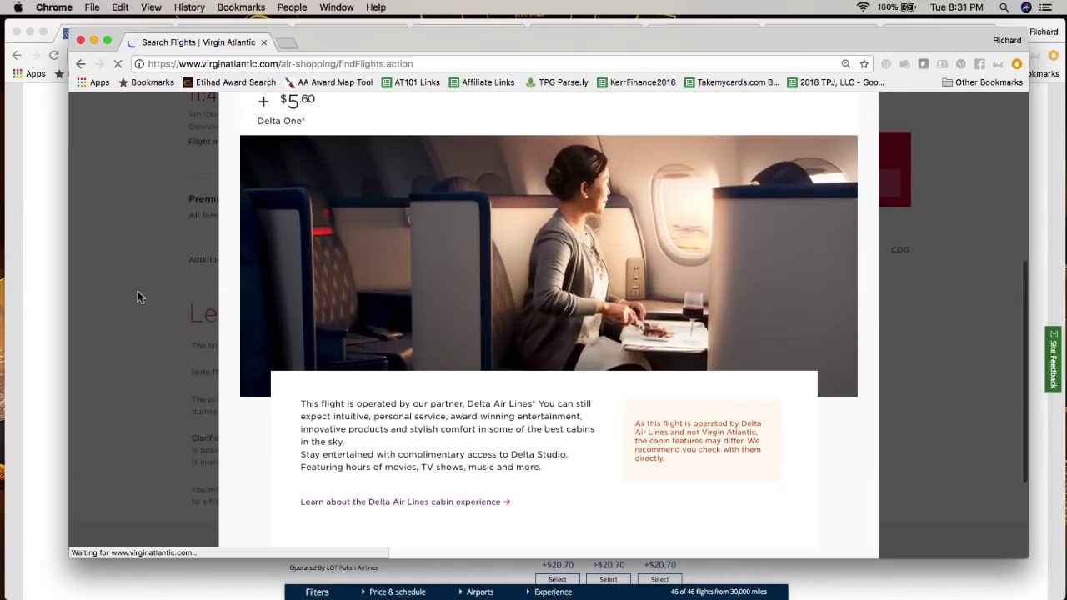
scroll(136, 290, up, 3)
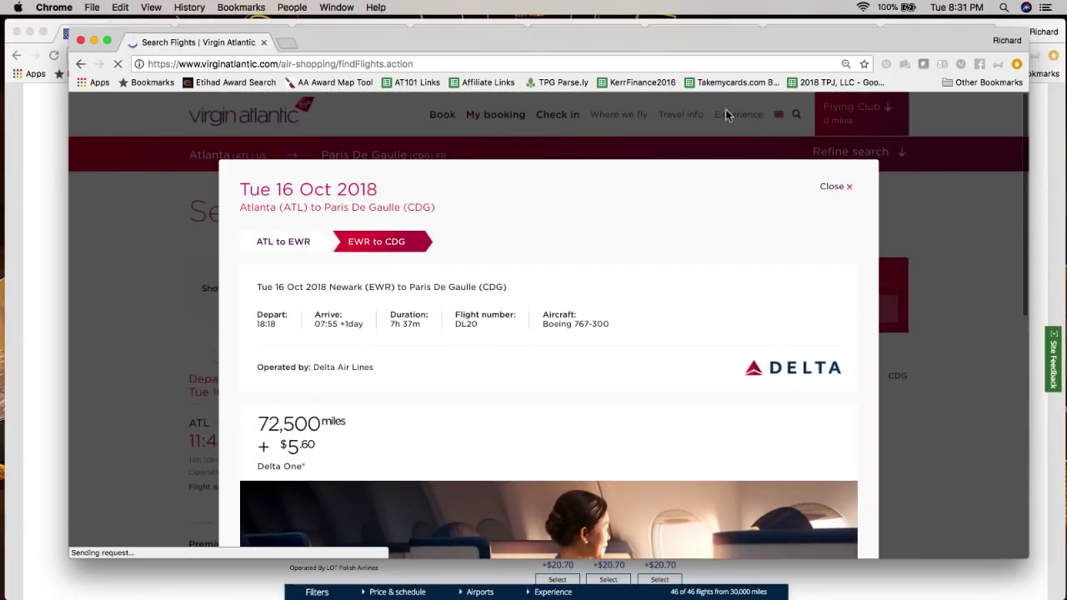
click(831, 192)
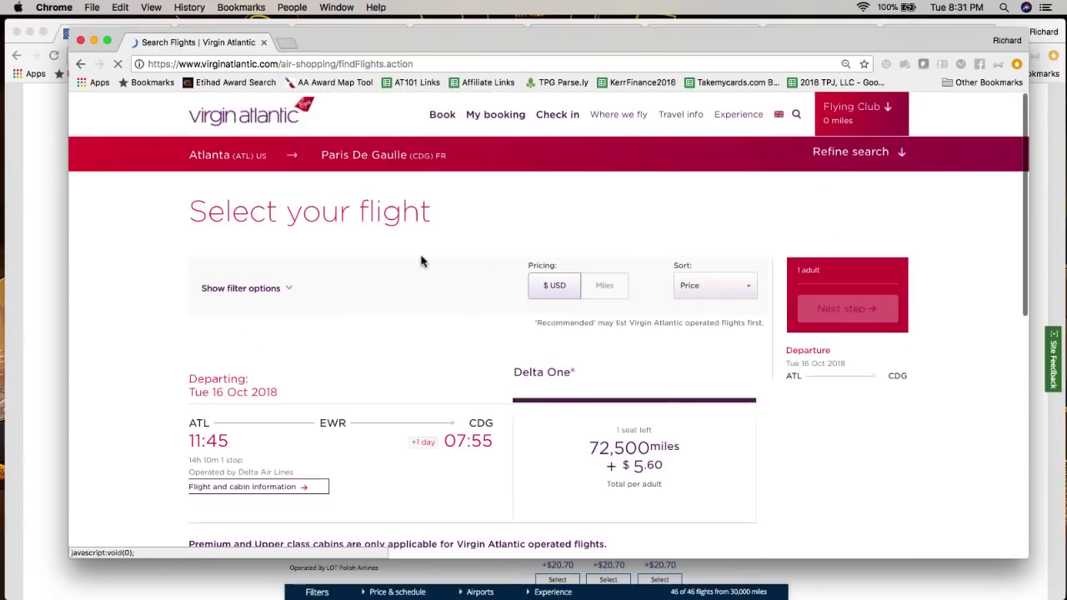
- Reopen the Virgin Atlantic search for refinement and change the departure airport to Newark (EWR)
click(851, 152)
click(267, 167)
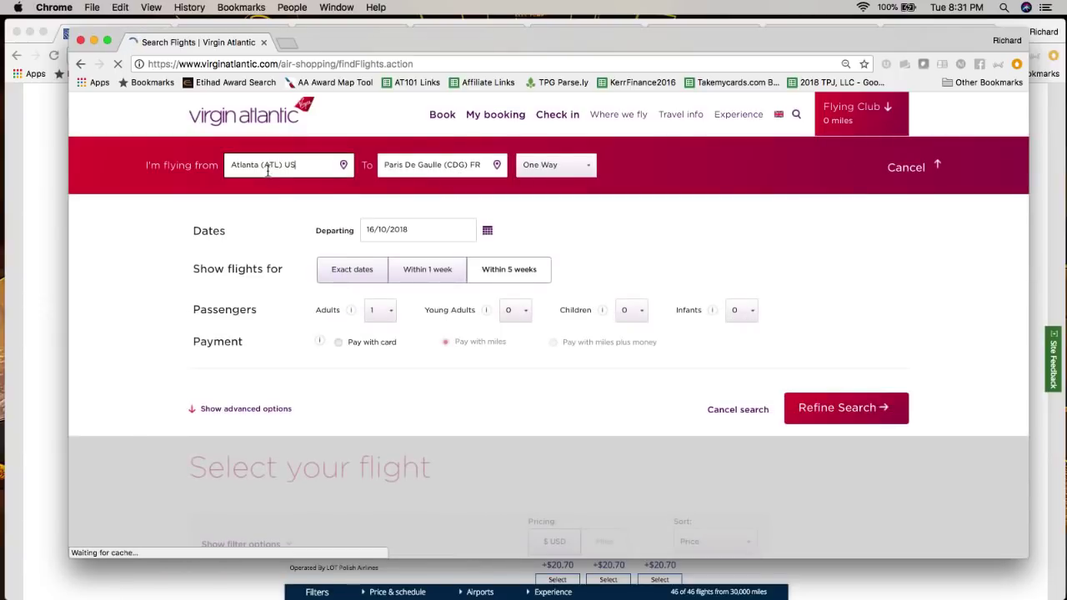
text(ewr)
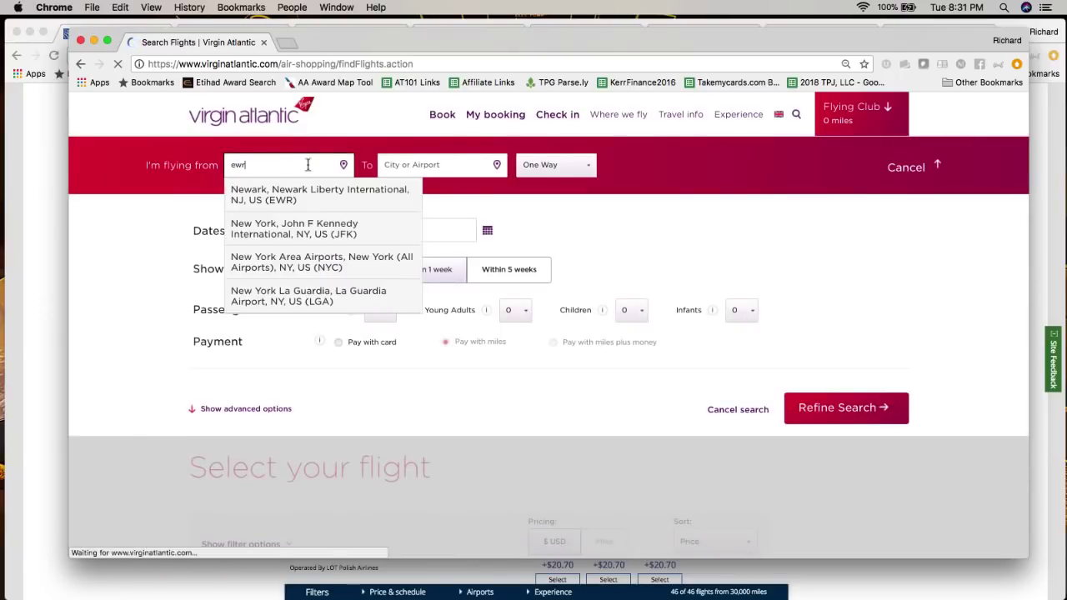
click(339, 192)
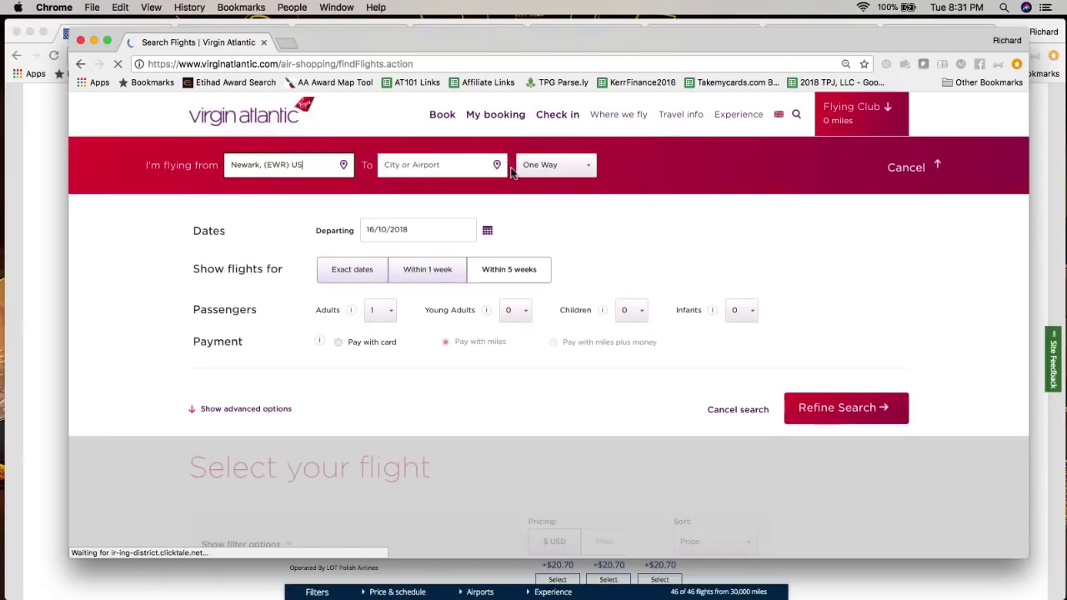
- Choose Paris De Gaulle (CDG) as the arriving airport from the country list and run the refined search
click(497, 166)
click(498, 166)
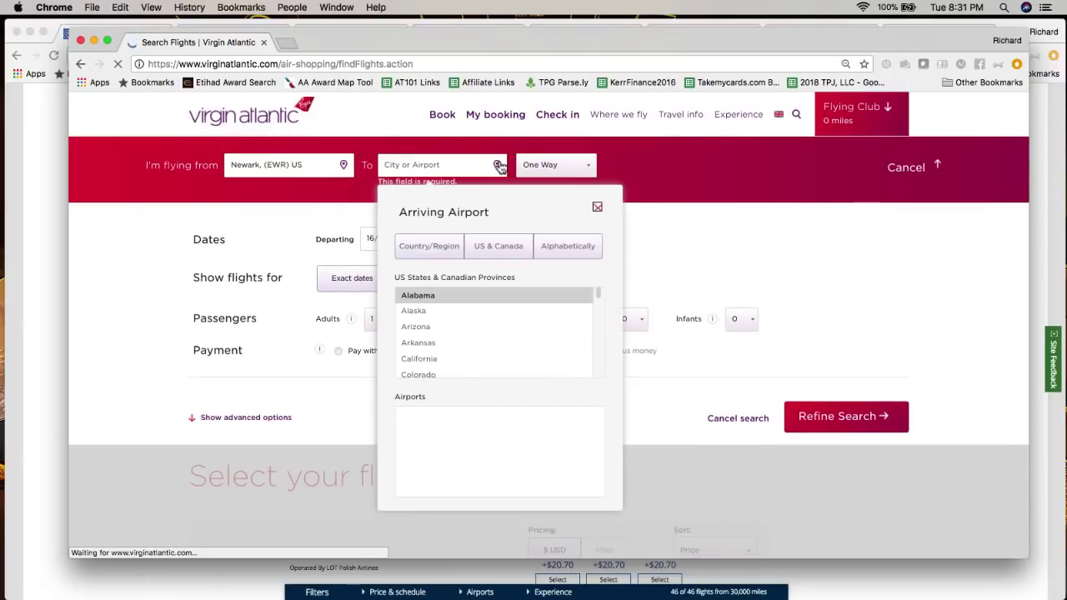
click(427, 246)
scroll(428, 329, down, 3)
click(429, 326)
click(436, 415)
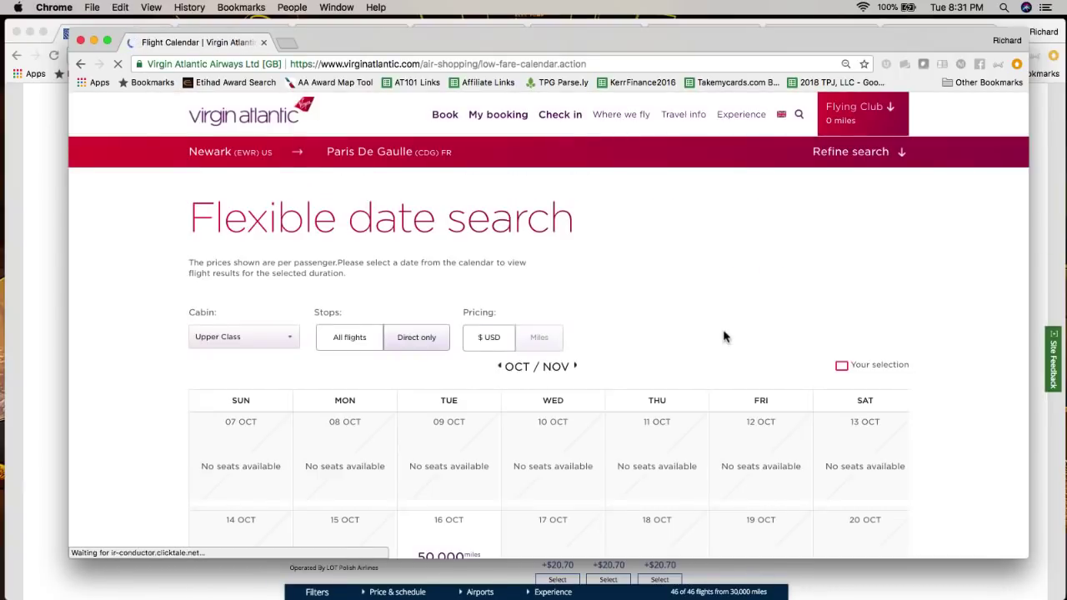
- Open the 16 October award on the flexible date calendar and review the Newark to Paris flight
scroll(724, 337, down, 5)
scroll(655, 336, down, 3)
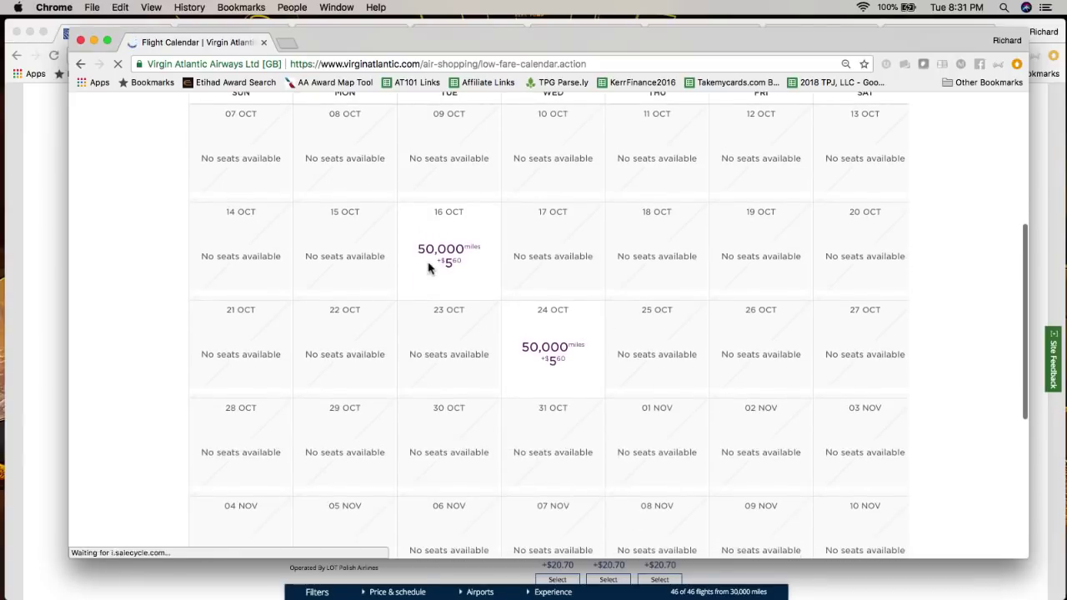
click(443, 268)
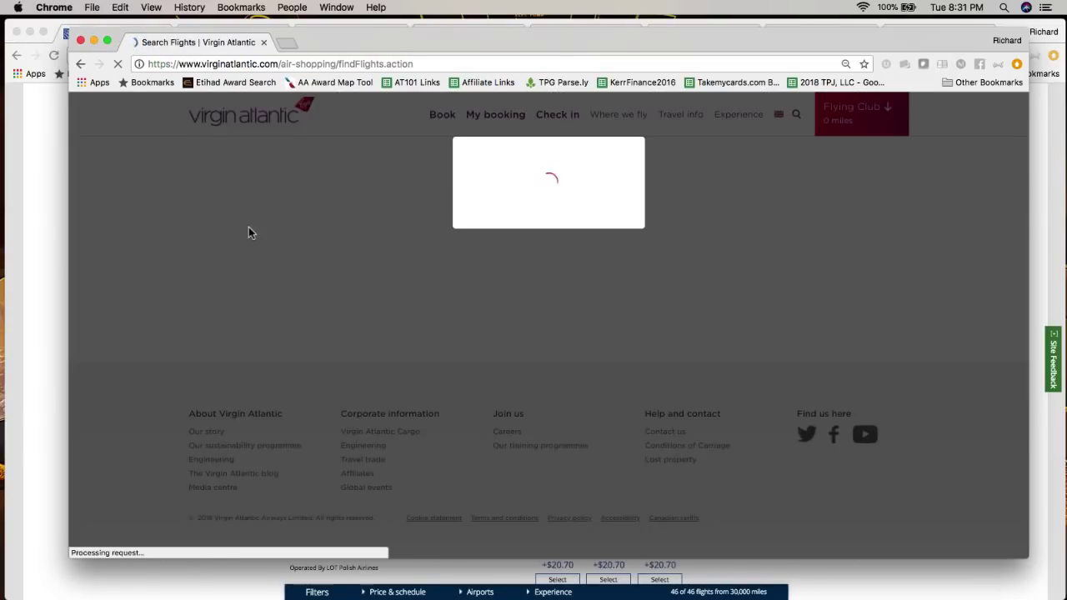
scroll(248, 231, down, 2)
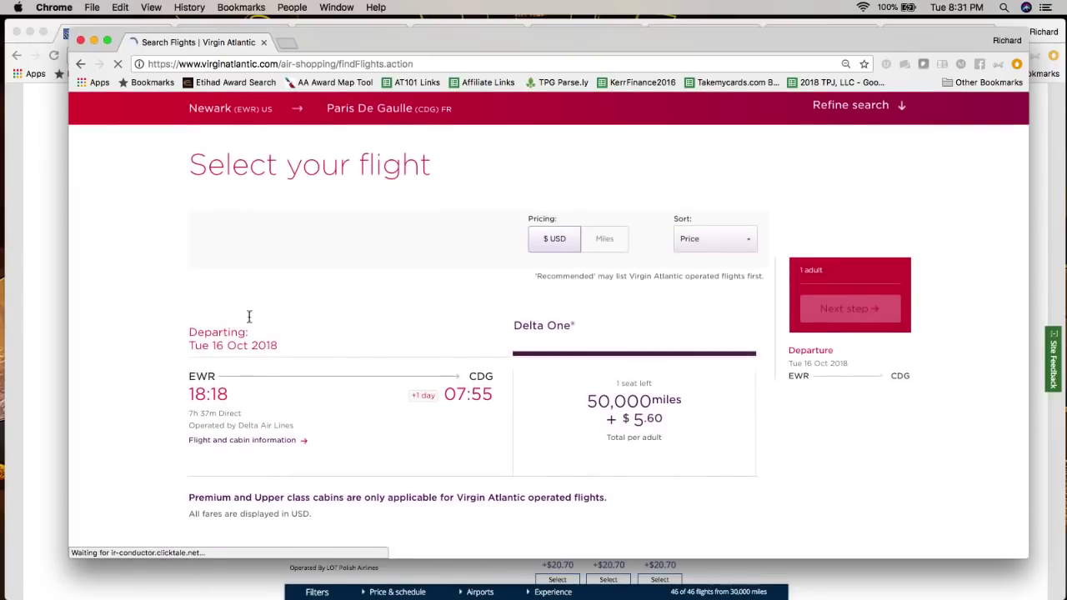
scroll(305, 447, down, 2)
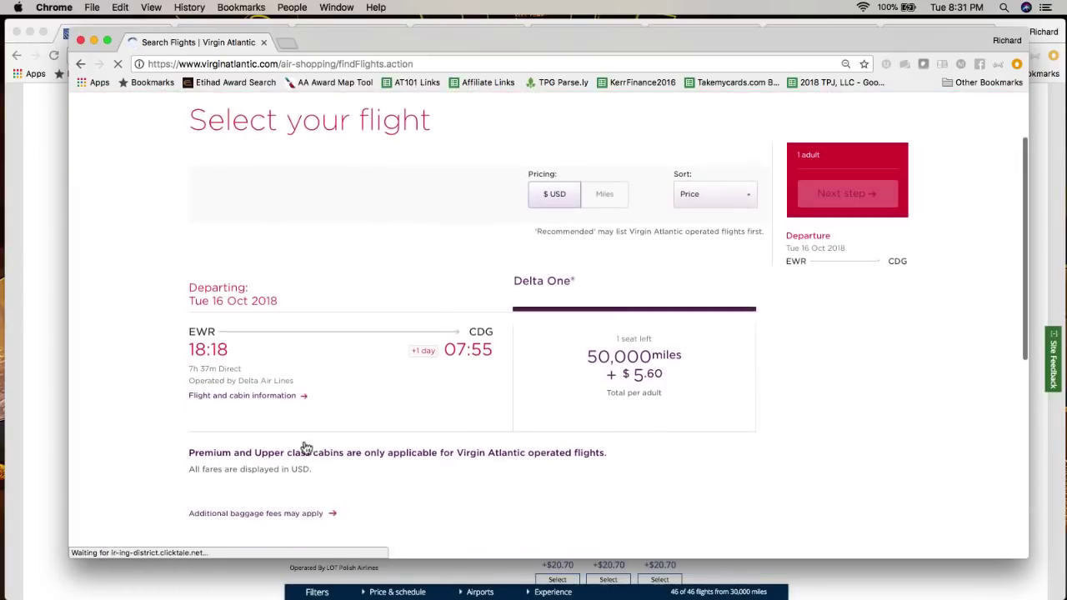
- Open delta.com in a new browser tab
click(287, 45)
text(delta)
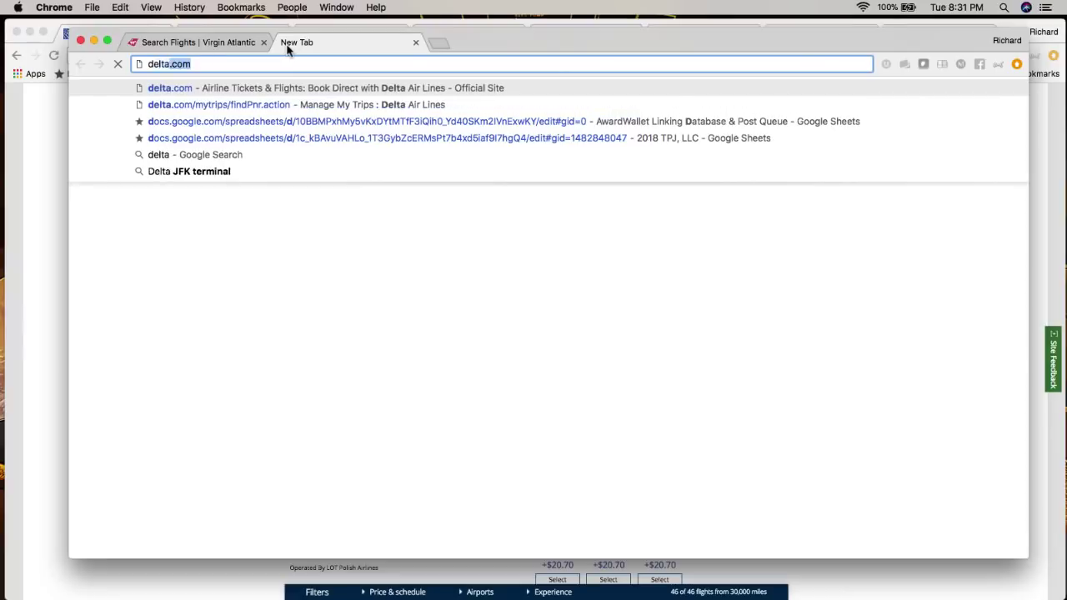
key(Escape)
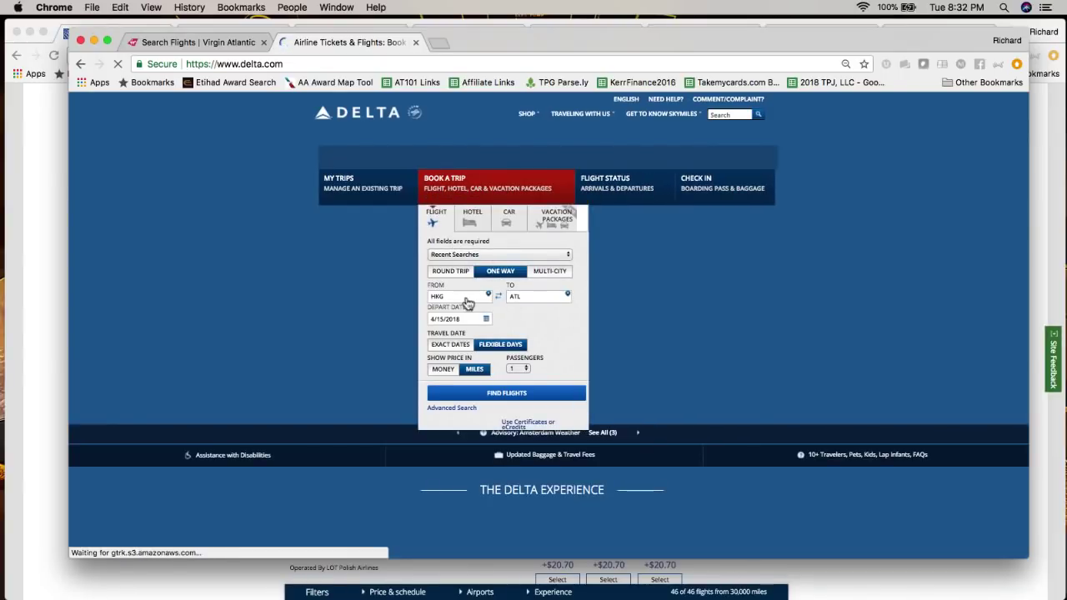
- Set the one-way Delta flight search to depart from EWR and arrive at CDG
click(451, 296)
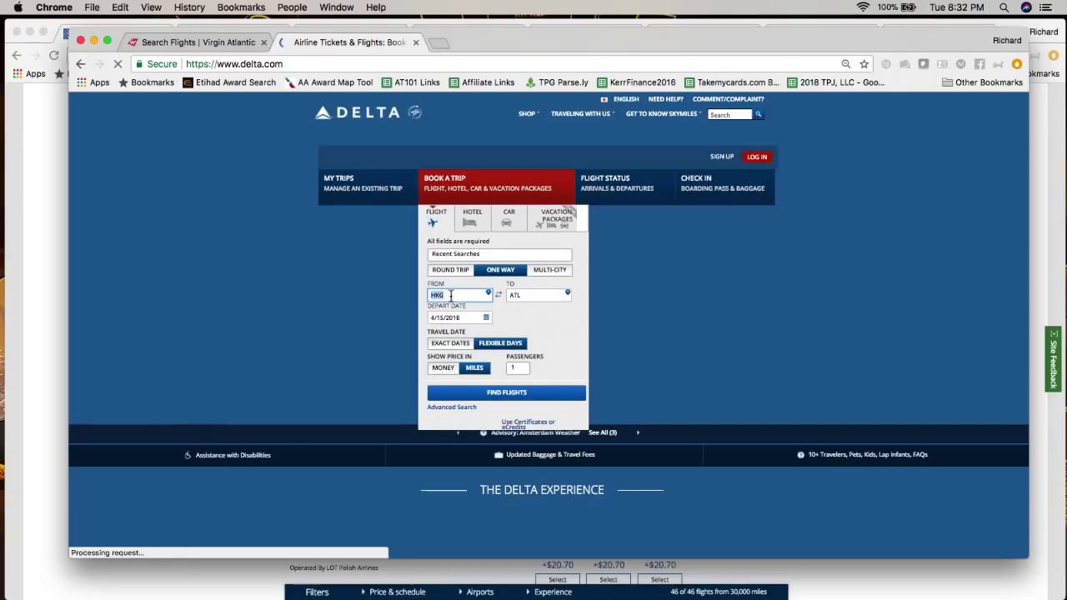
text(ewr)
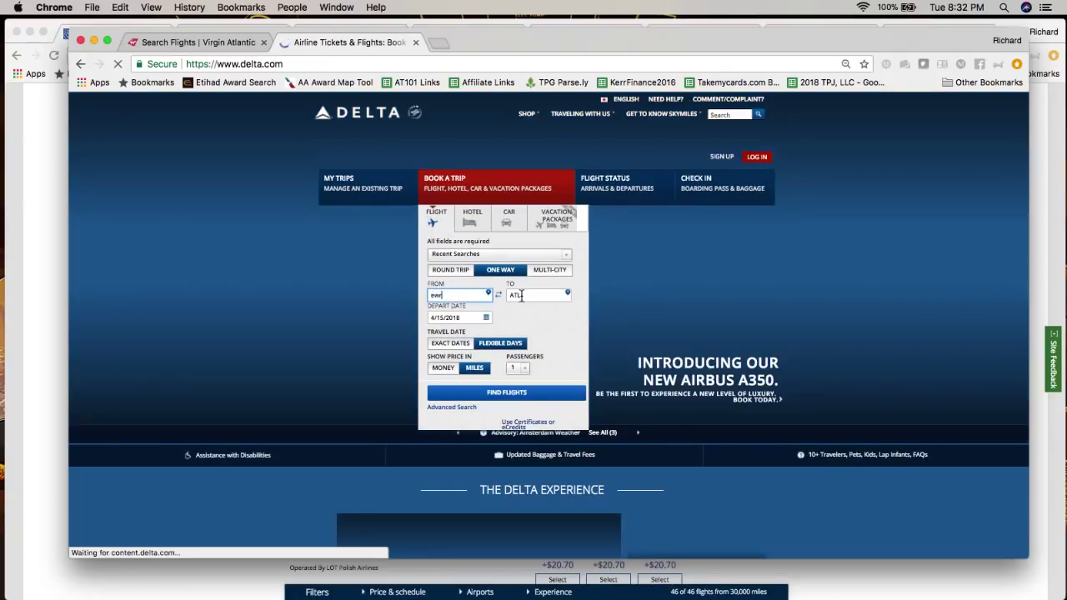
click(521, 295)
text(ca)
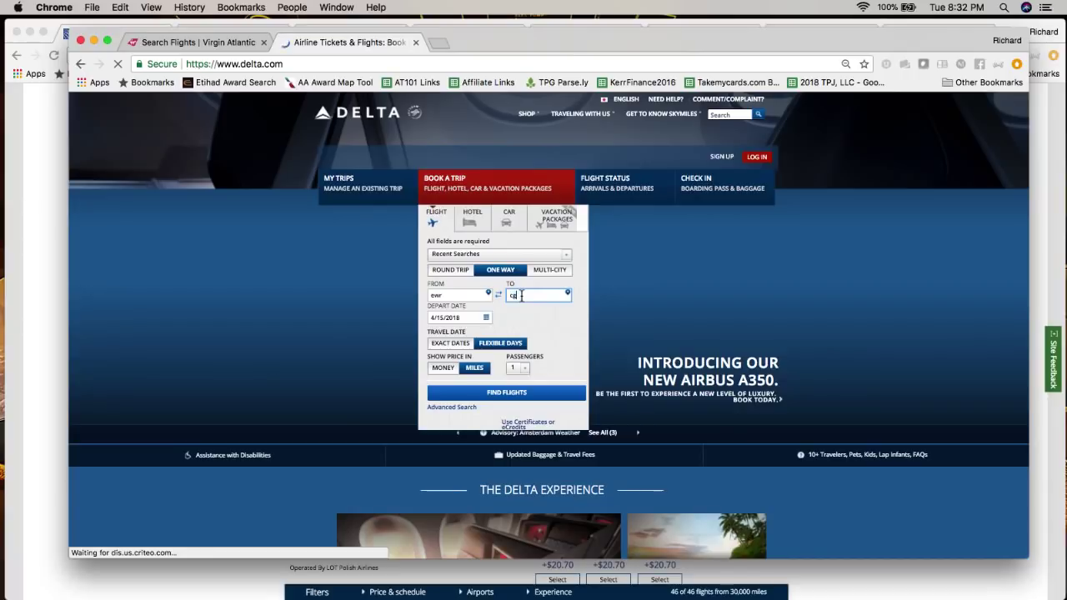
text(dg)
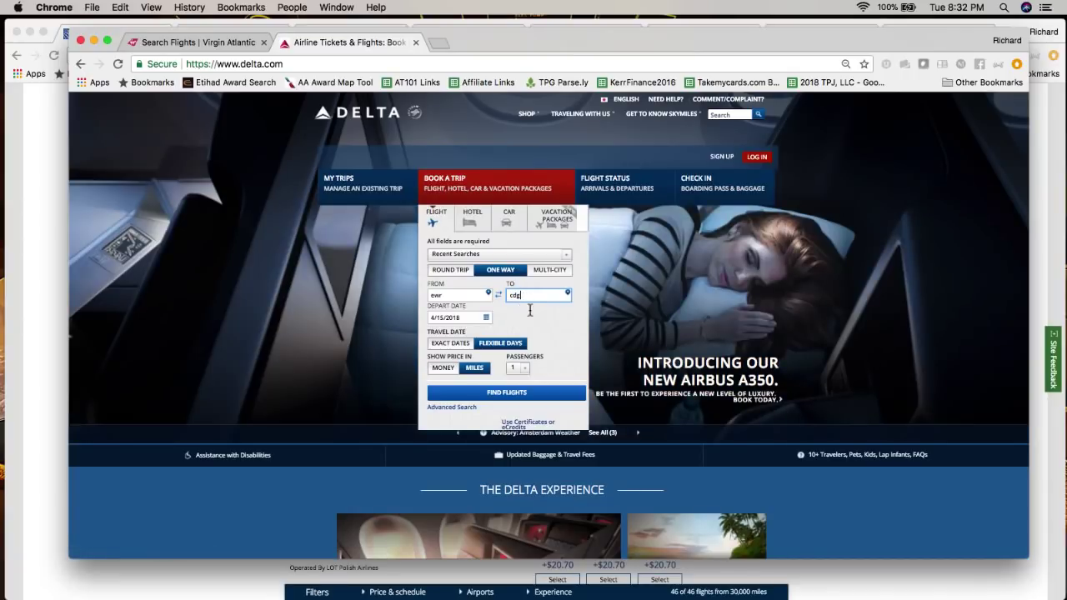
- Set the departure date to 10/16/2018 and search for the flights
click(492, 320)
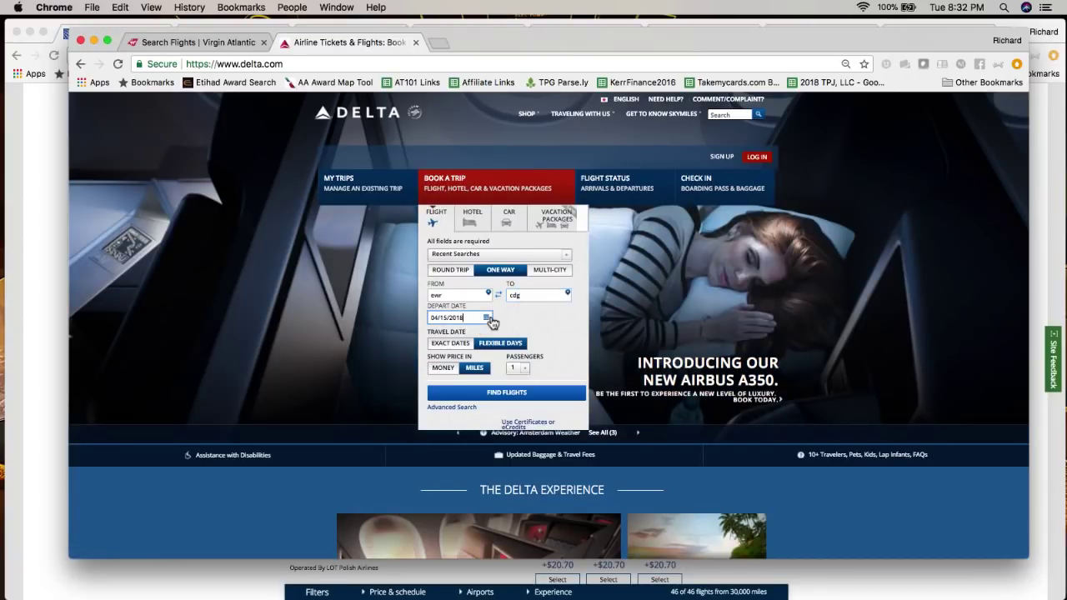
click(489, 318)
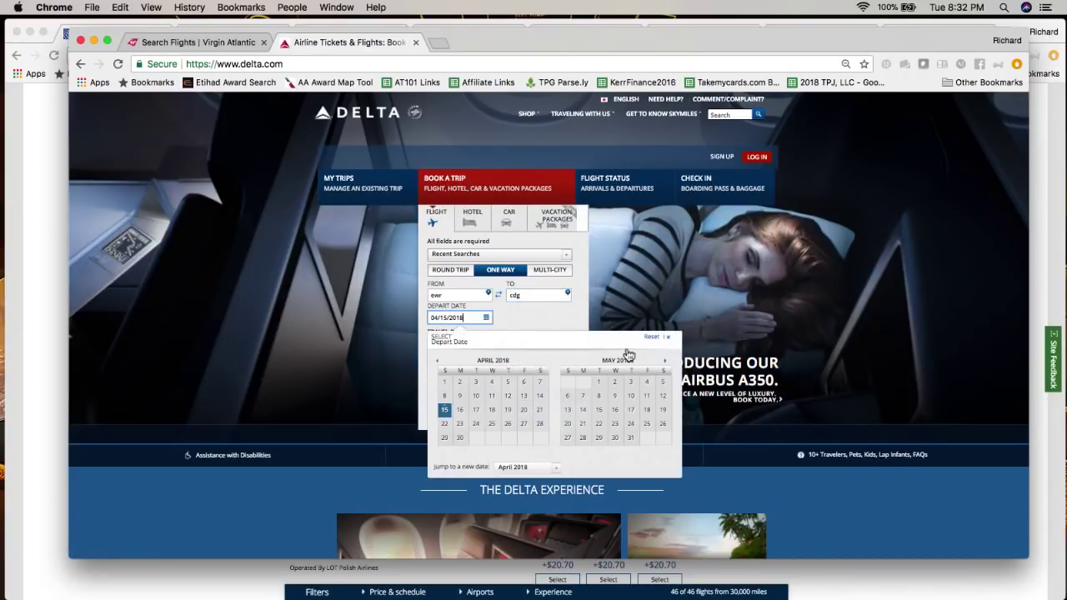
click(667, 364)
click(667, 364)
click(667, 364)
click(667, 365)
click(667, 365)
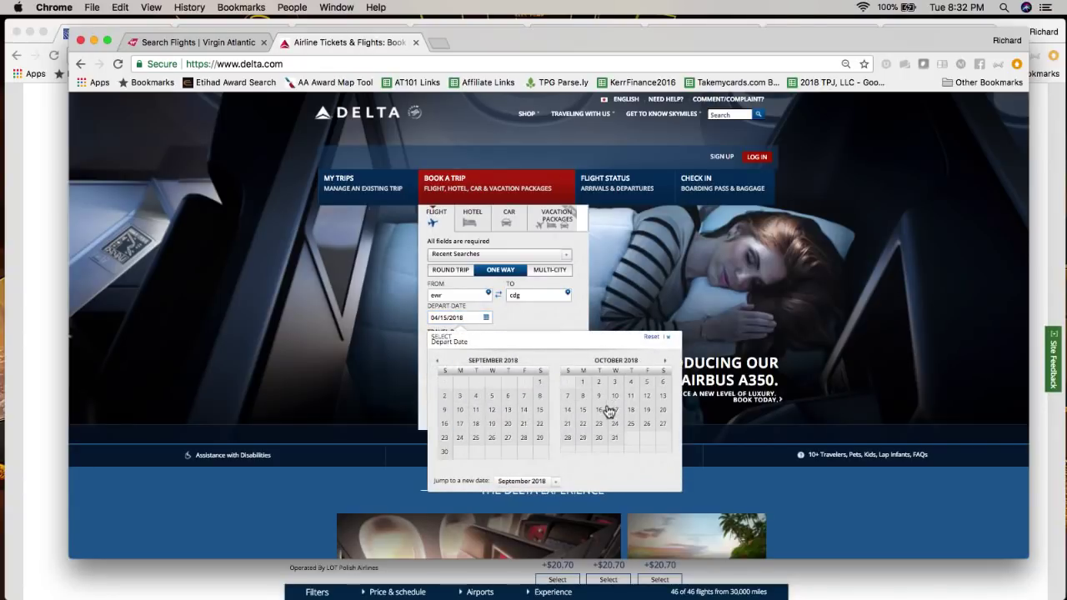
click(487, 320)
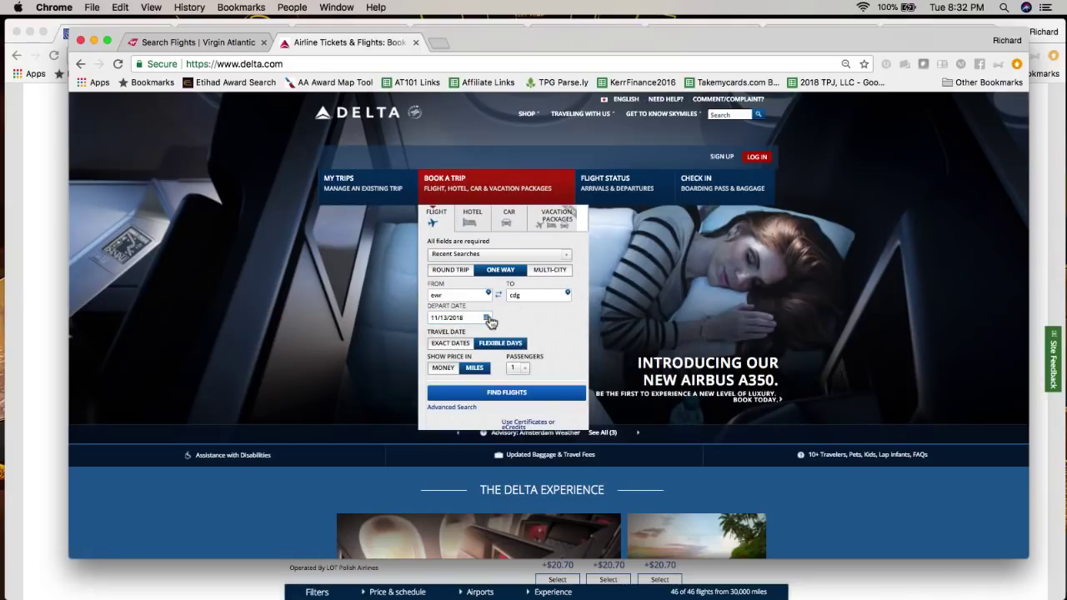
click(489, 320)
click(437, 361)
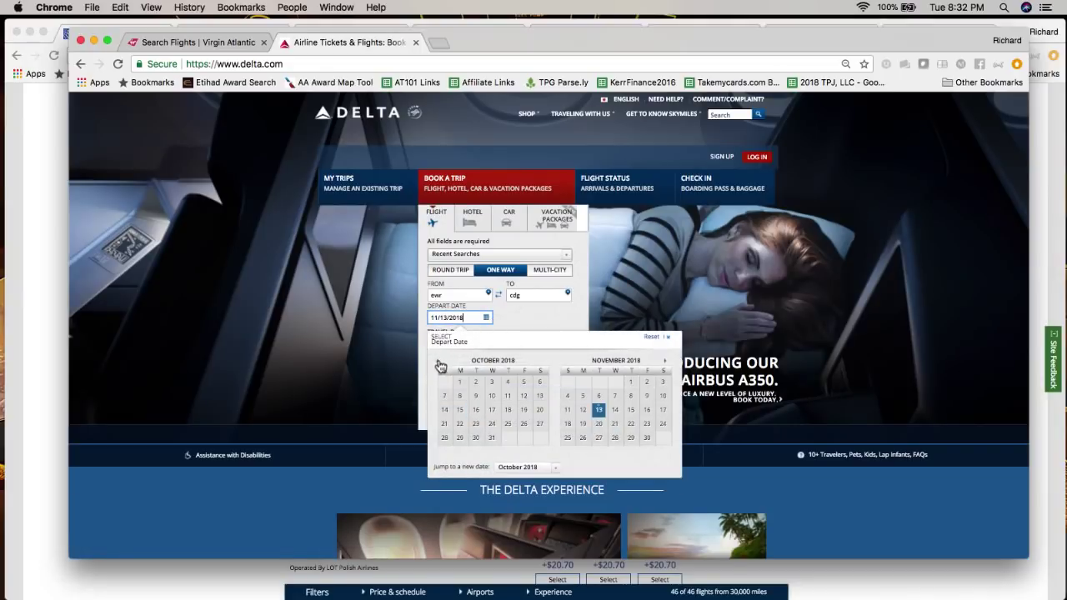
click(477, 410)
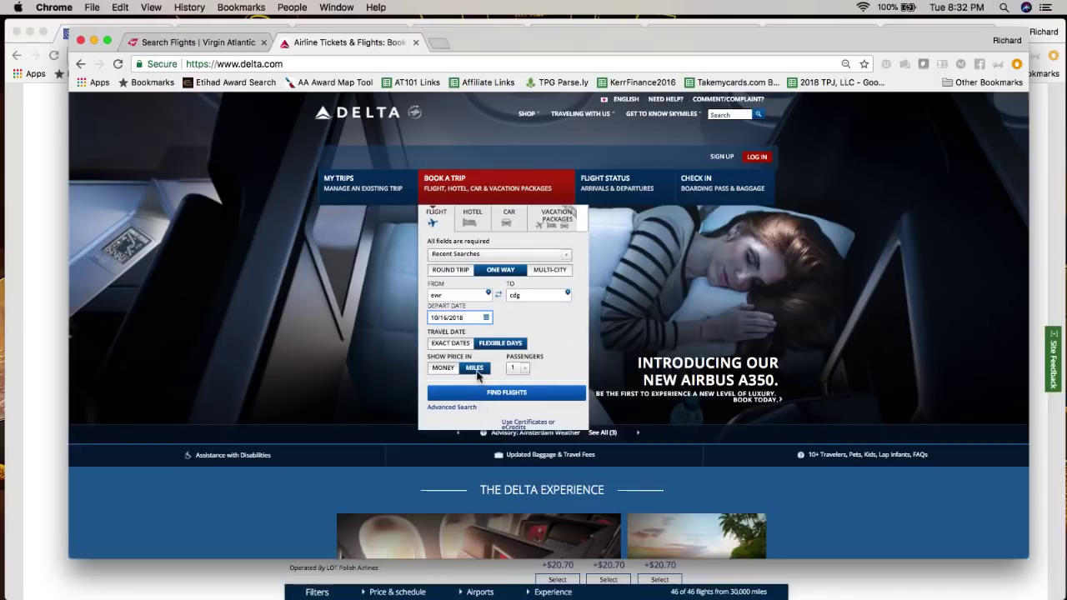
click(507, 393)
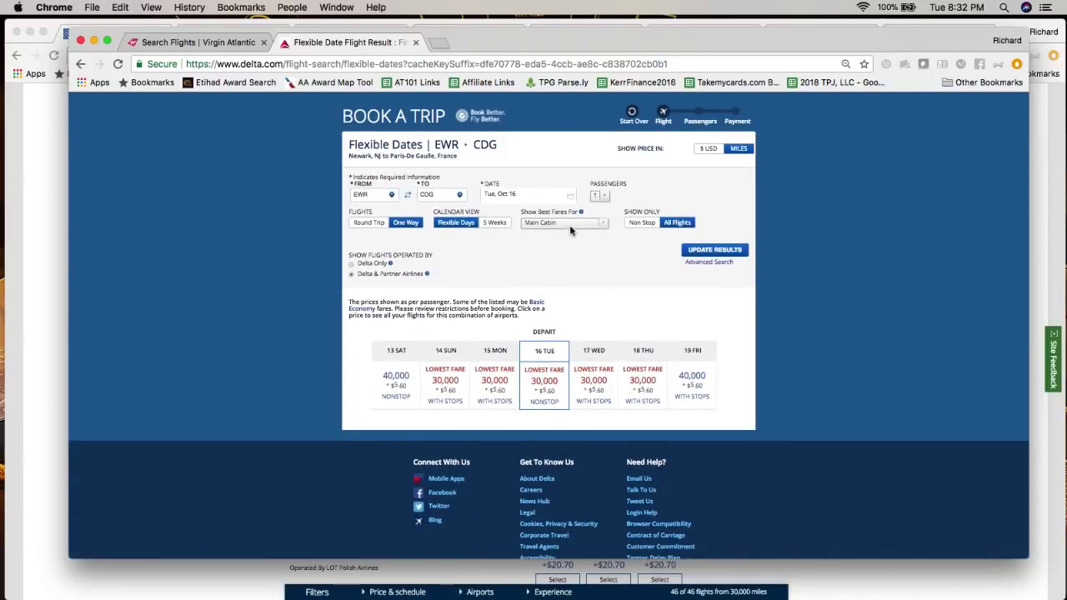
- Limit the flexible dates to nonstop Delta One fares and open the results for Tuesday 16 October
click(570, 231)
click(567, 276)
click(640, 223)
click(715, 252)
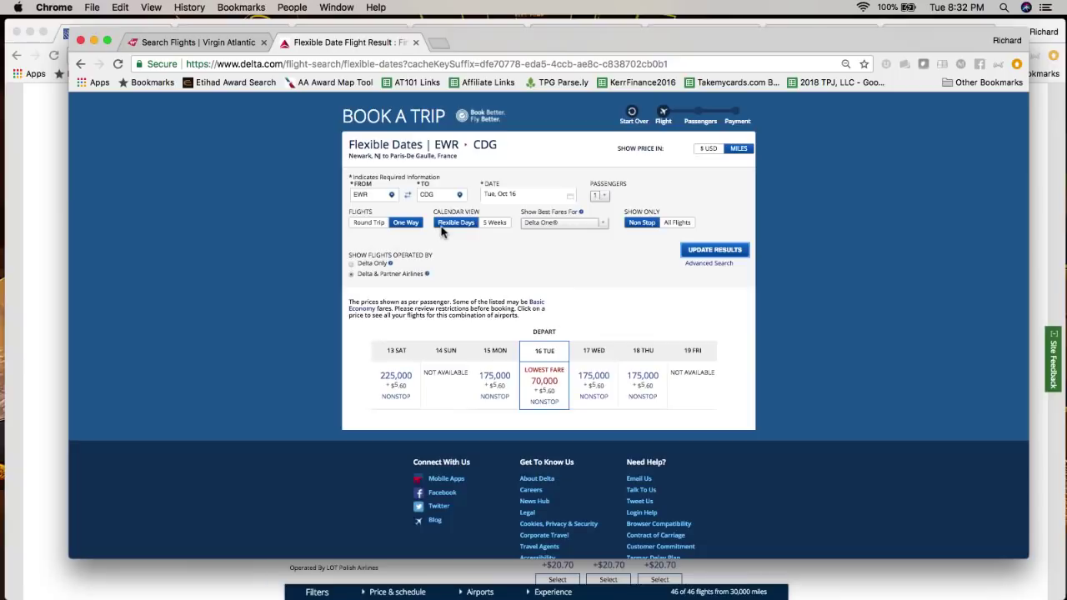
scroll(517, 342, down, 2)
click(537, 349)
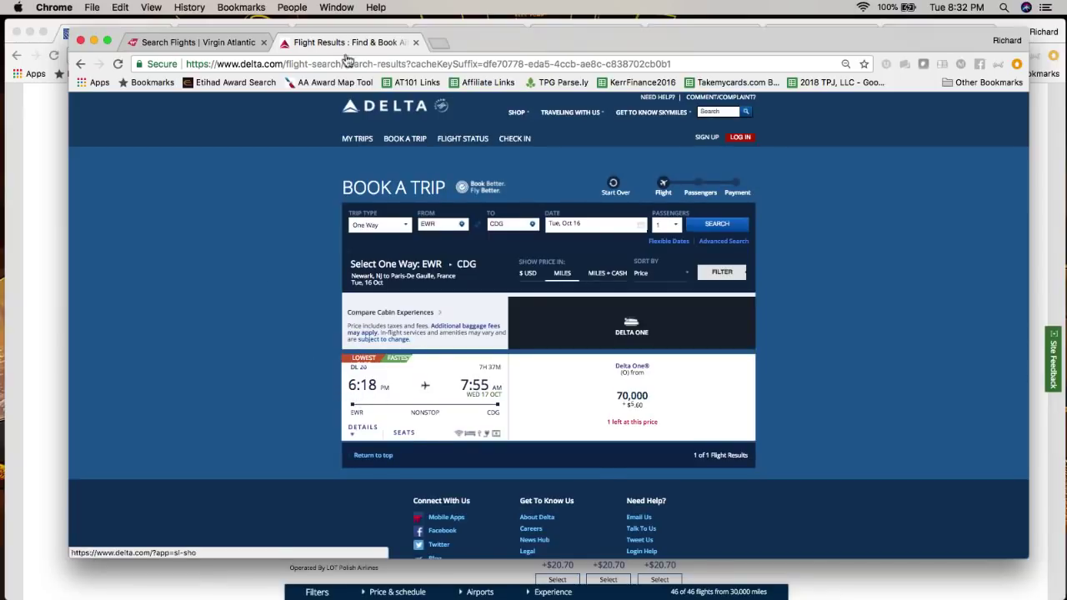
- Return to the Virgin Atlantic results and compare the mileage price of the same Newark to Paris flight
click(216, 43)
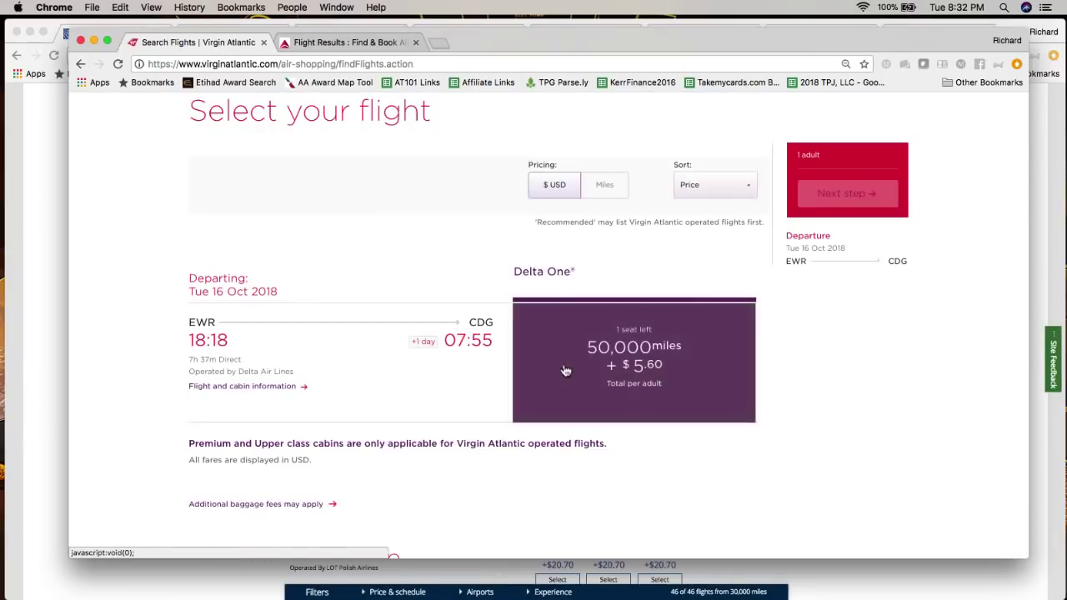
scroll(565, 372, down, 2)
scroll(533, 276, up, 2)
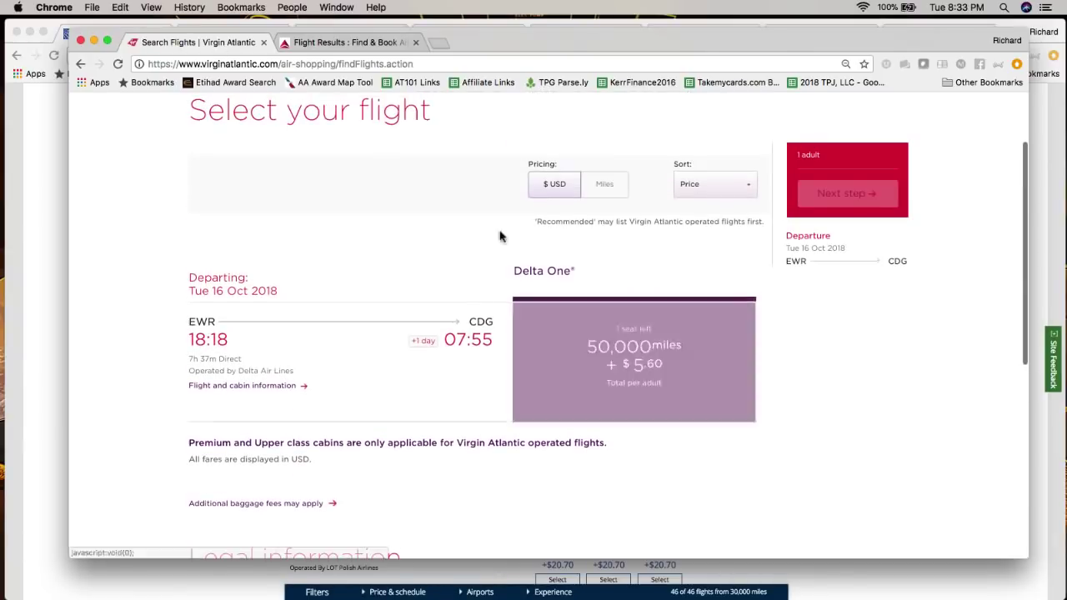
click(367, 43)
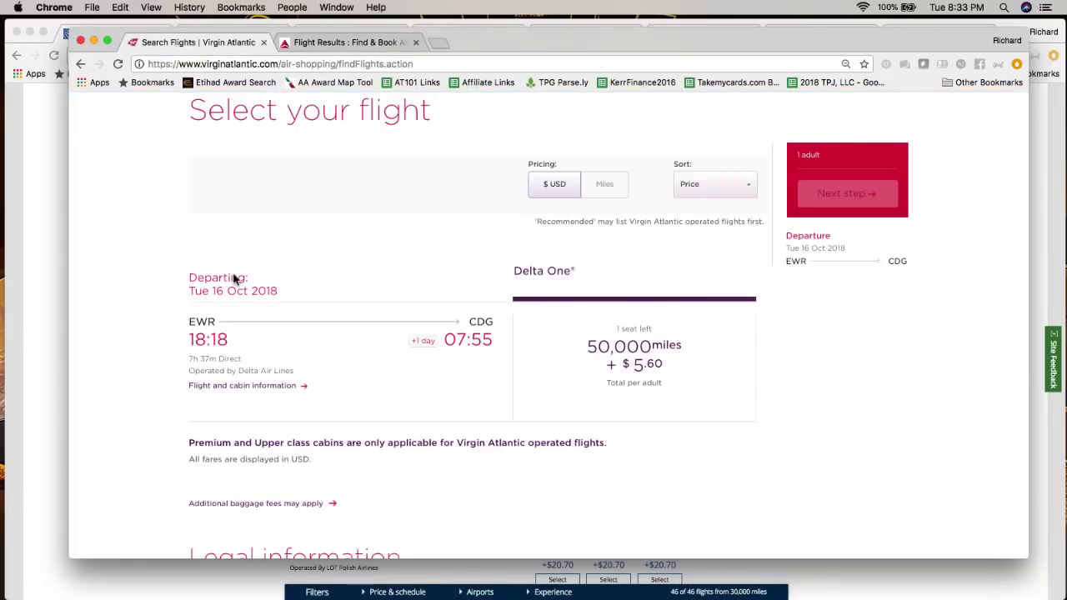
scroll(233, 280, up, 3)
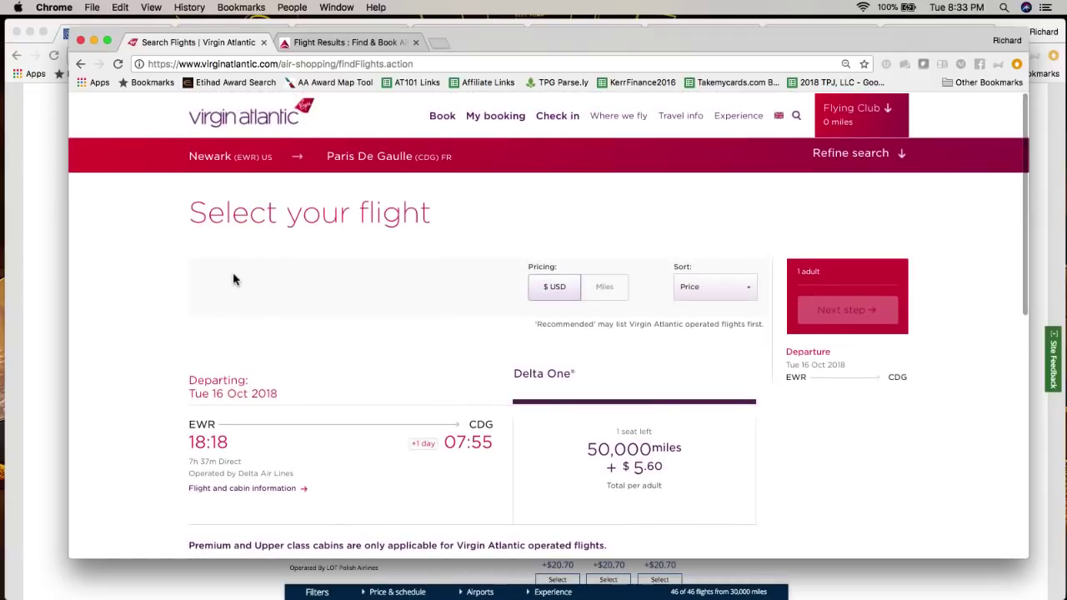
scroll(232, 280, down, 2)
scroll(233, 280, up, 2)
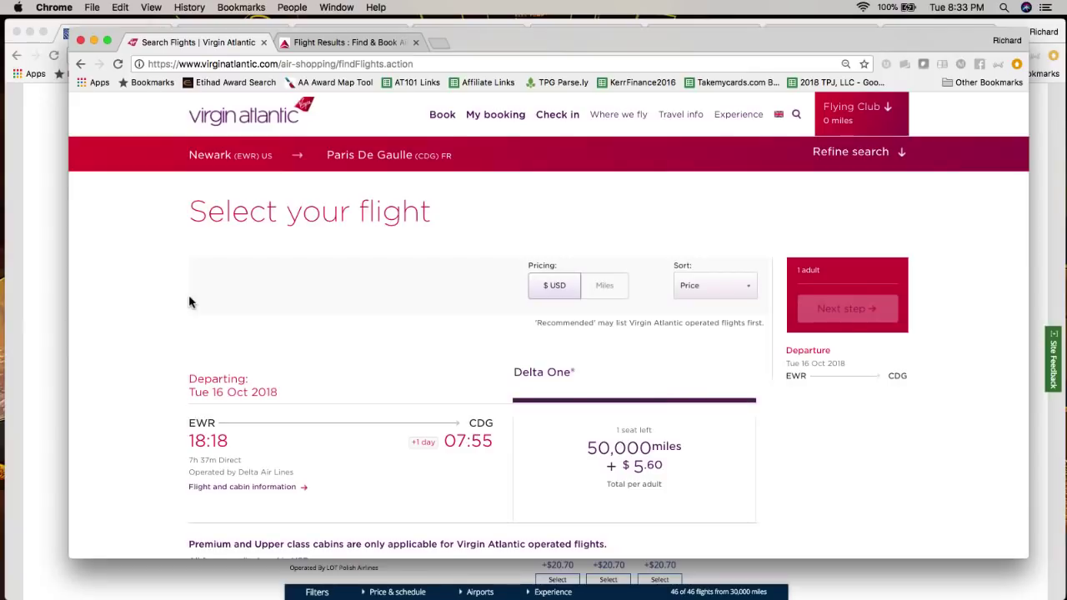
- Reopen the search refinement, browse the departing airport list by country or region, and close the list
click(851, 153)
click(296, 164)
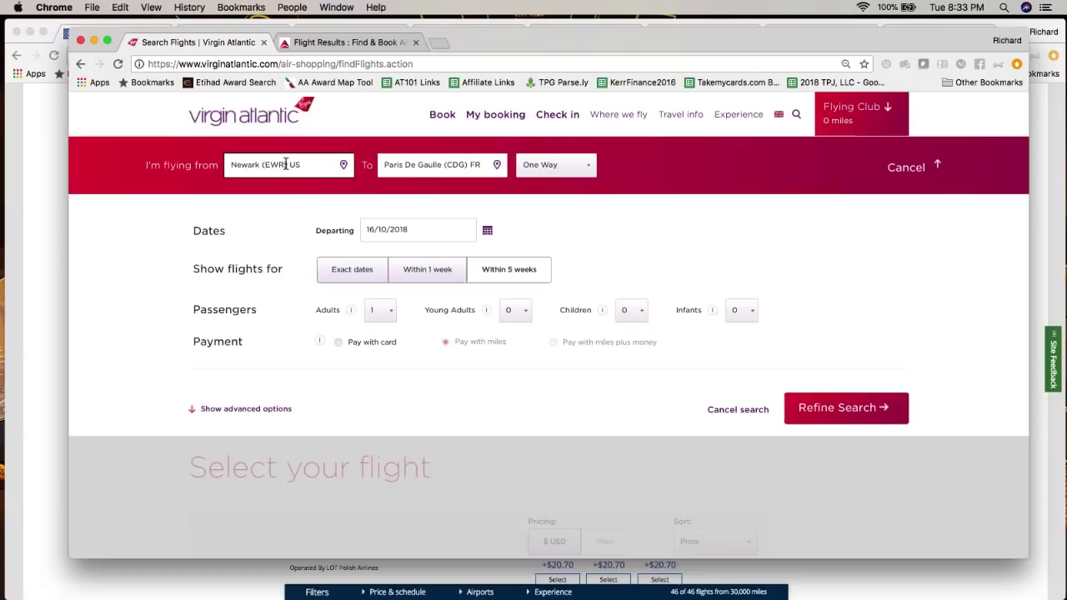
click(342, 164)
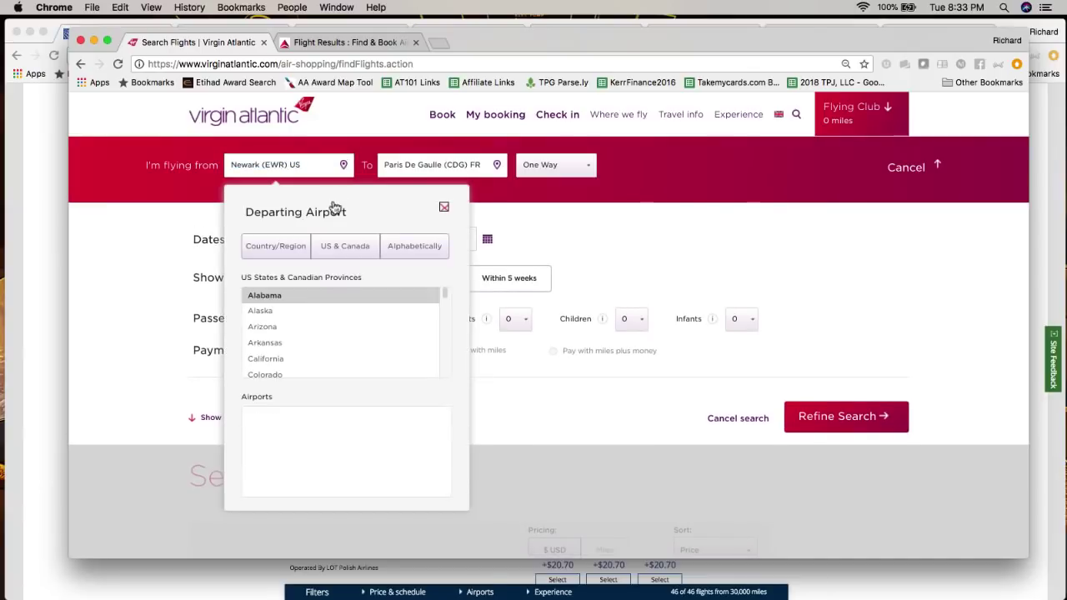
click(276, 254)
scroll(286, 361, down, 2)
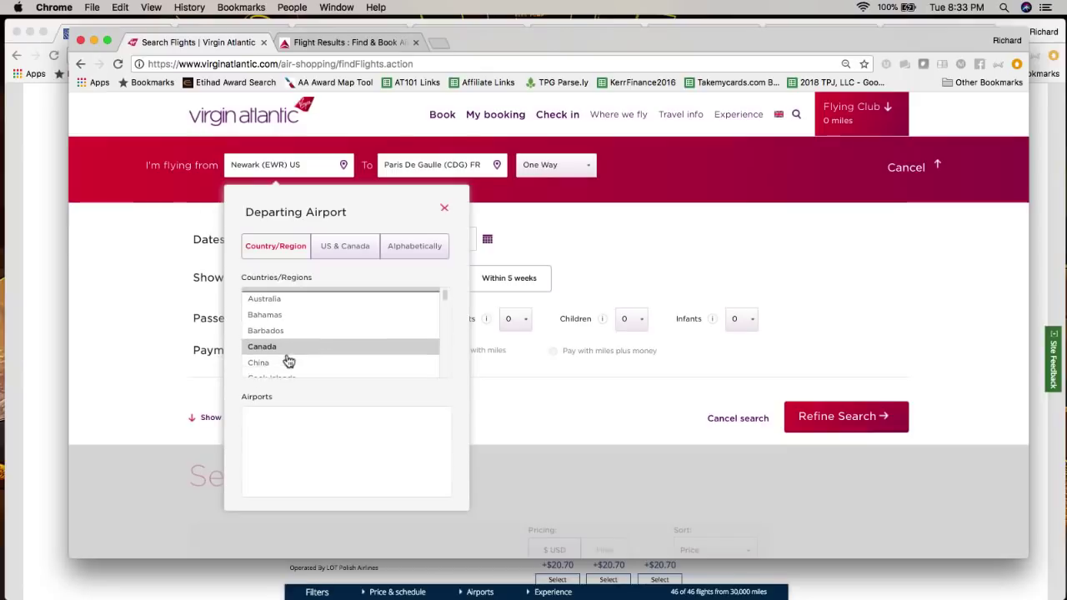
scroll(286, 360, up, 2)
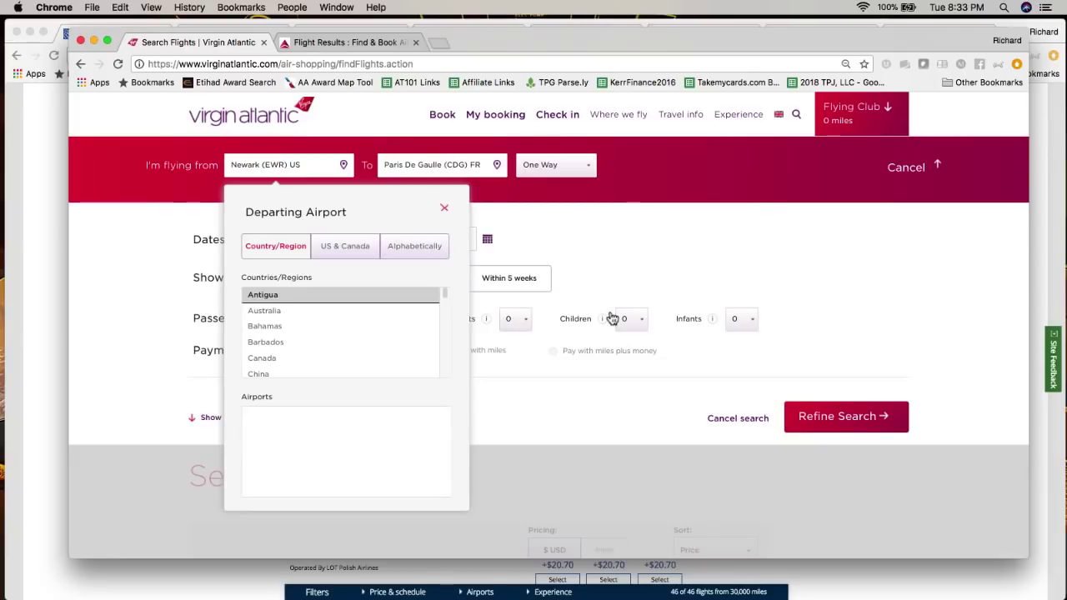
click(617, 242)
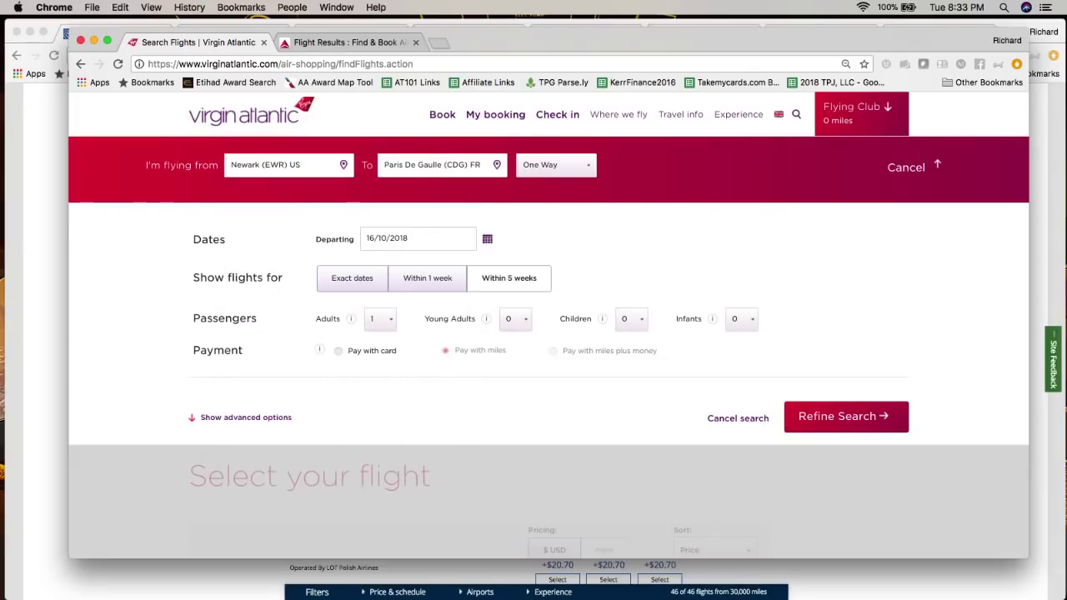